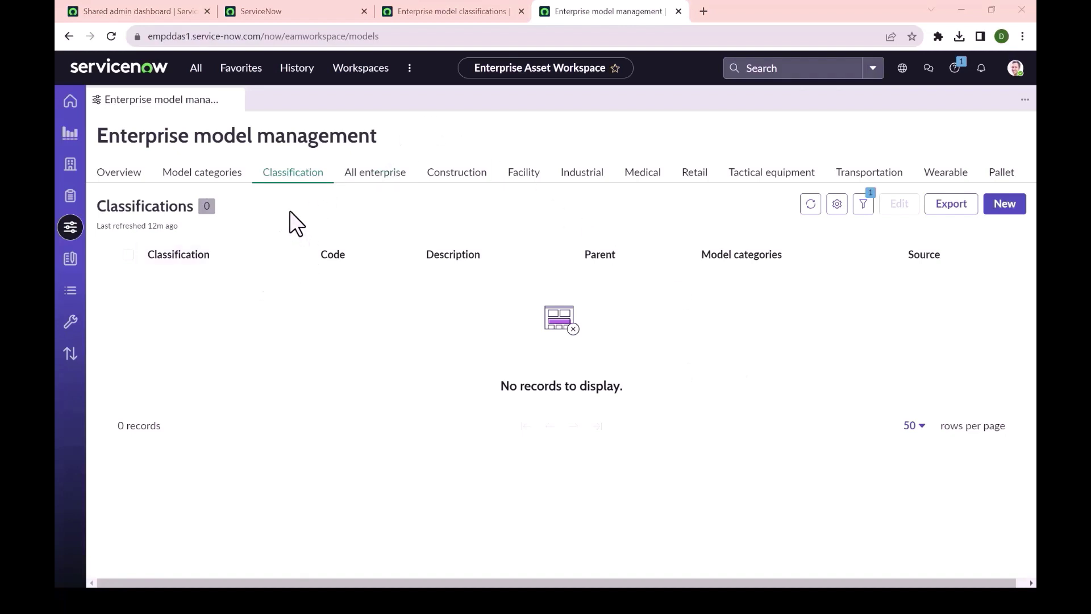
- Open the asset operations lists and review the classification sources and the existing classification imports
{"action": "left_click", "coordinate": [70, 293]}
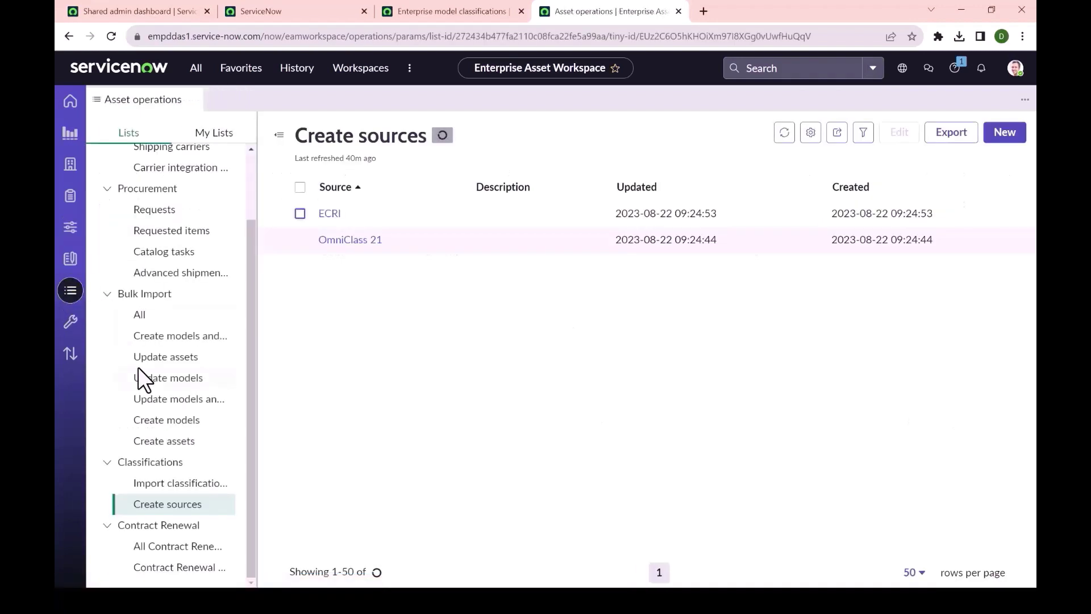
{"action": "left_click", "coordinate": [161, 483]}
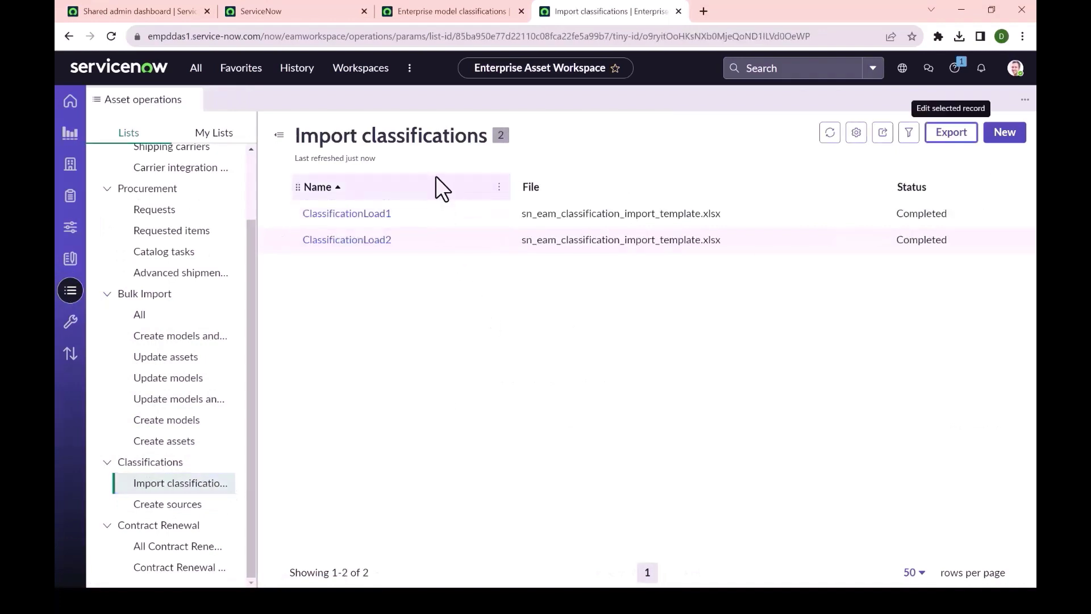
{"action": "left_click", "coordinate": [181, 504]}
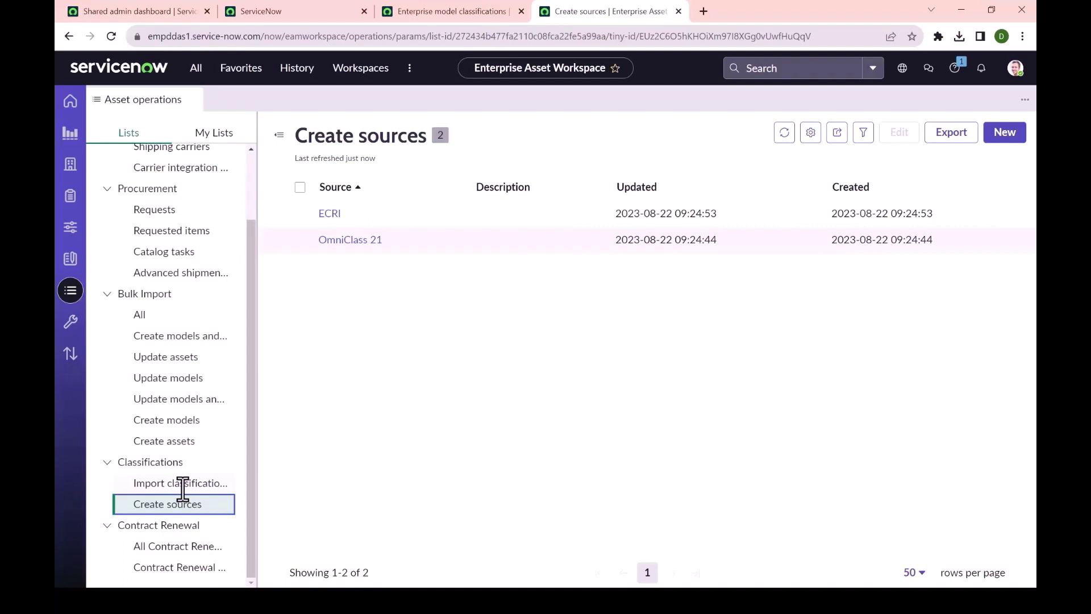
{"action": "left_click", "coordinate": [182, 483]}
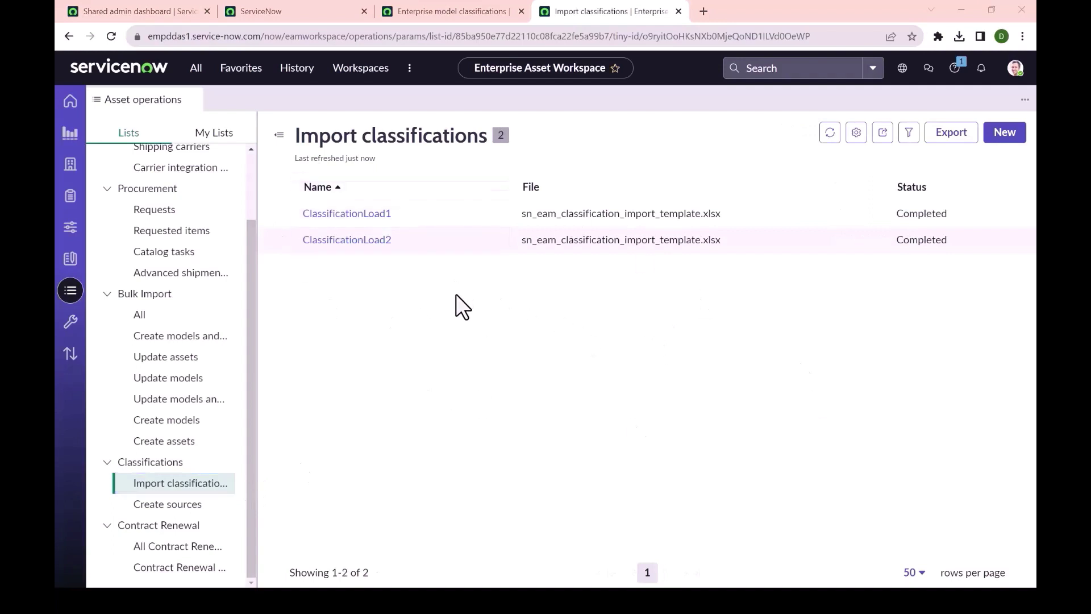
- Open the ClassificationLoad2 import record and view its classification import stagings
{"action": "left_click", "coordinate": [360, 245]}
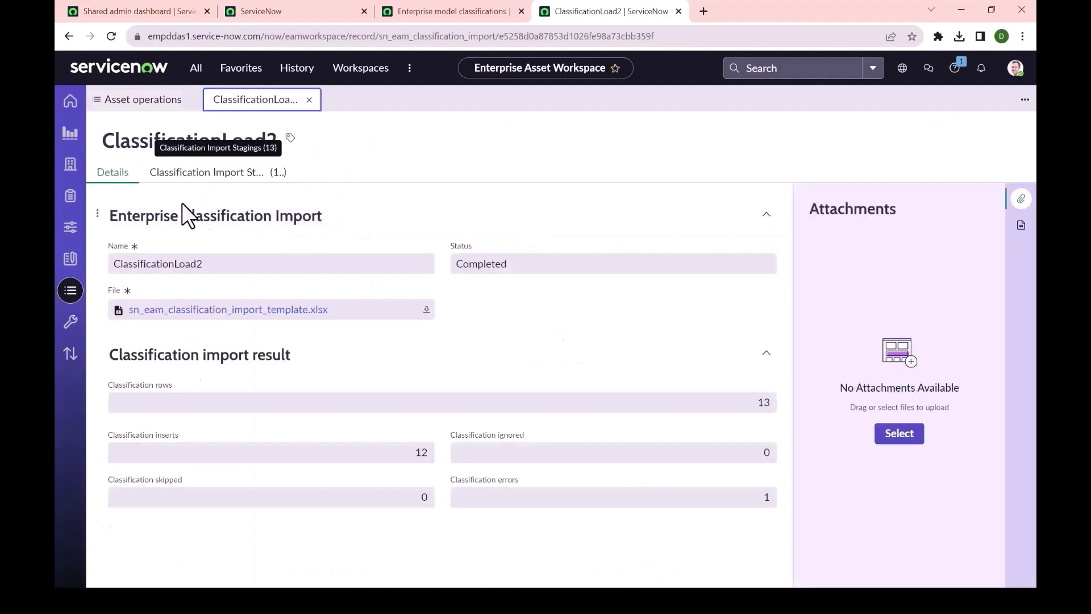
{"action": "left_click", "coordinate": [221, 175]}
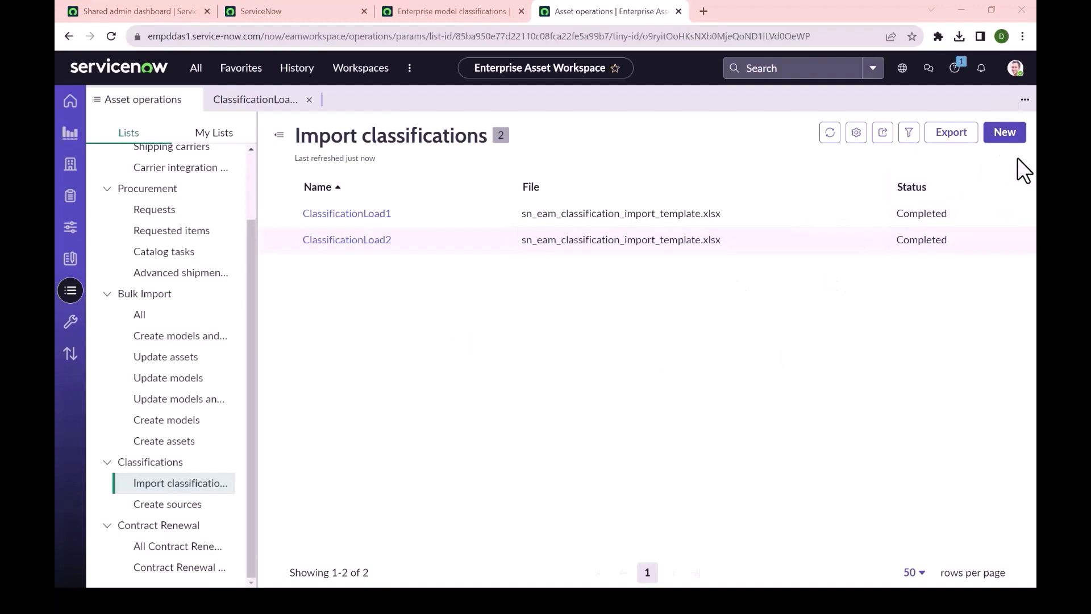
- Start a new enterprise classification import record and download the import template
{"action": "left_click", "coordinate": [1011, 136]}
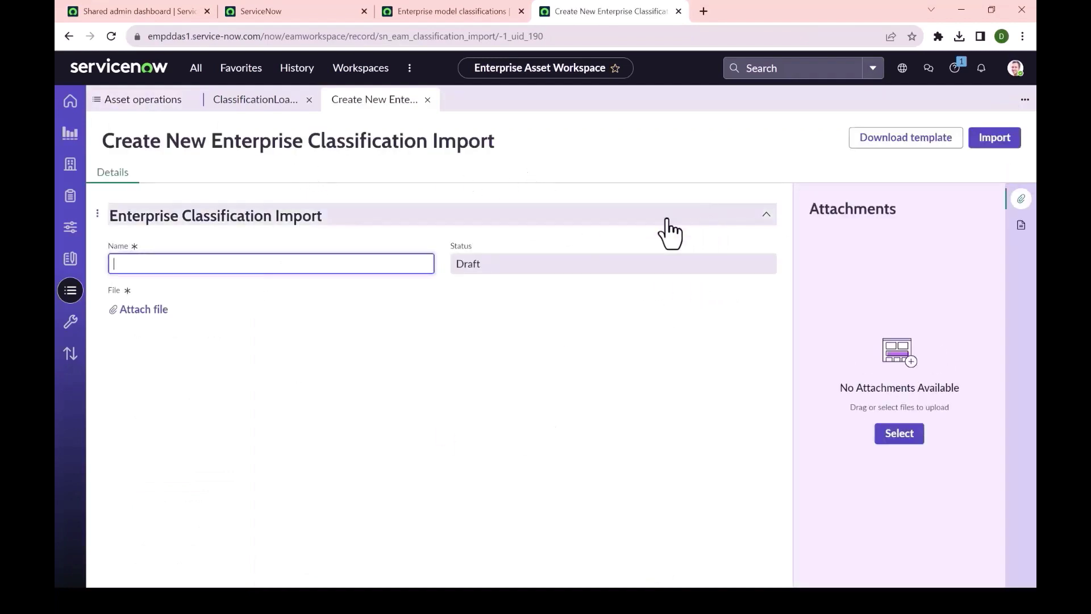
{"action": "left_click", "coordinate": [894, 160]}
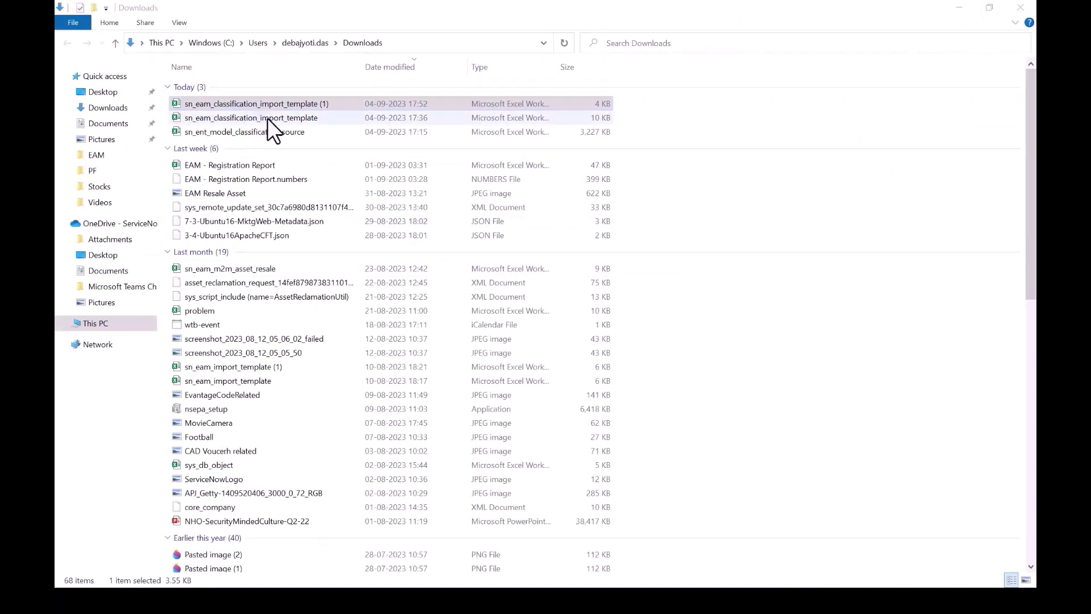
- Switch to the sn_eam_classification_import_template workbook in Excel and check how many classification codes are listed in rows 2 to 13
{"action": "key", "text": "alt+Tab"}
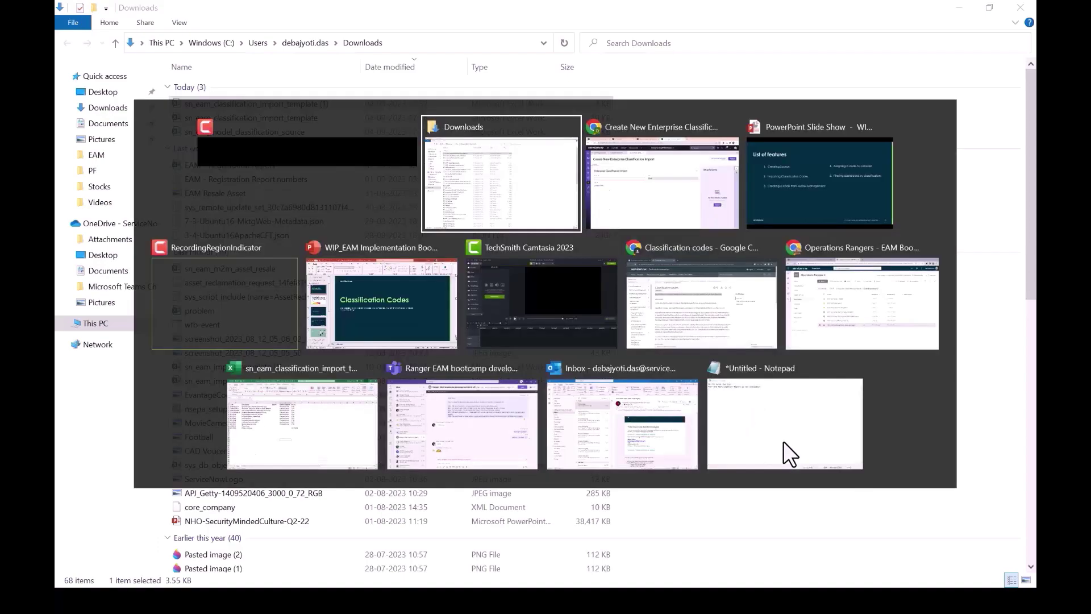
{"action": "left_click", "coordinate": [301, 421]}
{"action": "left_click", "coordinate": [130, 167]}
{"action": "left_click_drag", "start_coordinate": [130, 166], "coordinate": [446, 322]}
{"action": "left_click", "coordinate": [372, 369]}
{"action": "left_click_drag", "start_coordinate": [104, 177], "coordinate": [475, 319]}
{"action": "double_click", "coordinate": [116, 176]}
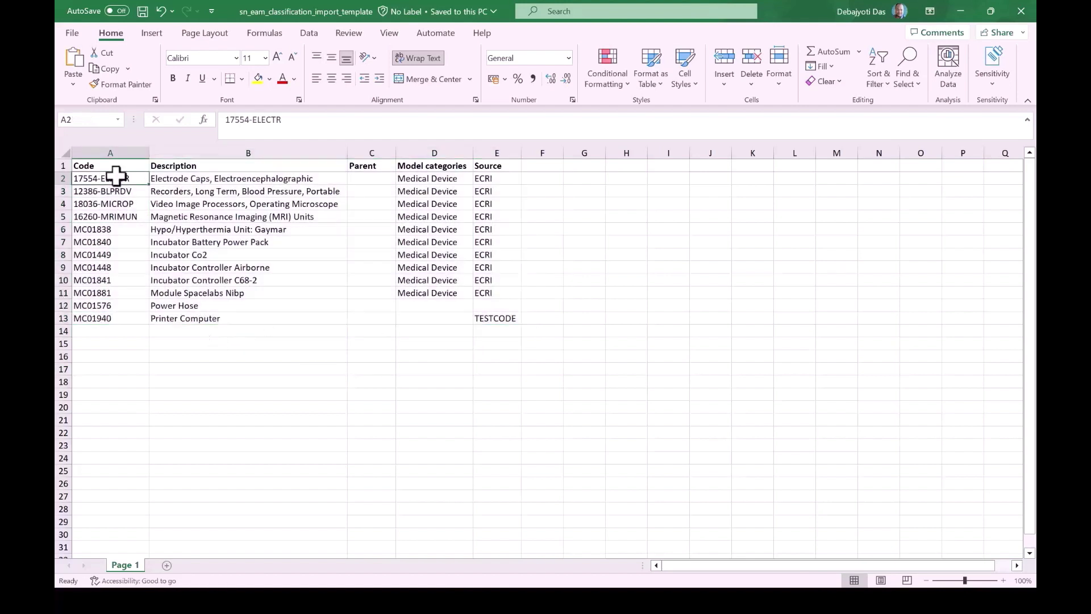
{"action": "left_click", "coordinate": [105, 295]}
{"action": "left_click", "coordinate": [85, 178]}
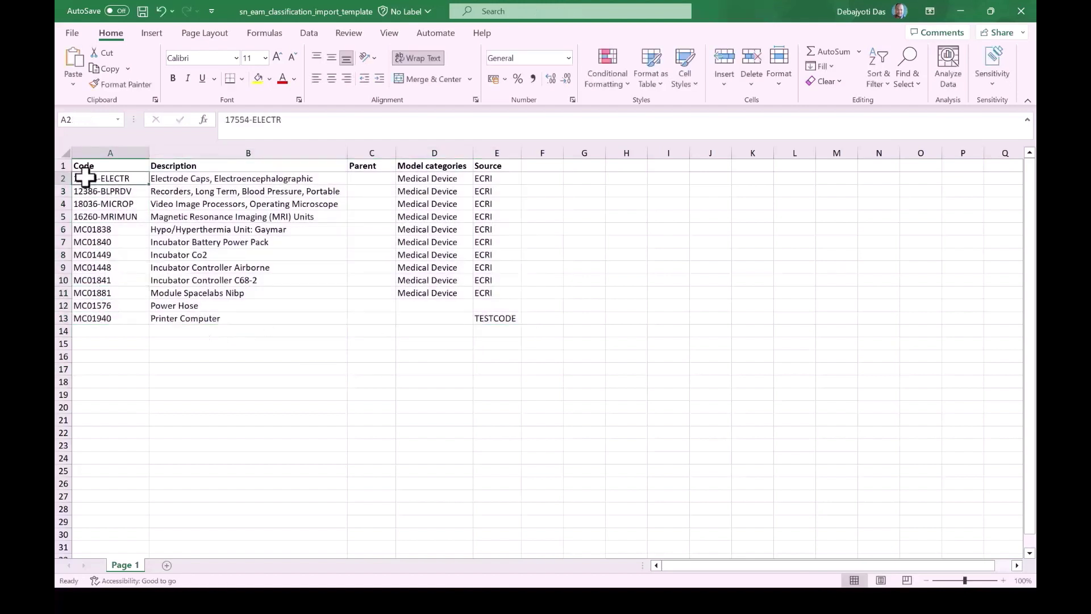
{"action": "left_click_drag", "start_coordinate": [85, 178], "coordinate": [89, 316]}
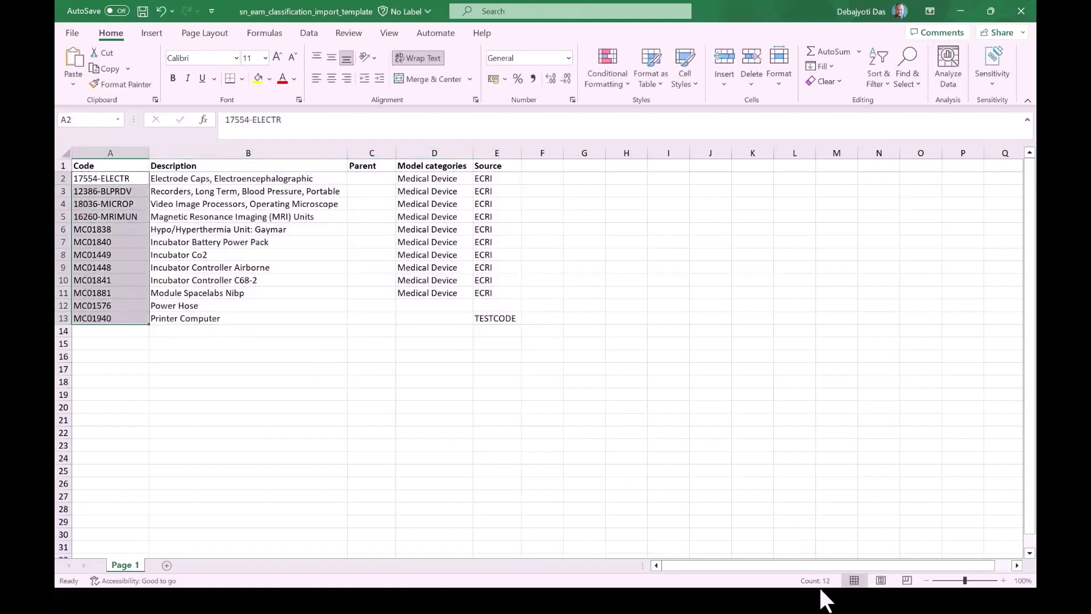
{"action": "left_click", "coordinate": [390, 408]}
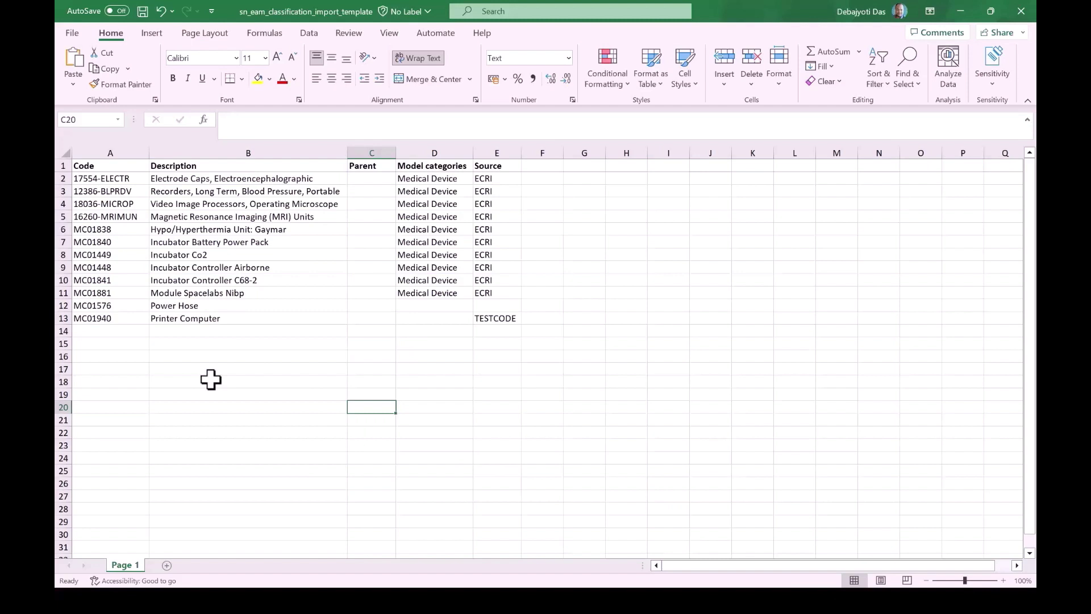
- Review the template's header cells: Code, Description, Parent, Model categories and Source
{"action": "left_click", "coordinate": [110, 164]}
{"action": "left_click", "coordinate": [219, 165]}
{"action": "left_click", "coordinate": [379, 164]}
{"action": "left_click", "coordinate": [434, 165]}
{"action": "left_click", "coordinate": [494, 165]}
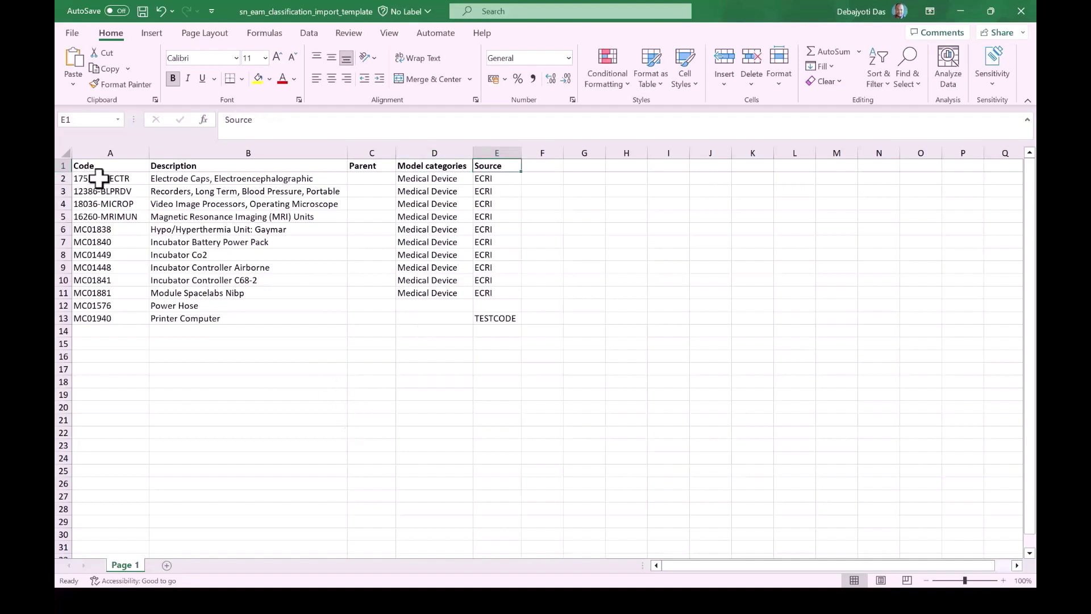
- Examine the Medical Device classification rows 2 to 11, including their codes and model category
{"action": "left_click_drag", "start_coordinate": [98, 179], "coordinate": [498, 300]}
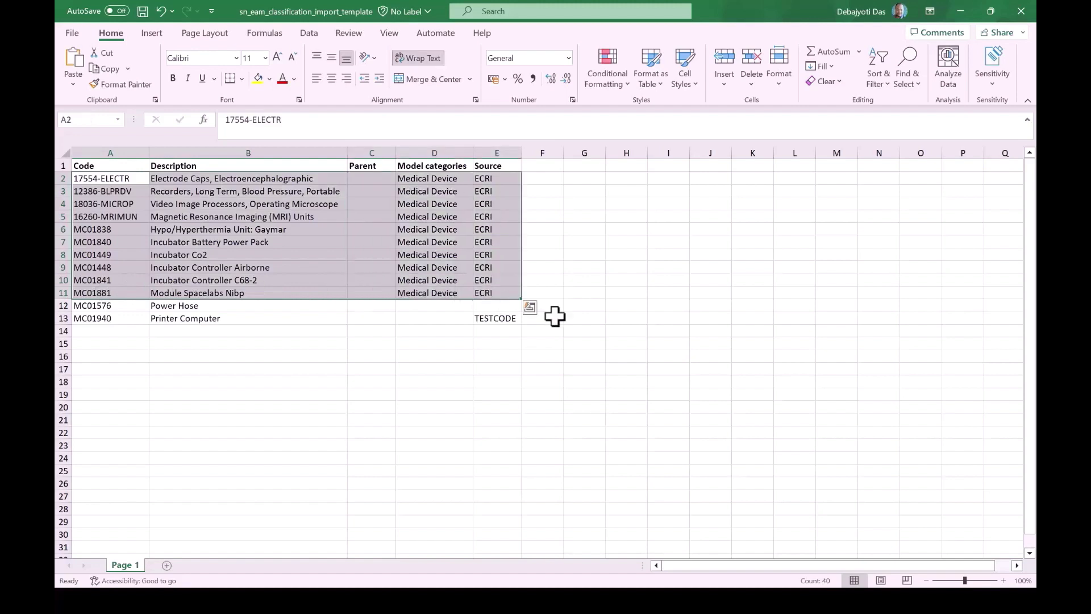
{"action": "left_click", "coordinate": [179, 269]}
{"action": "left_click_drag", "start_coordinate": [86, 180], "coordinate": [108, 292]}
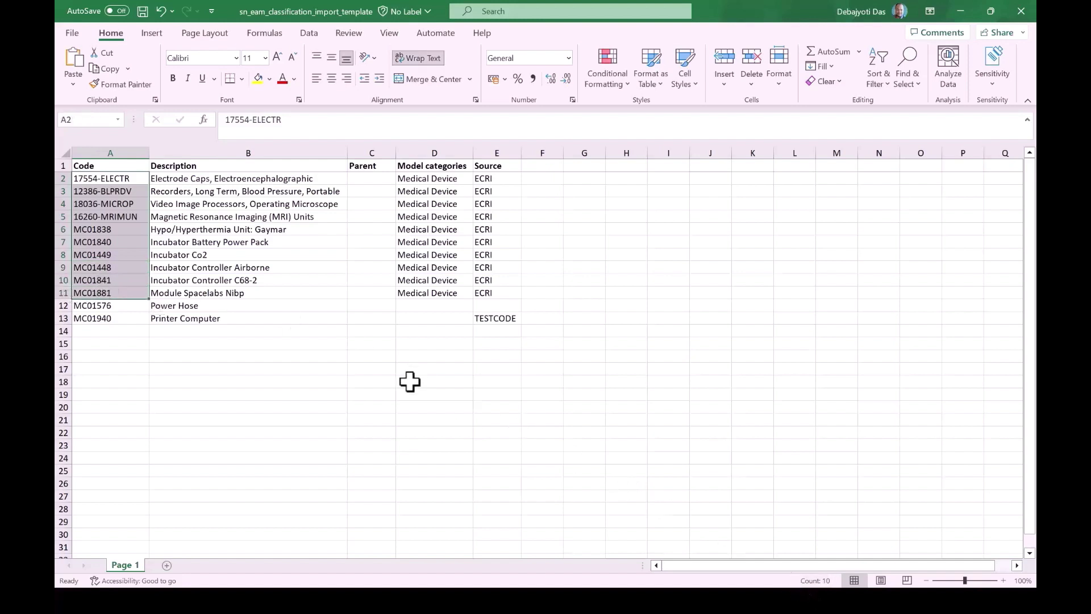
{"action": "left_click", "coordinate": [434, 292]}
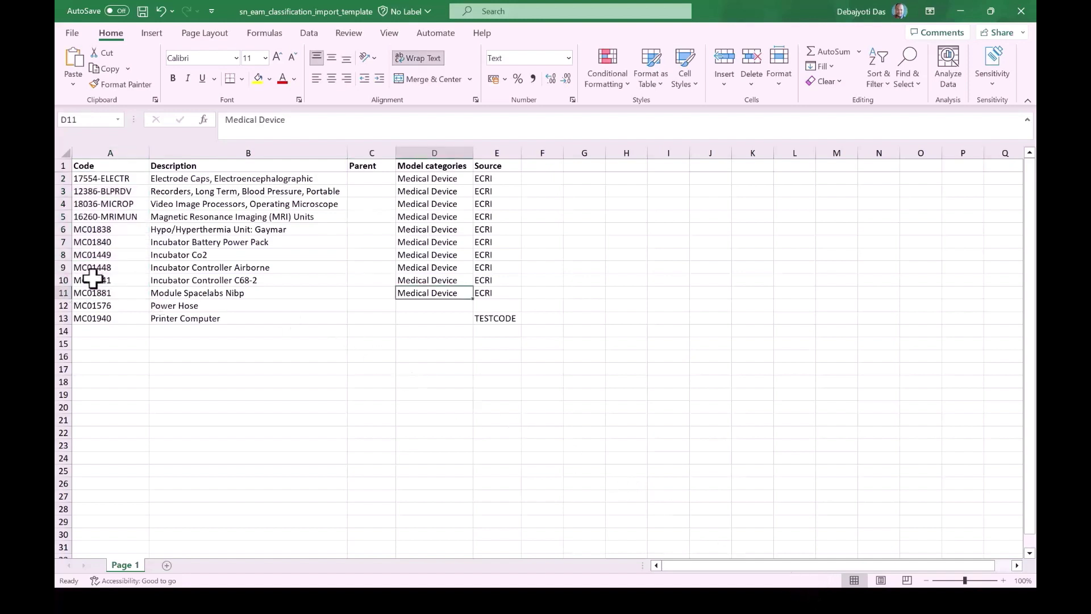
- Examine the Power Hose row, checking its code, model category and source cells
{"action": "left_click", "coordinate": [243, 314]}
{"action": "left_click", "coordinate": [117, 306]}
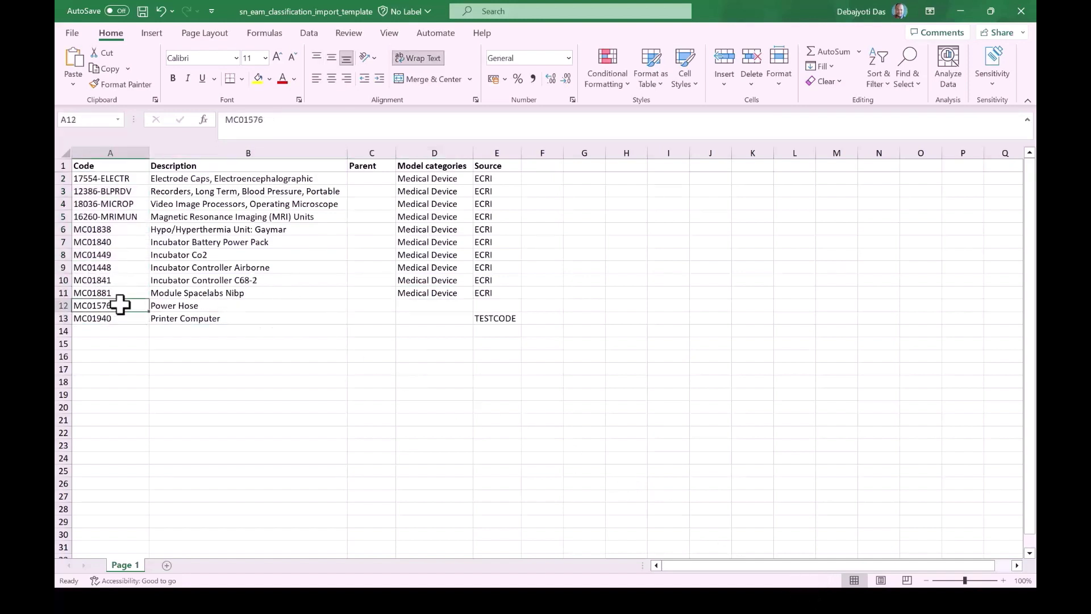
{"action": "left_click_drag", "start_coordinate": [123, 305], "coordinate": [483, 305]}
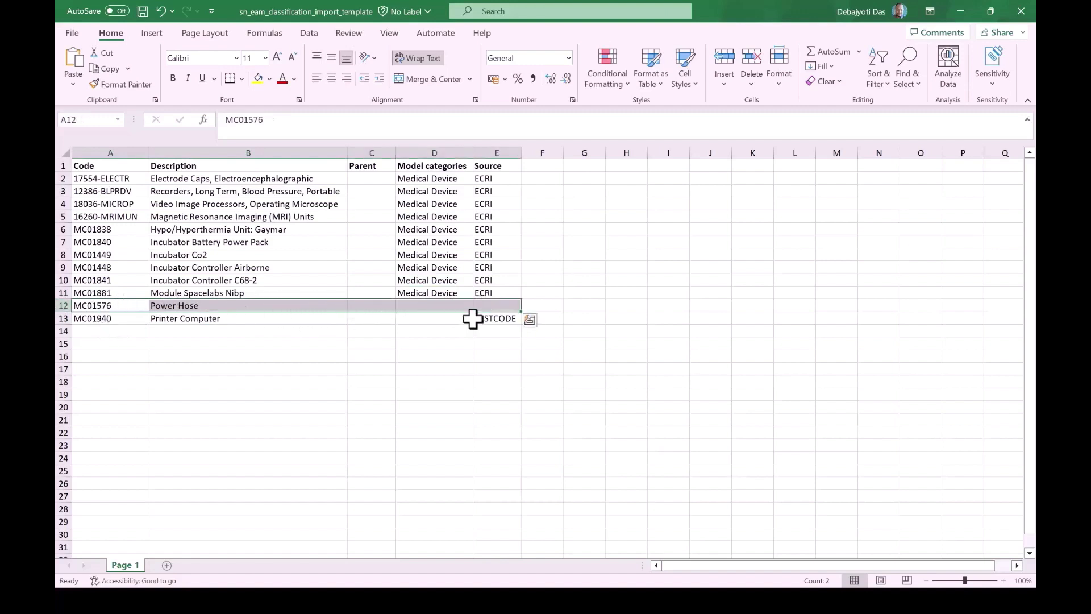
{"action": "left_click", "coordinate": [458, 305]}
{"action": "left_click", "coordinate": [500, 301]}
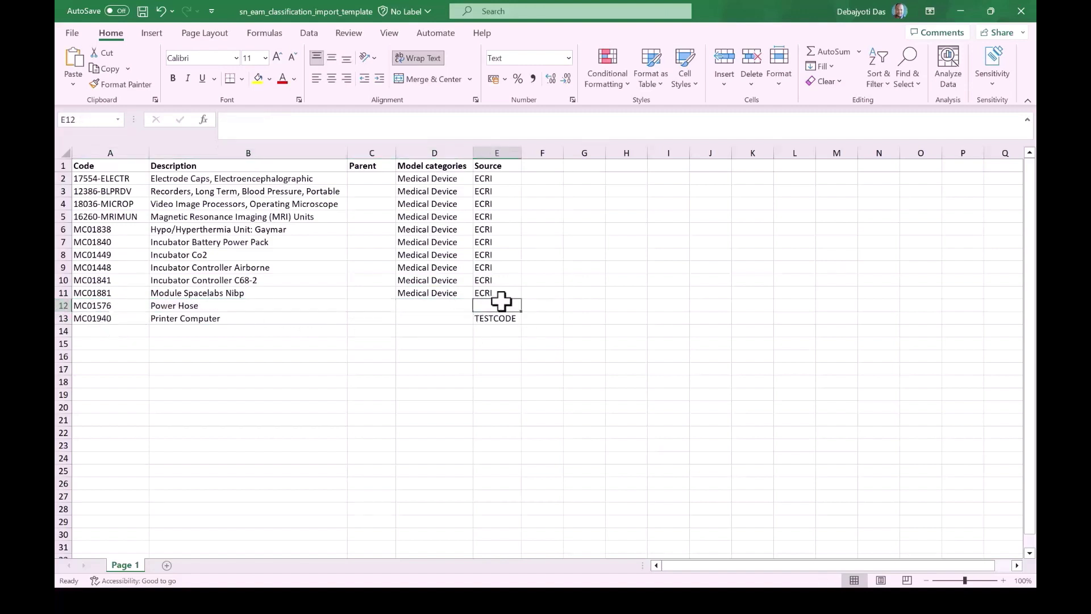
{"action": "left_click", "coordinate": [458, 310]}
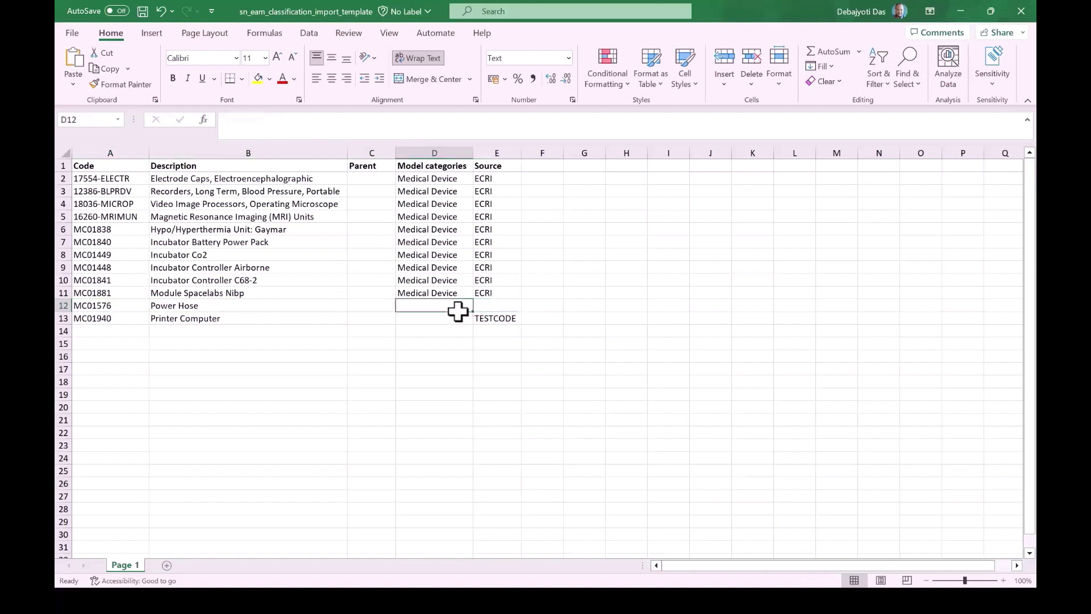
- Examine the Printer Computer row's model category and TESTCODE source, and compare it with the Power Hose row
{"action": "left_click", "coordinate": [91, 318]}
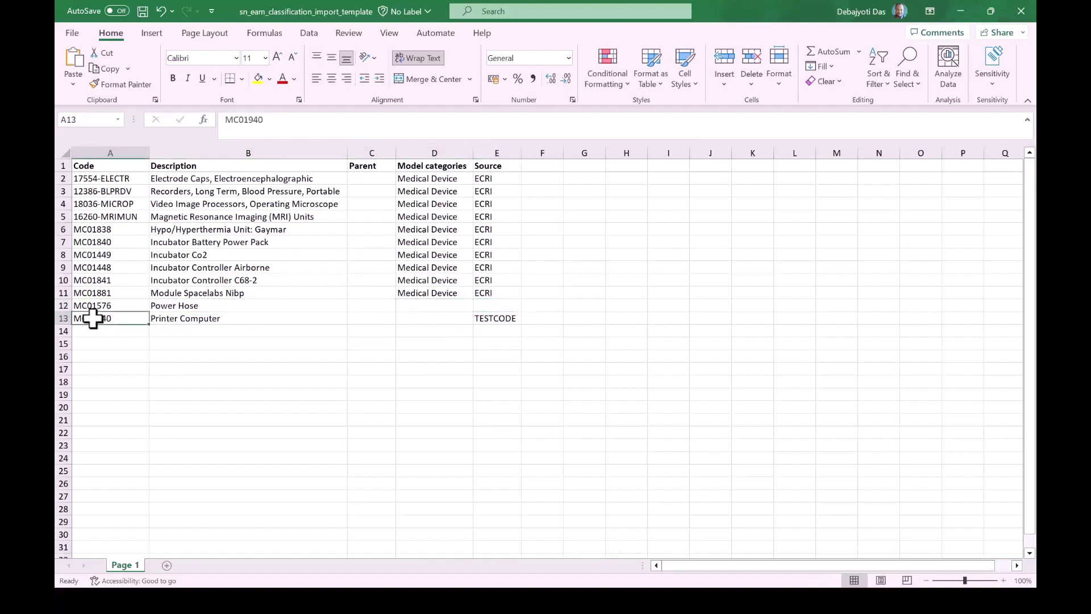
{"action": "left_click", "coordinate": [435, 320]}
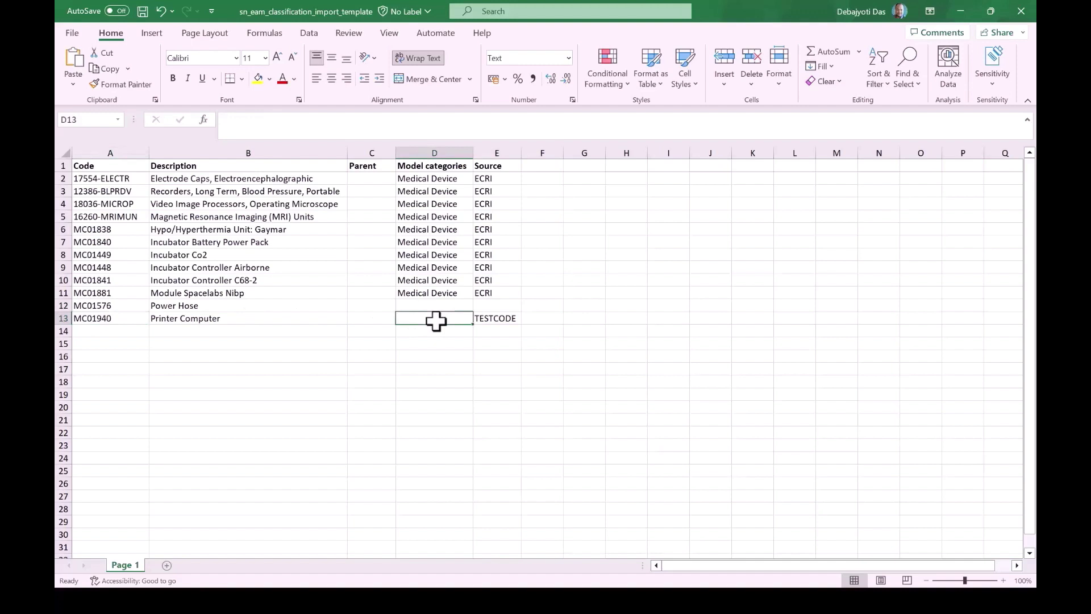
{"action": "left_click", "coordinate": [483, 319]}
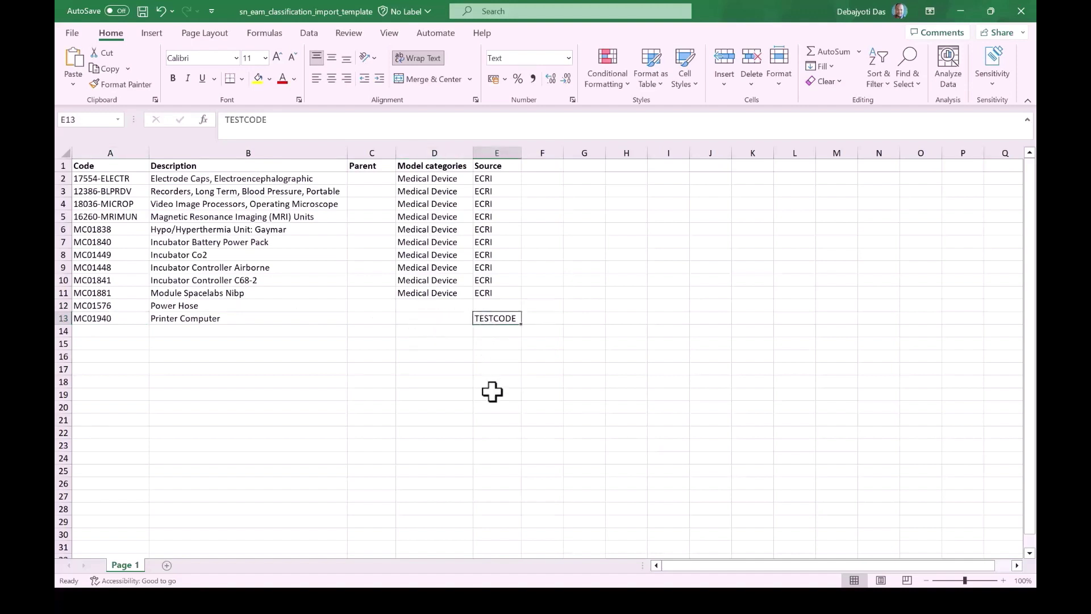
{"action": "left_click", "coordinate": [489, 306]}
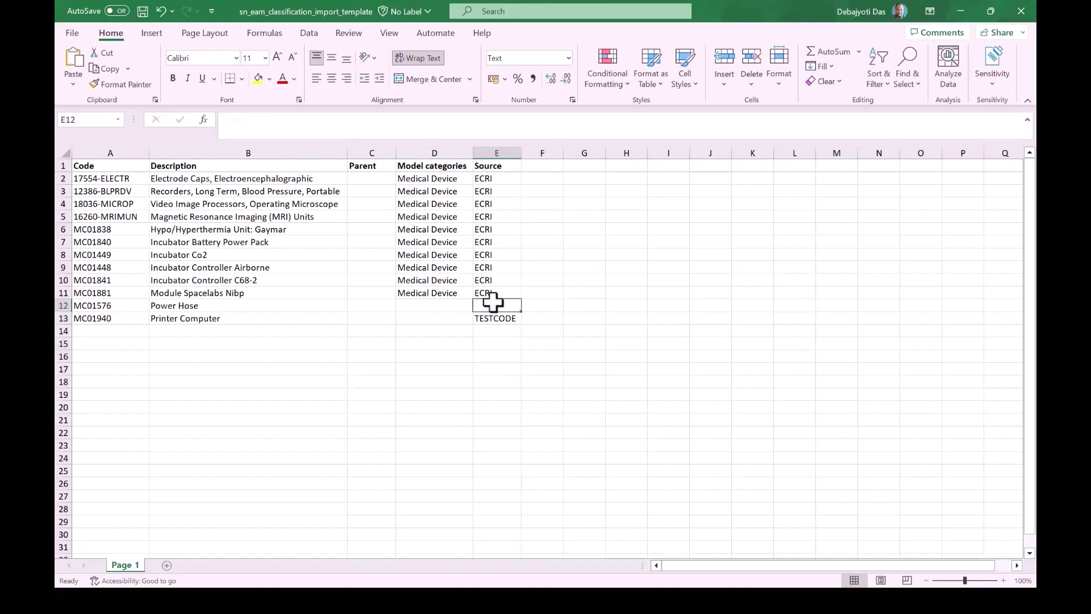
{"action": "left_click", "coordinate": [65, 305]}
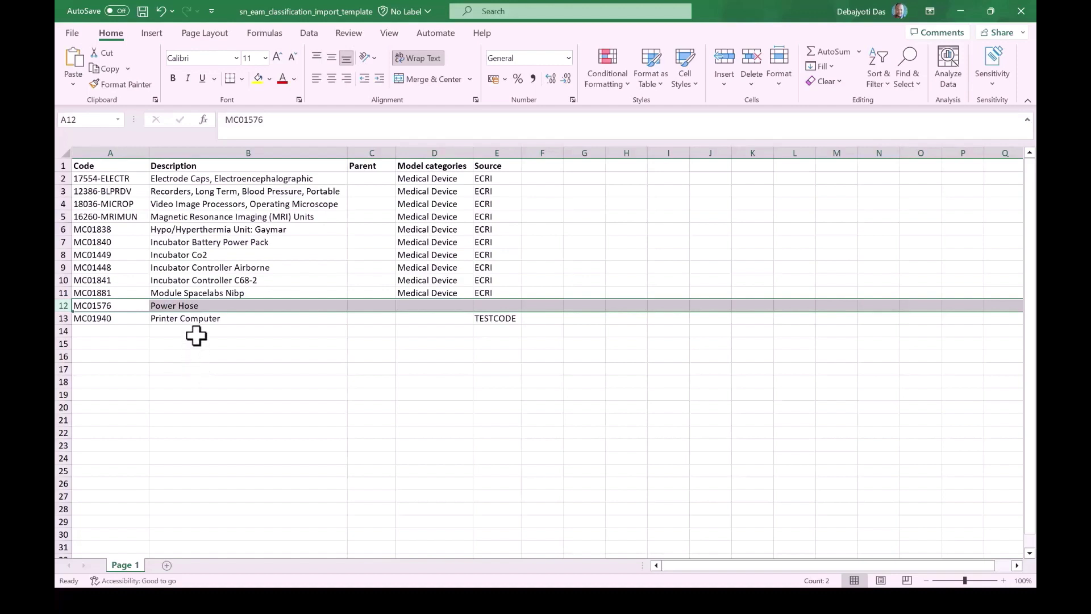
{"action": "left_click", "coordinate": [169, 331]}
{"action": "left_click", "coordinate": [64, 319]}
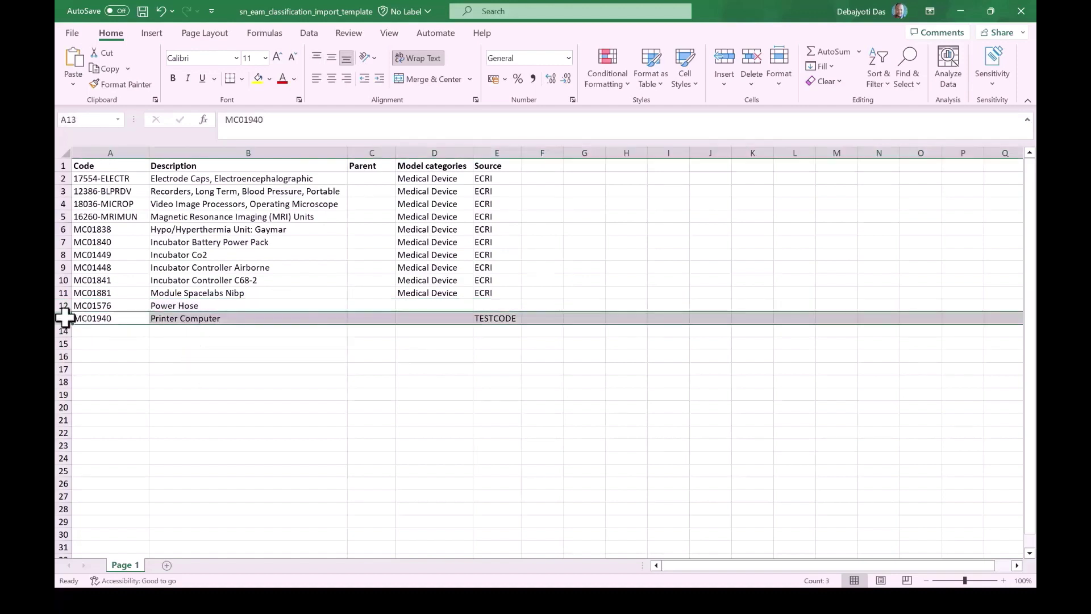
{"action": "left_click", "coordinate": [491, 317]}
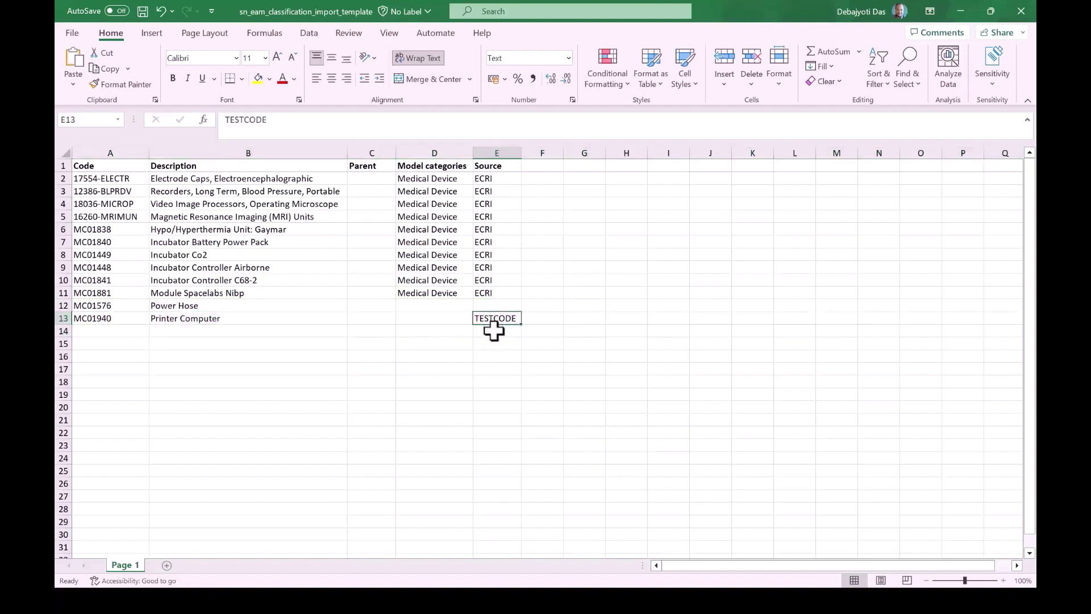
{"action": "left_click", "coordinate": [499, 165]}
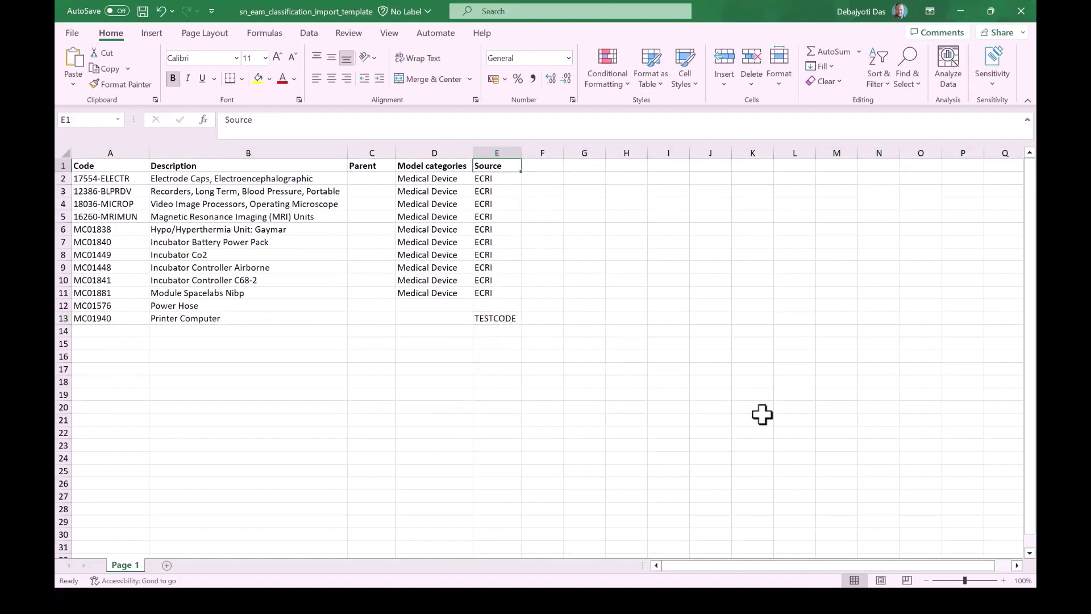
{"action": "left_click", "coordinate": [585, 332]}
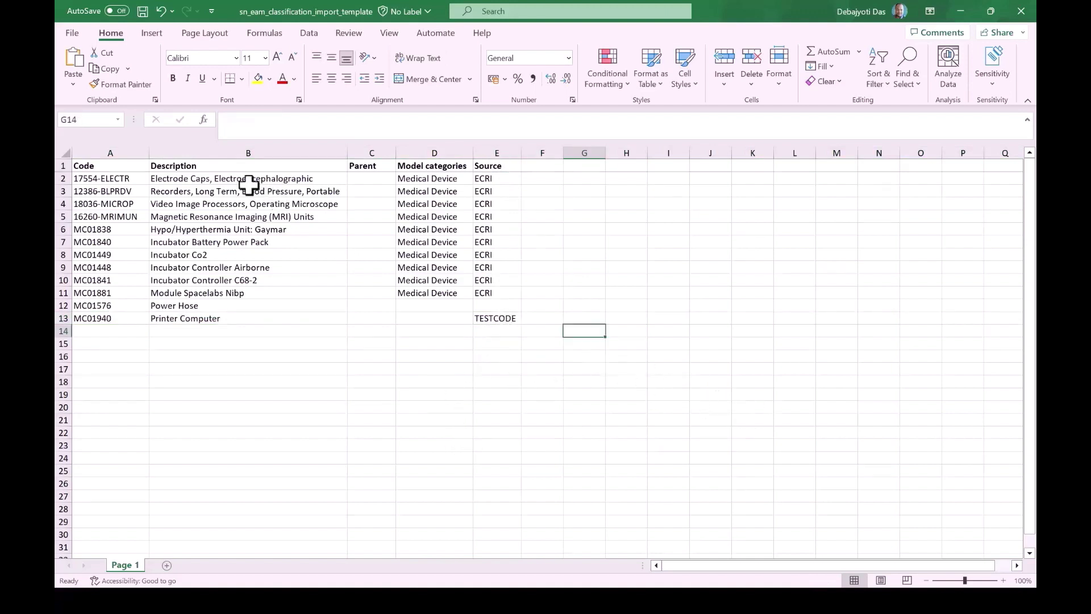
- Switch back to ServiceNow in the browser and name the new classification import ClassificationLoad3
{"action": "key", "text": "alt+Tab"}
{"action": "key", "text": "alt+Tab"}
{"action": "key", "text": "alt+Tab"}
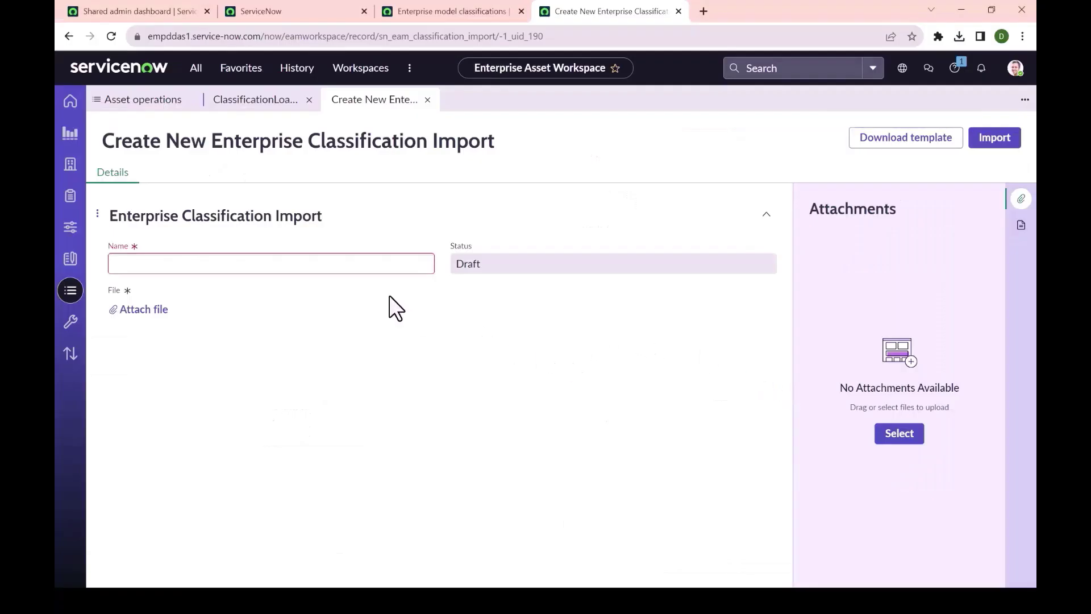
{"action": "left_click", "coordinate": [242, 265]}
{"action": "type", "text": "Cla"}
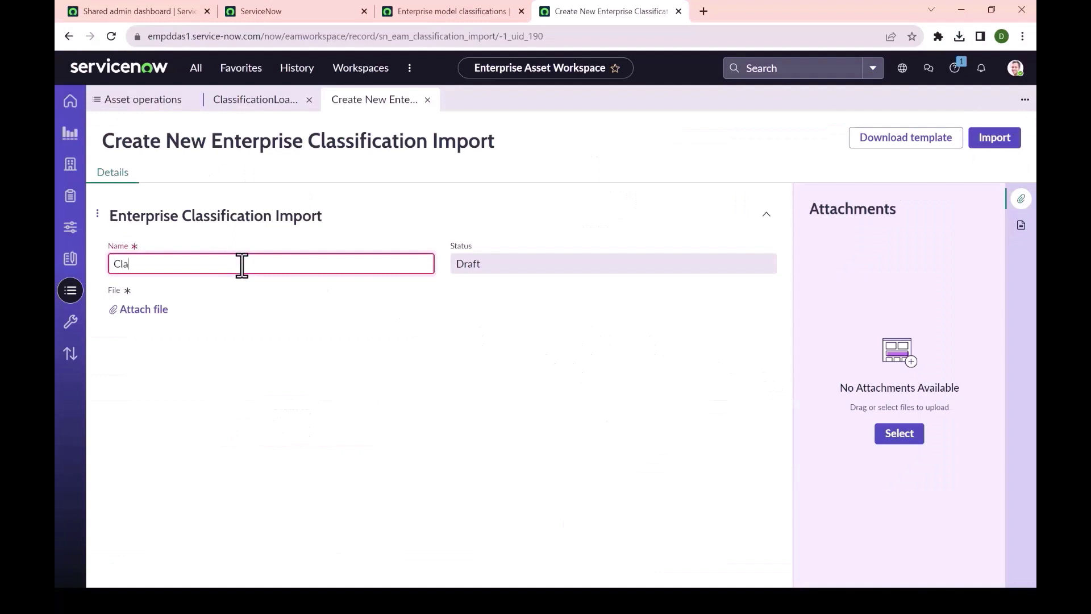
{"action": "type", "text": "ssificationLoad3"}
- Attach the sn_eam_classification_import_template file from Downloads, without the (1) suffix, and run the import
{"action": "left_click", "coordinate": [155, 312]}
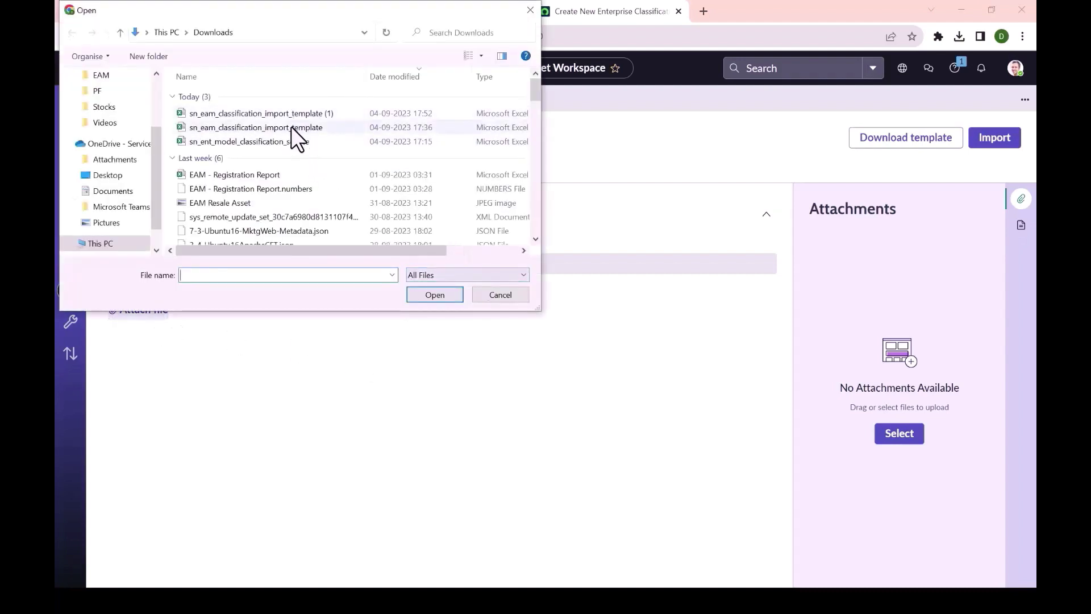
{"action": "left_click", "coordinate": [291, 127]}
{"action": "left_click", "coordinate": [441, 293]}
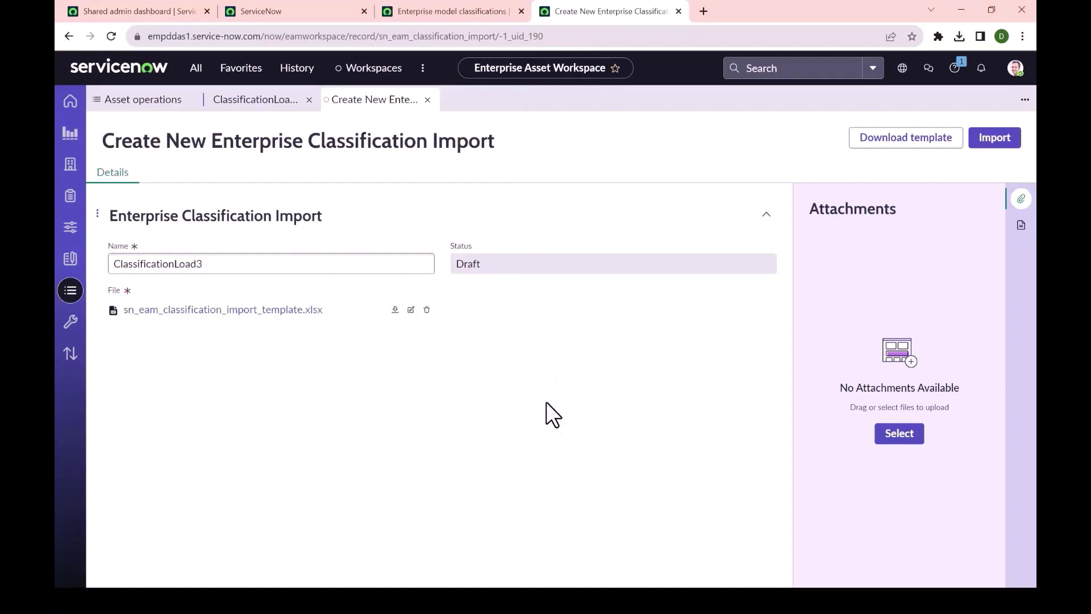
{"action": "left_click", "coordinate": [996, 149]}
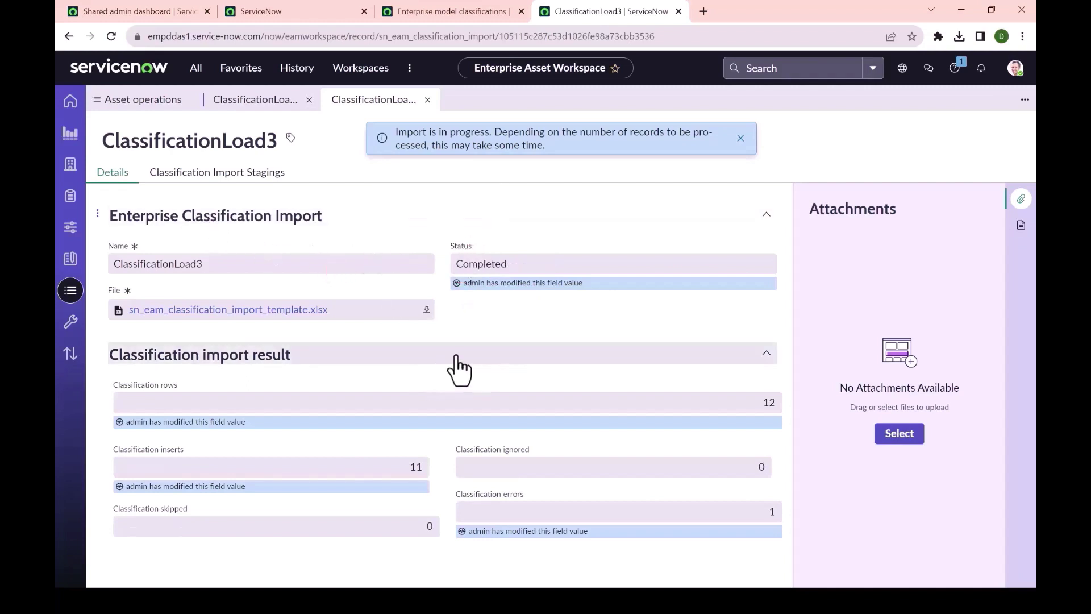
- Check the ClassificationLoad3 import result values for classification rows, inserts and errors
{"action": "double_click", "coordinate": [770, 402]}
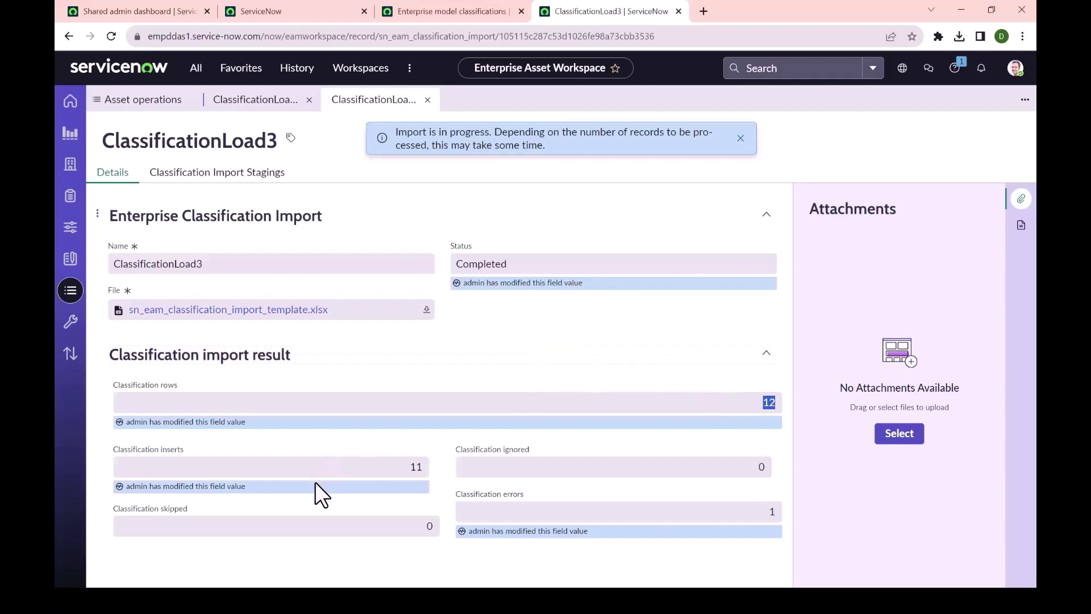
{"action": "left_click_drag", "start_coordinate": [370, 465], "coordinate": [436, 473]}
{"action": "left_click_drag", "start_coordinate": [725, 519], "coordinate": [780, 518]}
- Open the ClassificationLoad3 import staging records, dismiss the progress alert and review each row's state
{"action": "left_click", "coordinate": [262, 173]}
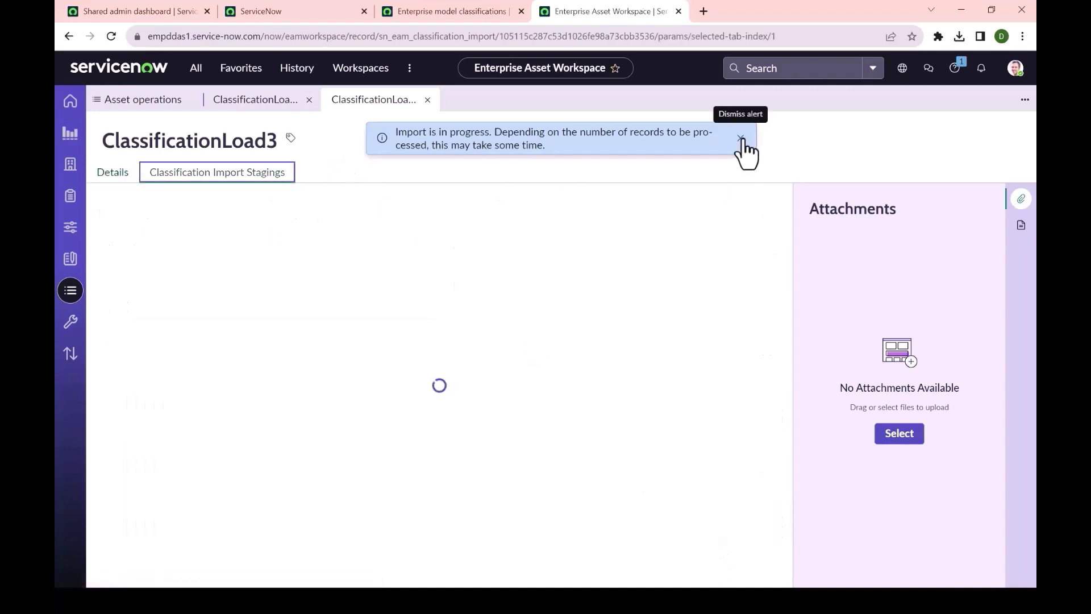
{"action": "left_click", "coordinate": [742, 140]}
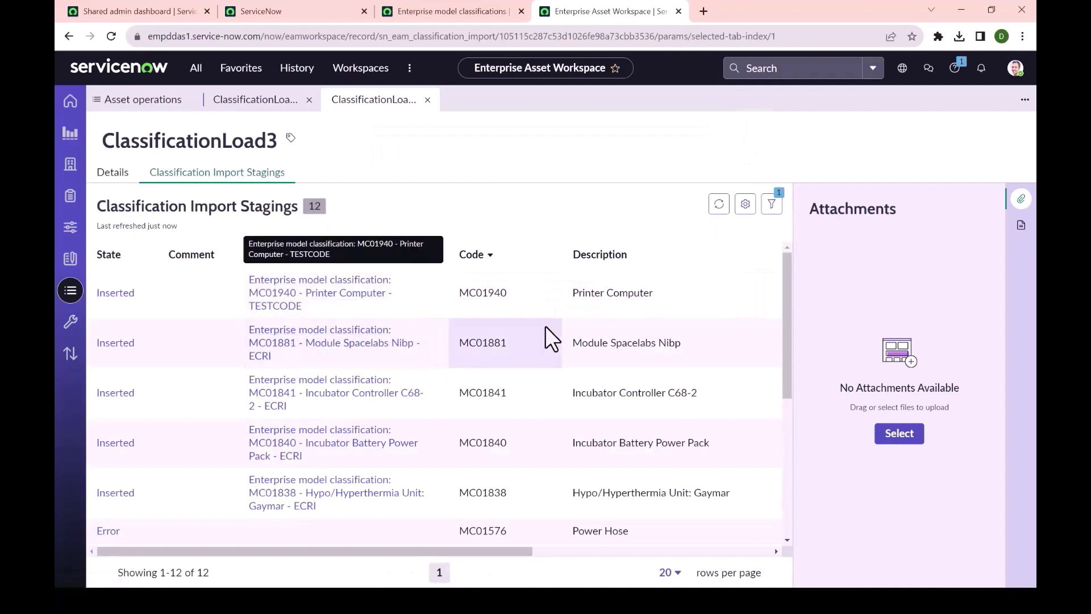
{"action": "scroll", "coordinate": [622, 333], "scroll_direction": "down", "scroll_amount": 3}
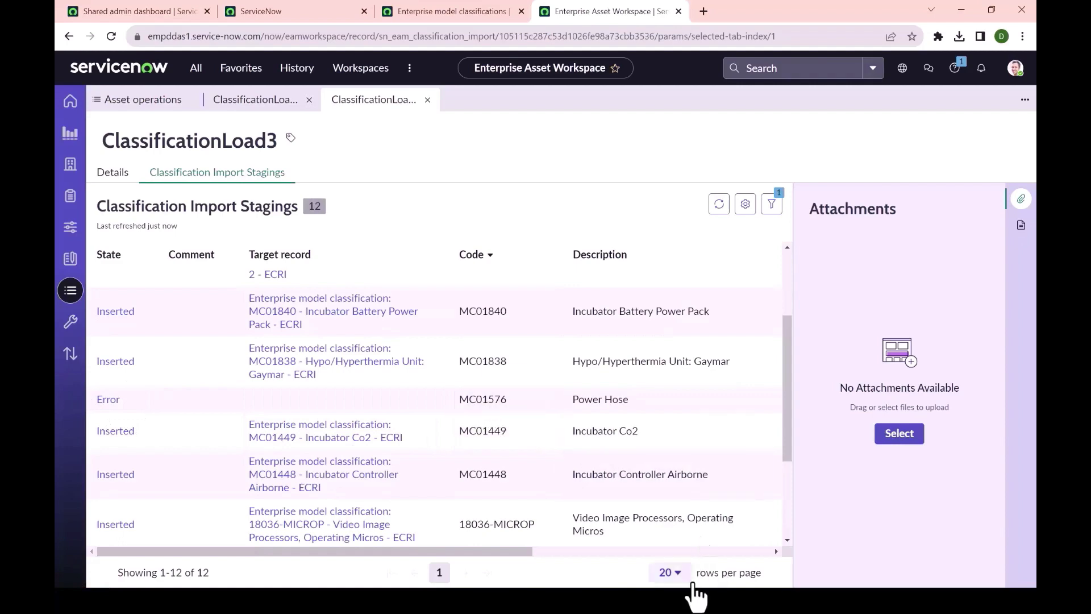
- Switch to the Excel import template, check the Power Hose row's code and source cells, and return to ServiceNow in the browser
{"action": "key", "text": "super+Tab"}
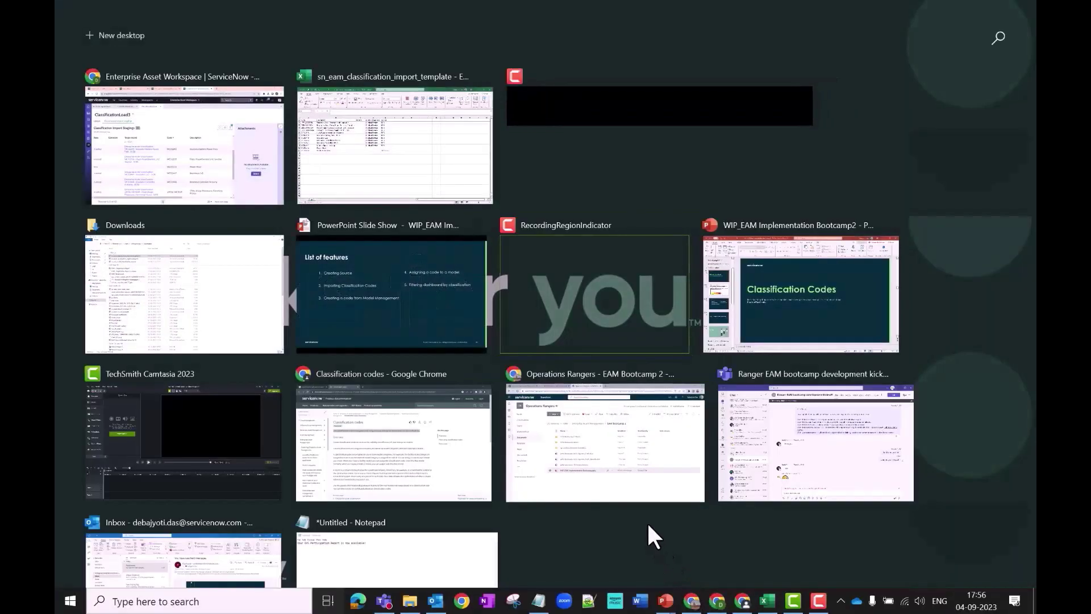
{"action": "key", "text": "Escape"}
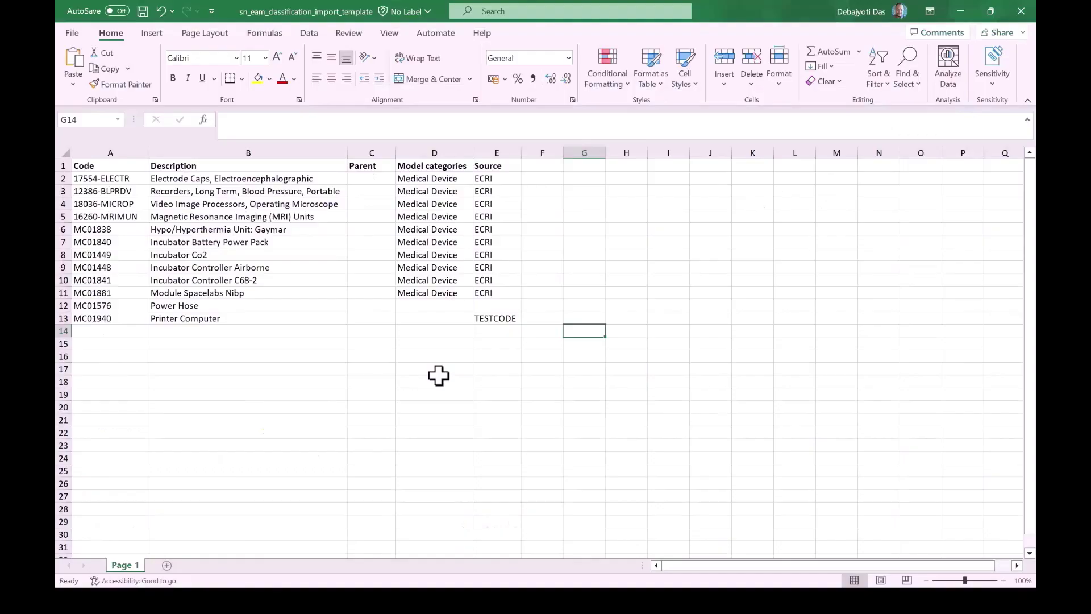
{"action": "left_click", "coordinate": [118, 304]}
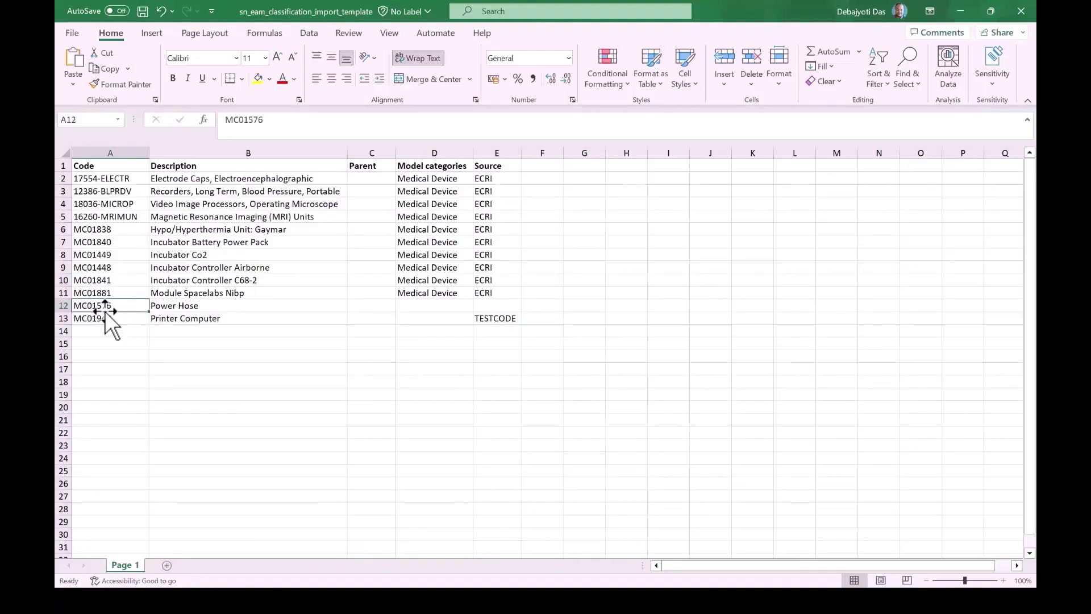
{"action": "left_click", "coordinate": [494, 307]}
{"action": "key", "text": "alt+Tab"}
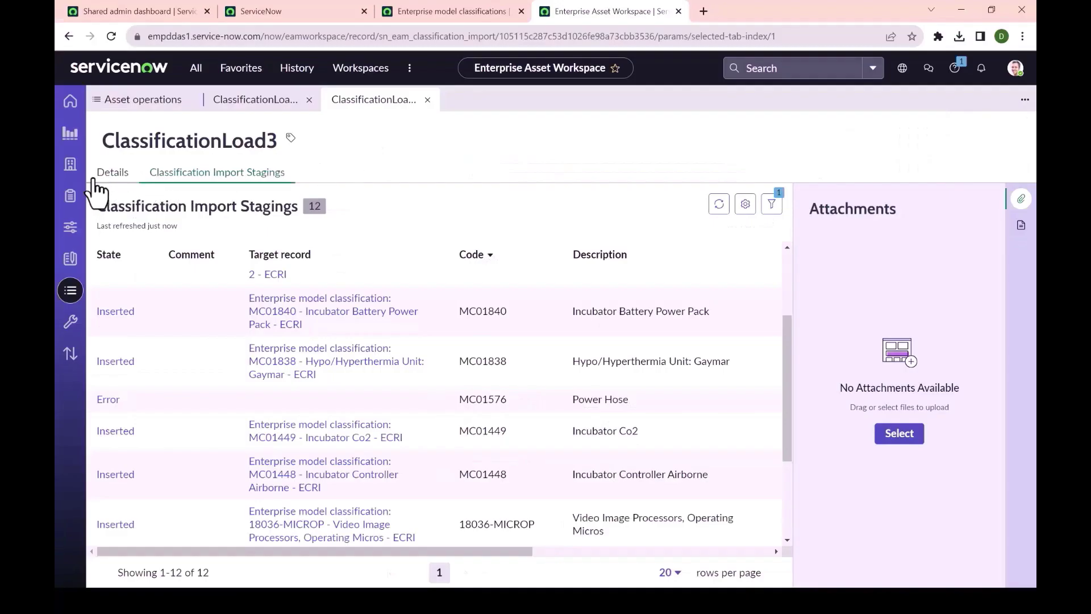
- Open the Classification list in Enterprise model management, refresh it and review the imported records
{"action": "left_click", "coordinate": [70, 228]}
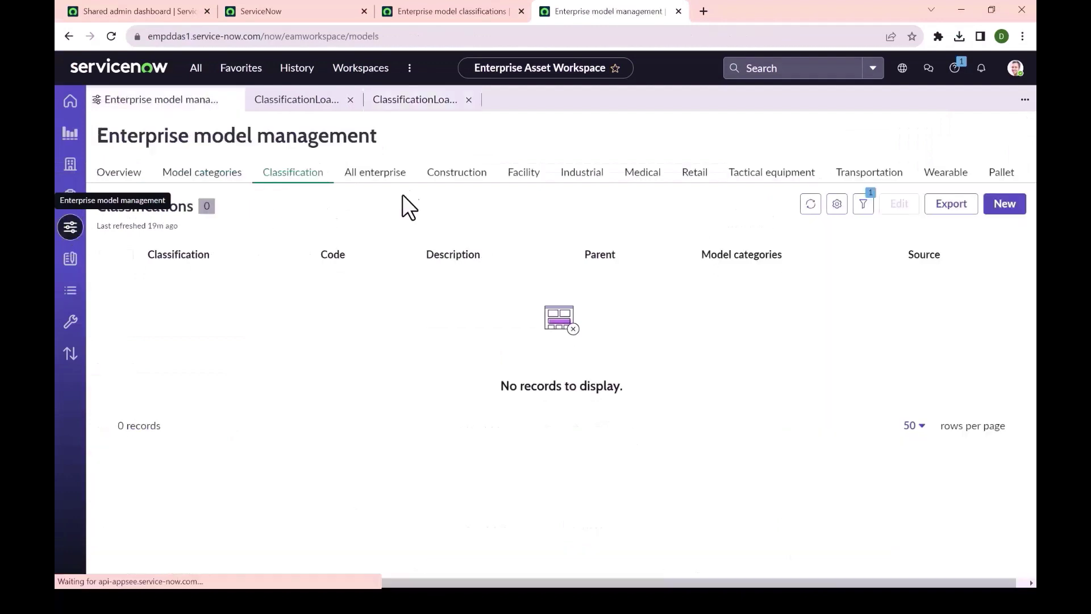
{"action": "left_click", "coordinate": [810, 205]}
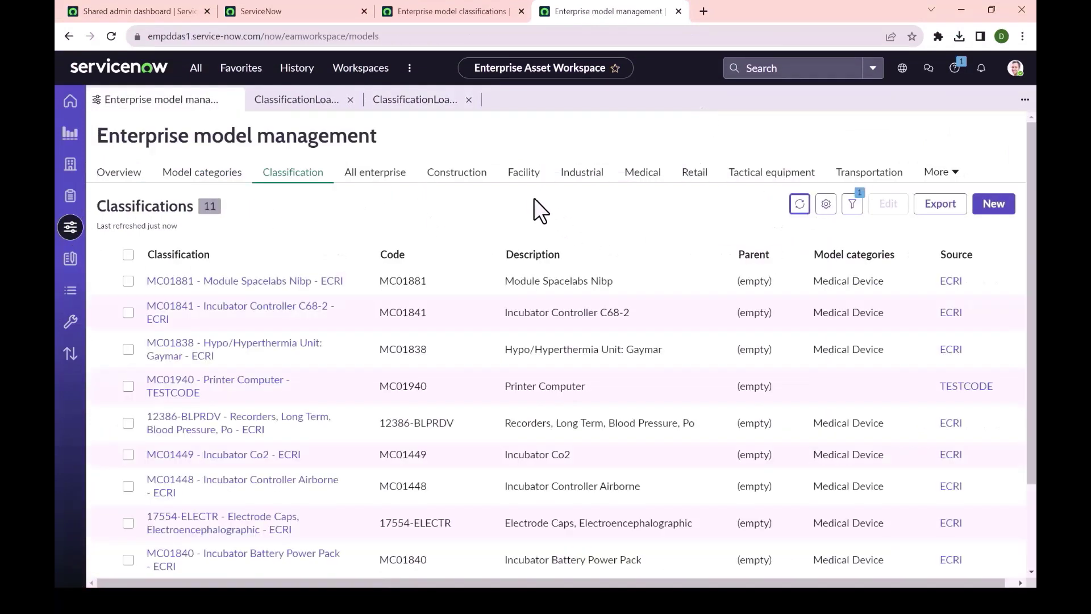
{"action": "scroll", "coordinate": [531, 197], "scroll_direction": "down", "scroll_amount": 3}
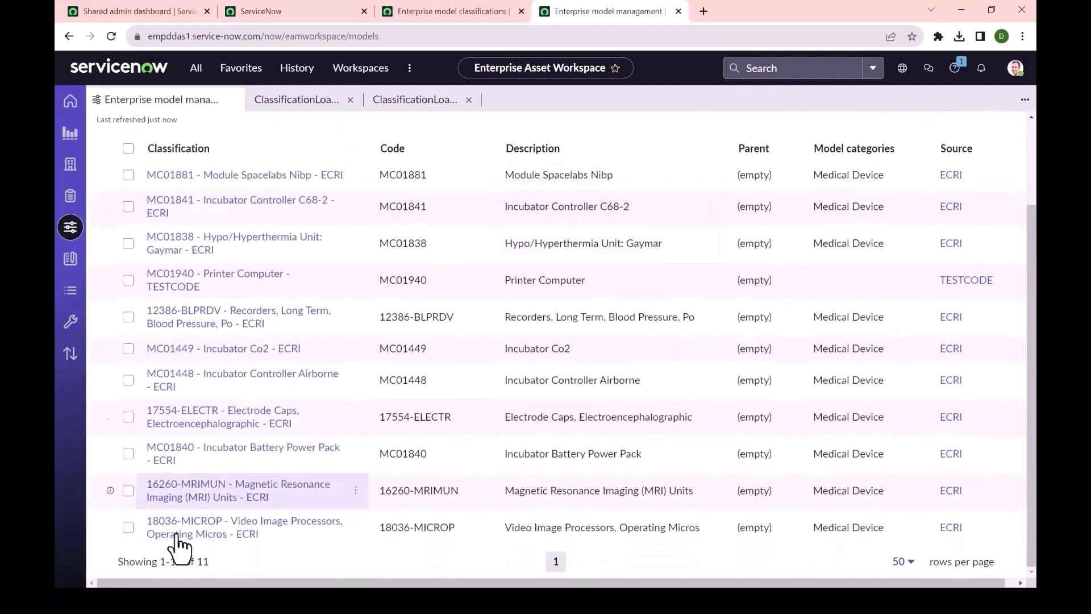
{"action": "scroll", "coordinate": [409, 409], "scroll_direction": "up", "scroll_amount": 3}
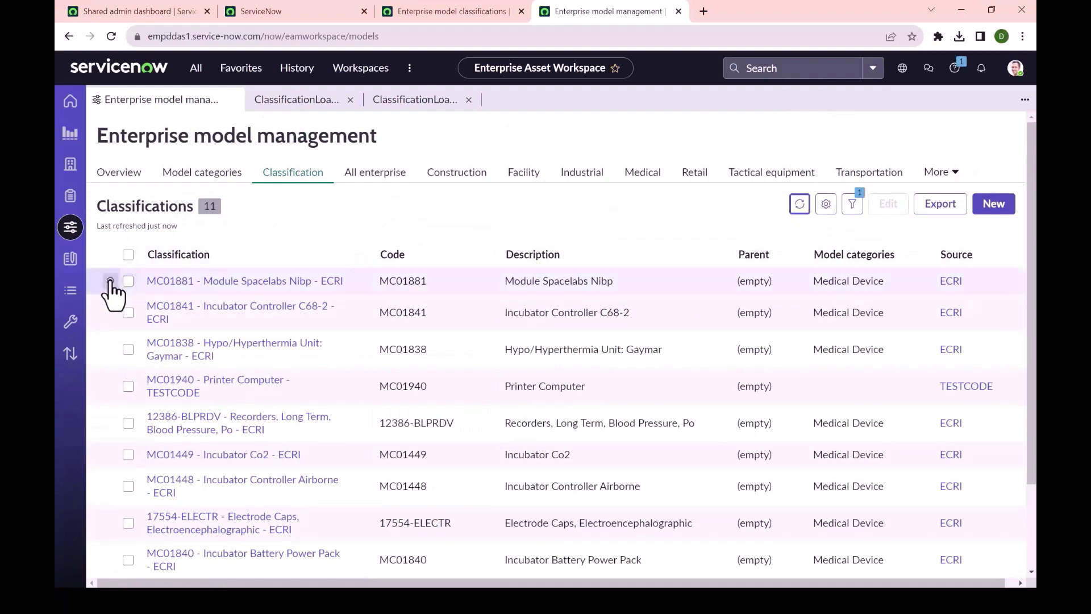
- Open the classification sources list in Asset operations to check the TESTCODE source
{"action": "left_click", "coordinate": [69, 294]}
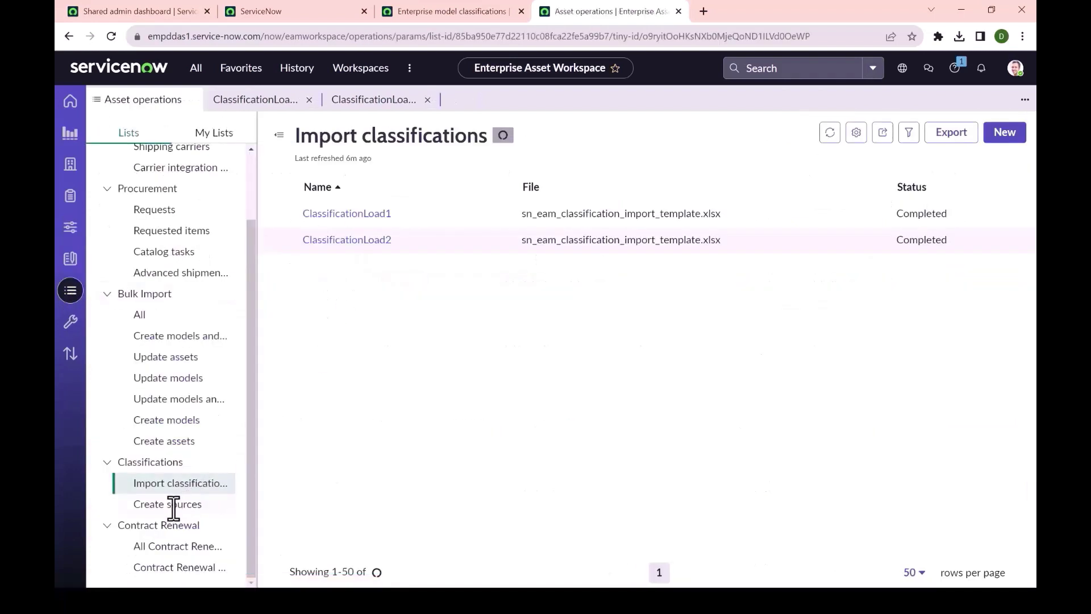
{"action": "left_click", "coordinate": [171, 505]}
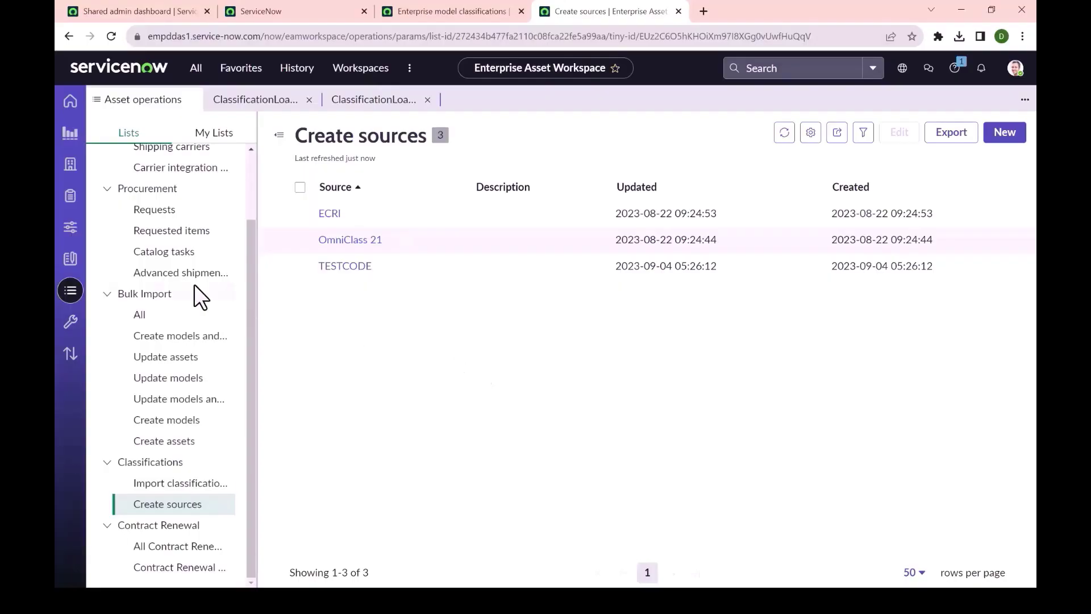
- Return to the Enterprise model management classifications and review the model category assigned to each code
{"action": "left_click", "coordinate": [71, 227]}
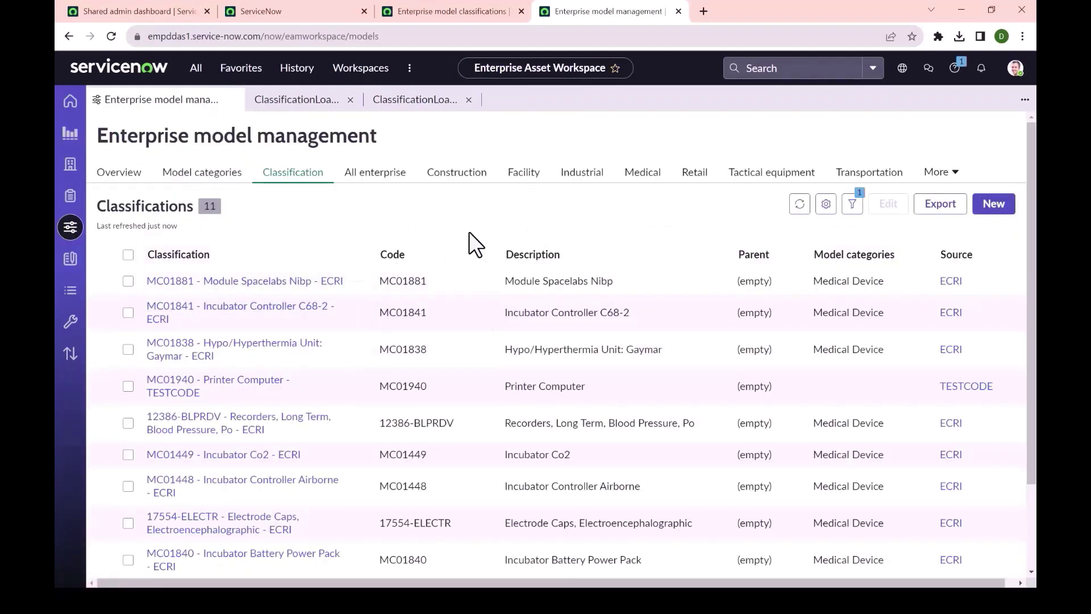
{"action": "scroll", "coordinate": [483, 296], "scroll_direction": "down", "scroll_amount": 2}
{"action": "scroll", "coordinate": [585, 370], "scroll_direction": "up", "scroll_amount": 2}
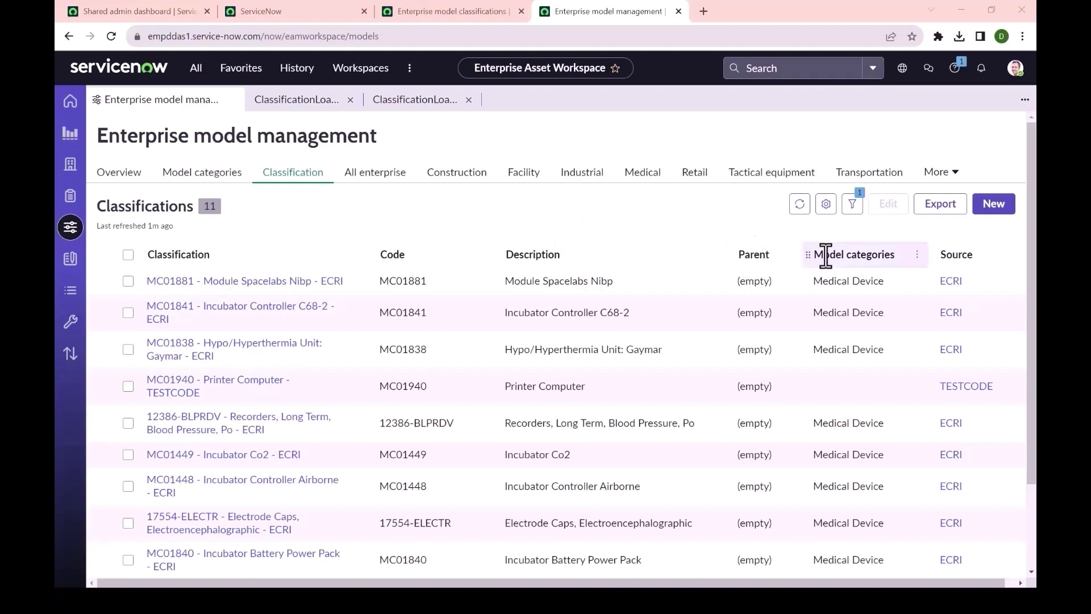
{"action": "scroll", "coordinate": [858, 289], "scroll_direction": "down", "scroll_amount": 2}
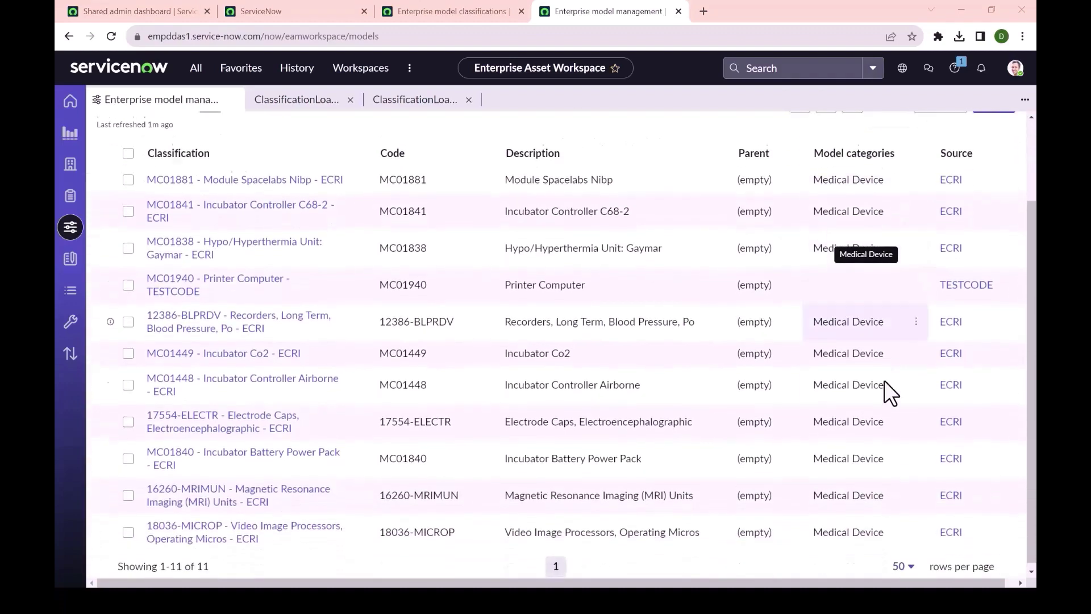
{"action": "scroll", "coordinate": [867, 500], "scroll_direction": "up", "scroll_amount": 1}
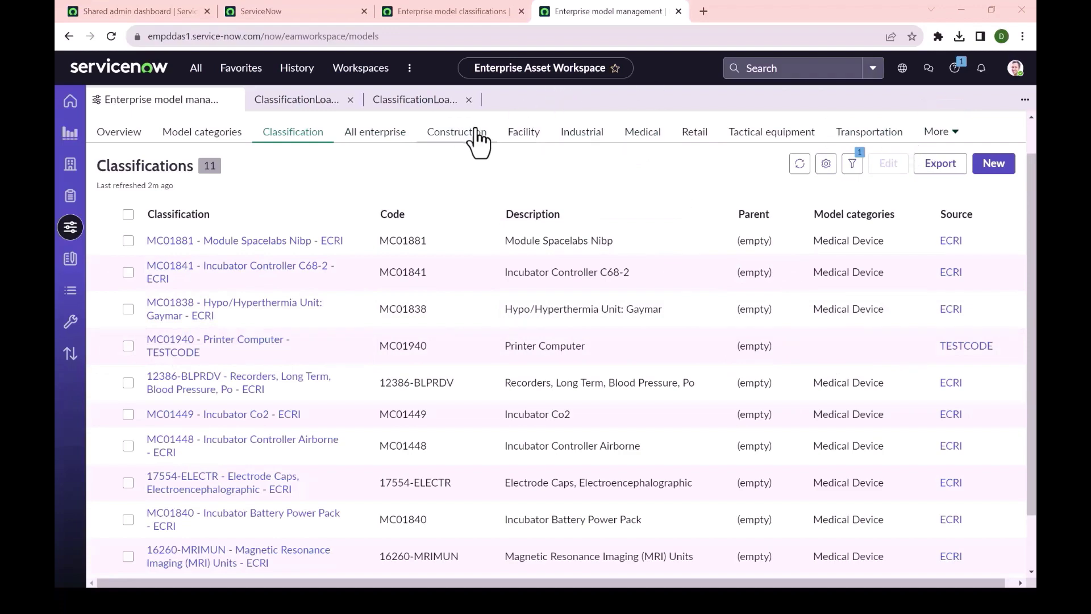
- Open the True 3-Door Glass Merchandiser facility model, collapse Failure Risk and Normalization, and find its Classification attribute
{"action": "left_click", "coordinate": [503, 133]}
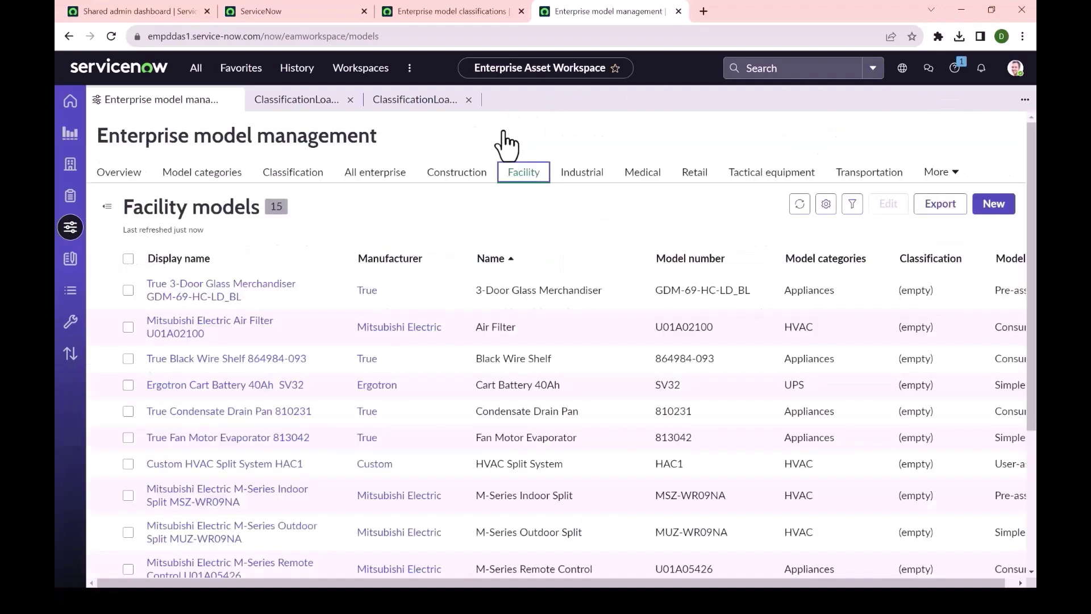
{"action": "left_click", "coordinate": [224, 295]}
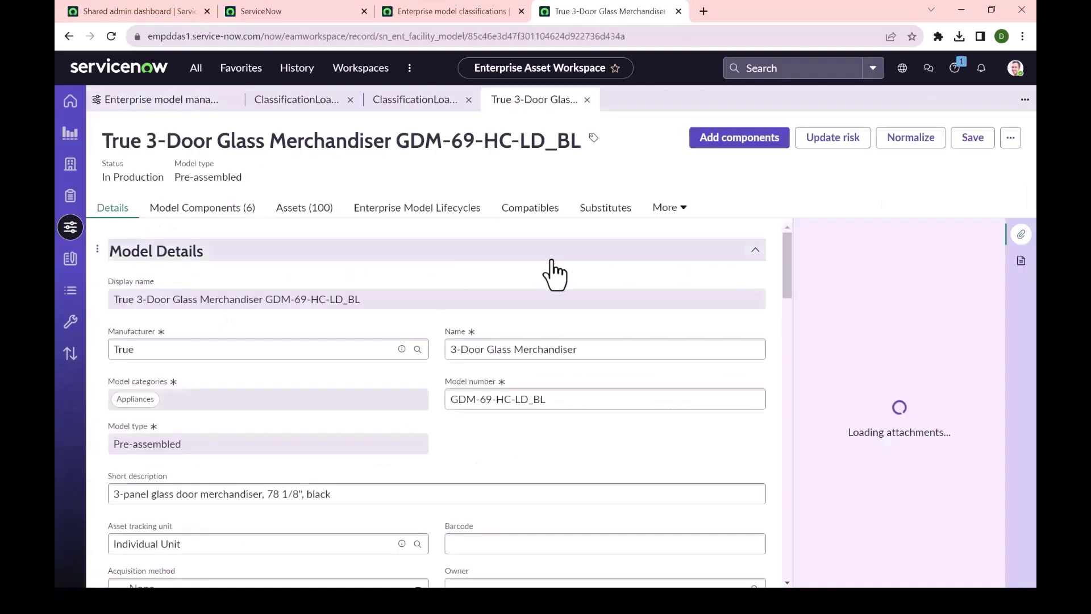
{"action": "scroll", "coordinate": [651, 253], "scroll_direction": "down", "scroll_amount": 15}
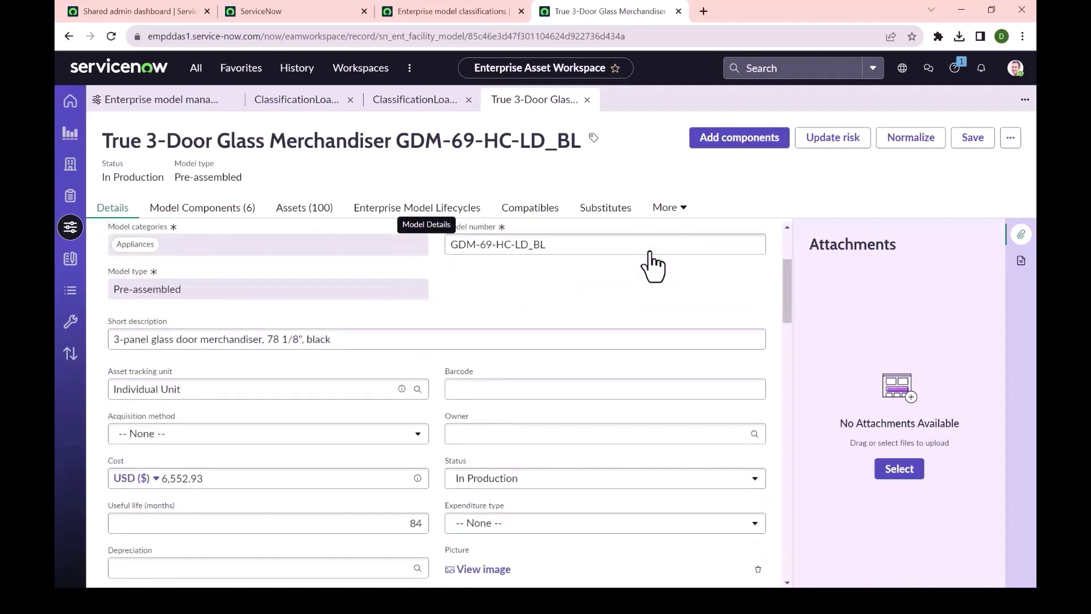
{"action": "scroll", "coordinate": [648, 267], "scroll_direction": "up", "scroll_amount": 1}
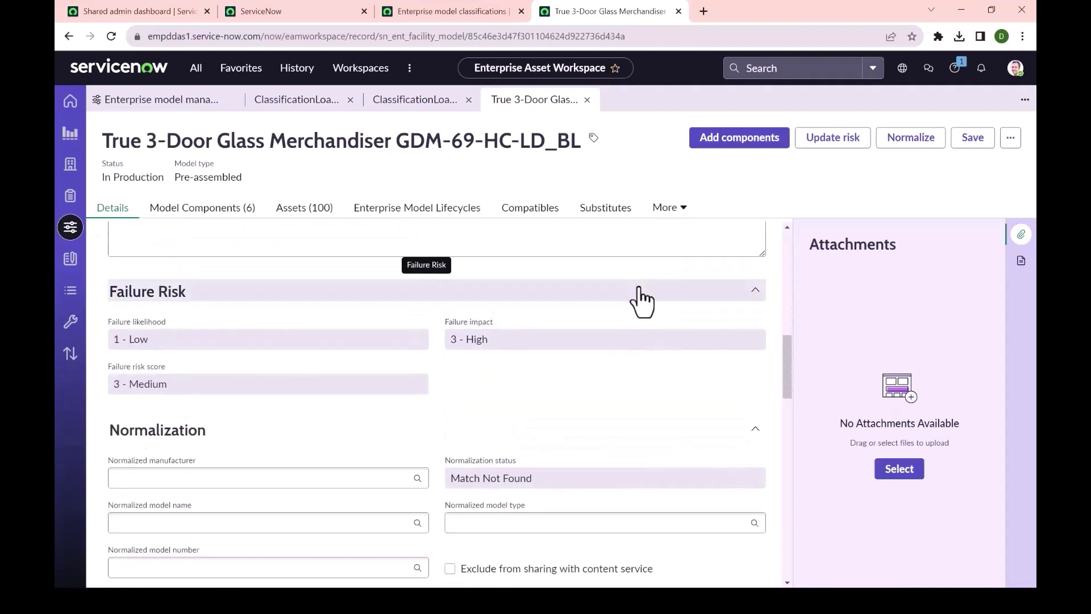
{"action": "left_click", "coordinate": [642, 301]}
{"action": "left_click", "coordinate": [601, 322]}
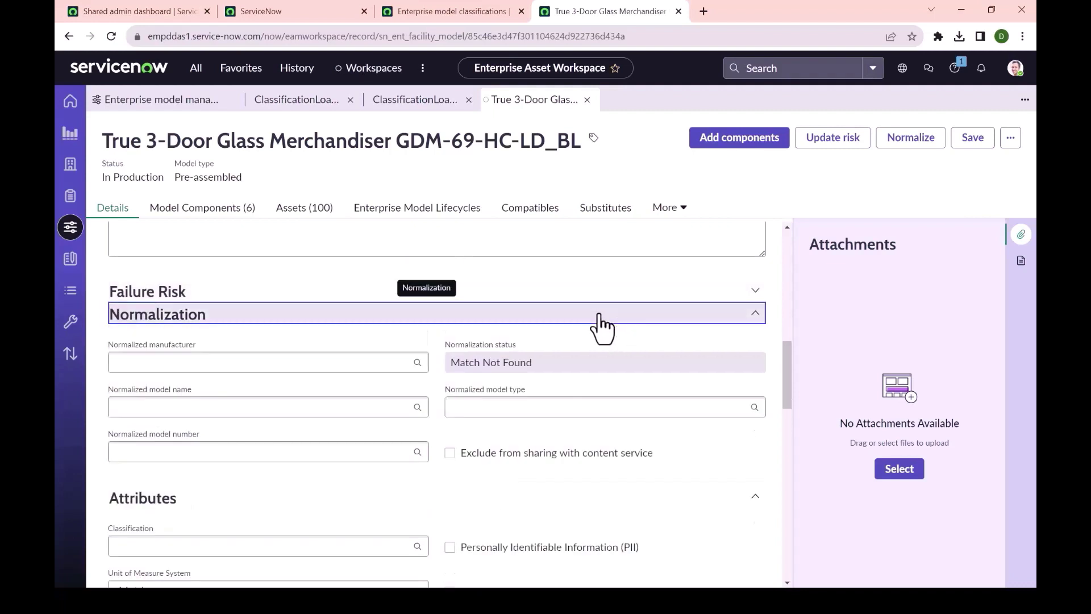
{"action": "scroll", "coordinate": [546, 324], "scroll_direction": "down", "scroll_amount": 2}
{"action": "scroll", "coordinate": [267, 301], "scroll_direction": "up", "scroll_amount": 1}
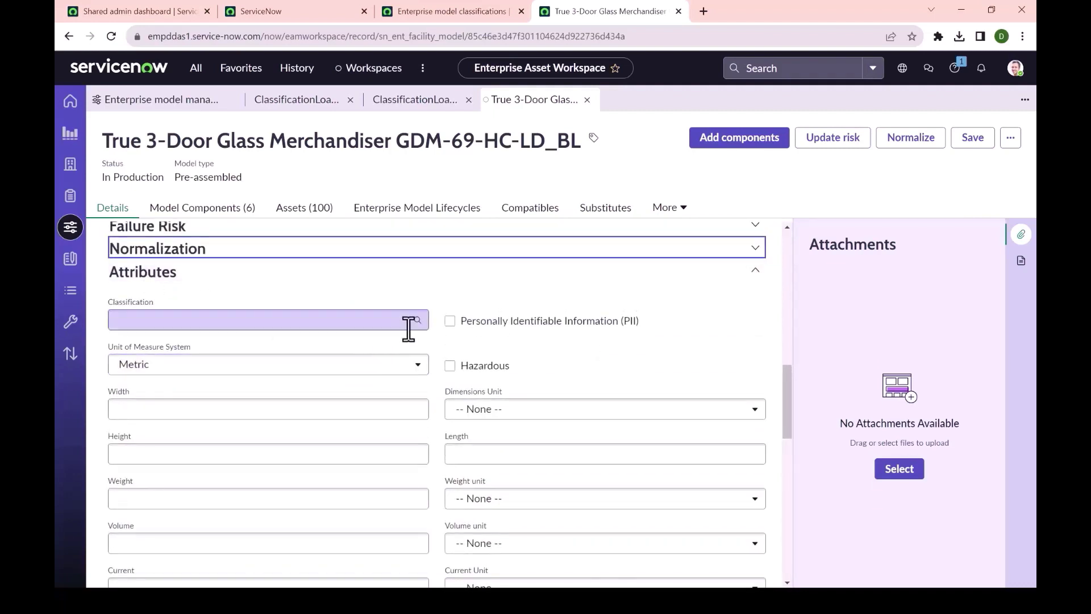
- View the classifications selectable for the 3-Door Glass Merchandiser, leave the field empty and close the record, discarding changes
{"action": "left_click", "coordinate": [417, 320]}
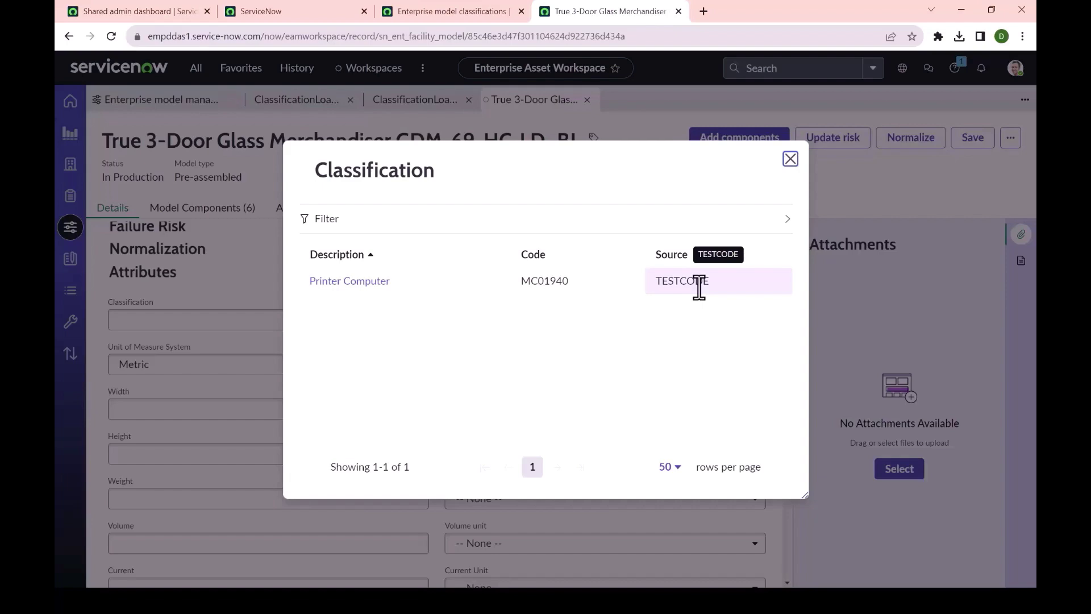
{"action": "left_click", "coordinate": [790, 159]}
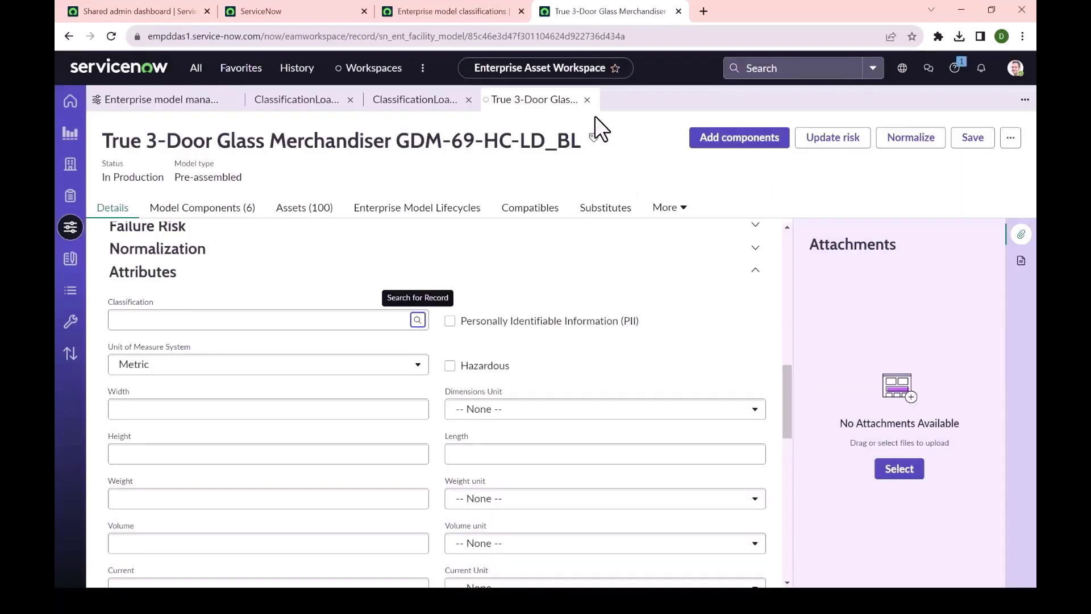
{"action": "left_click", "coordinate": [586, 100]}
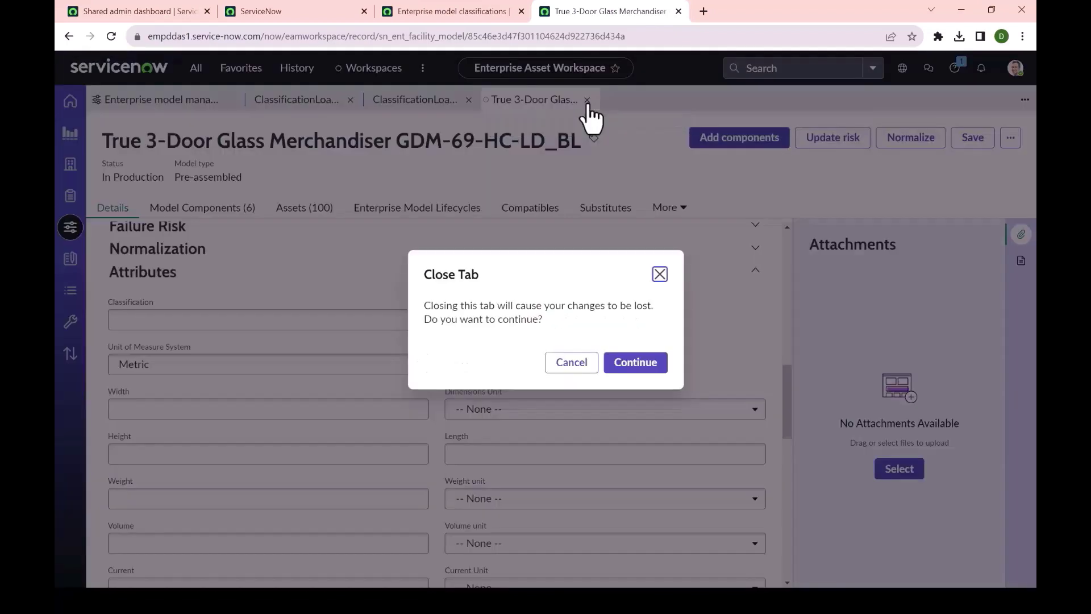
{"action": "left_click", "coordinate": [623, 355]}
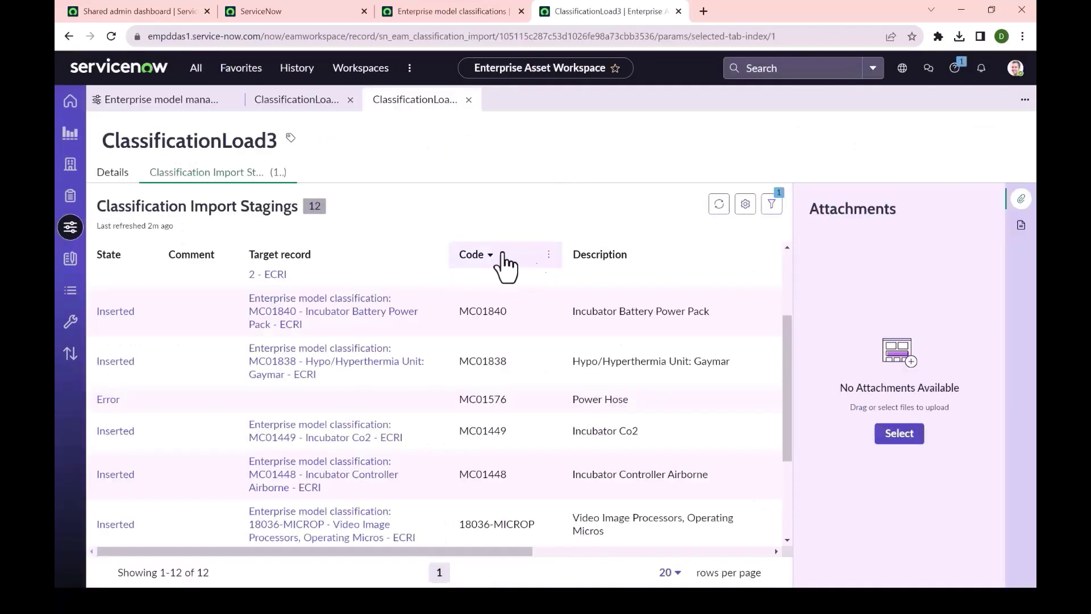
- Open the GE Healthcare Analog Processor Board MR1A15A1 record from the Medical models and find its Classification attribute
{"action": "left_click", "coordinate": [196, 102]}
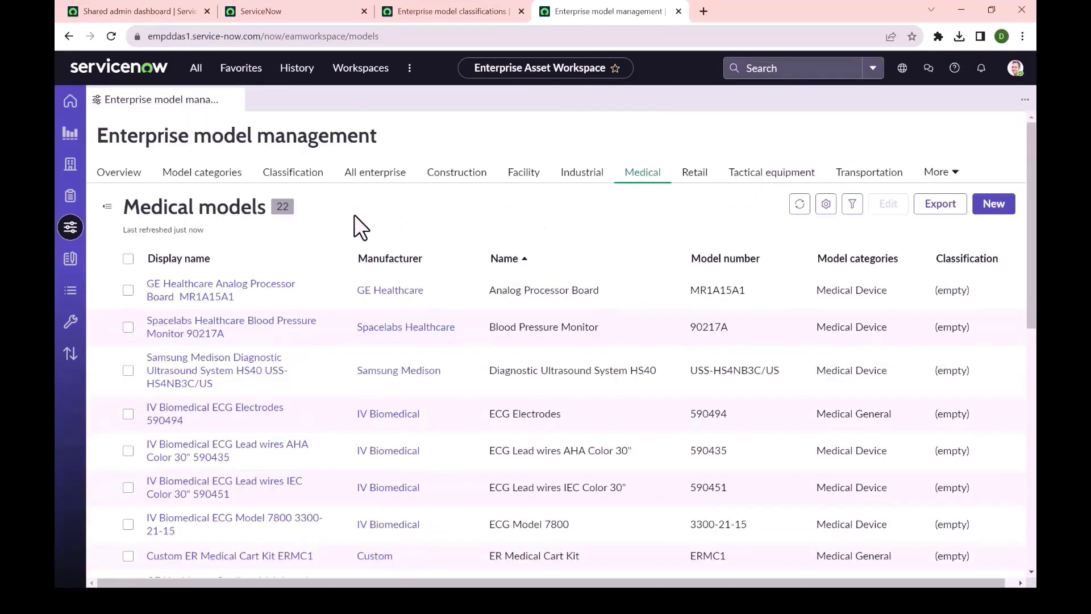
{"action": "left_click", "coordinate": [244, 283]}
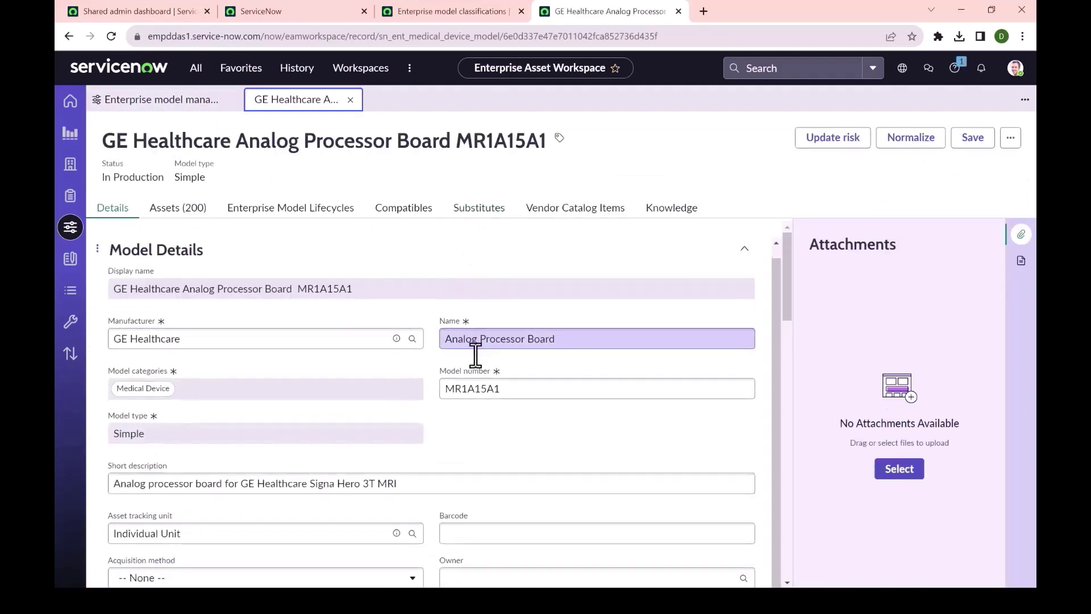
{"action": "scroll", "coordinate": [467, 349], "scroll_direction": "down", "scroll_amount": 10}
{"action": "scroll", "coordinate": [425, 304], "scroll_direction": "down", "scroll_amount": 2}
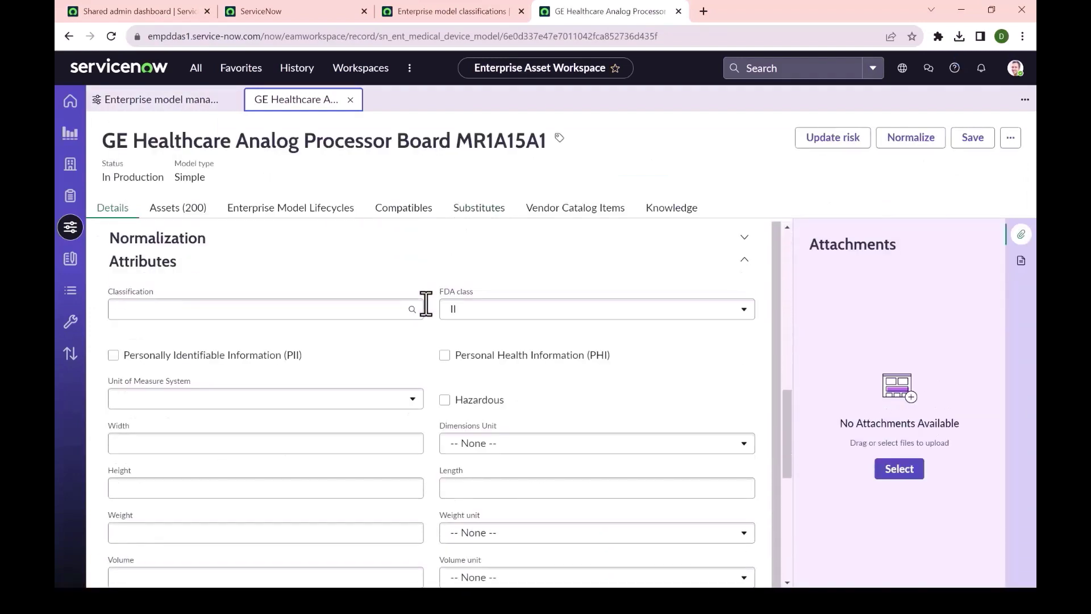
- Review the classifications offered for the Analog Processor Board and set its Classification to 12386-BLPRDV, Recorders, Long Term, Blood Pressure
{"action": "left_click", "coordinate": [412, 310]}
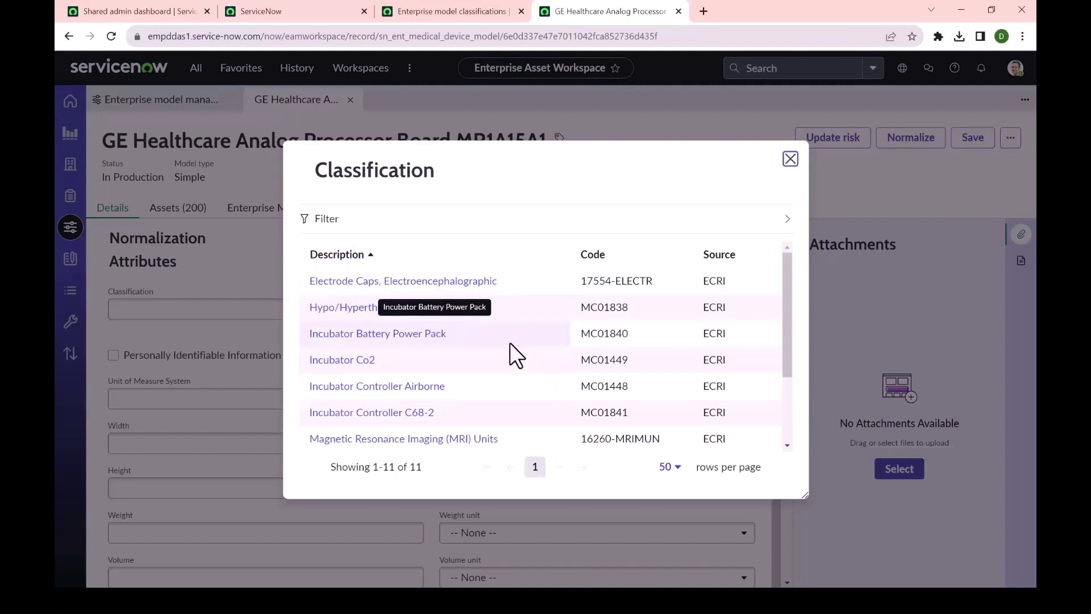
{"action": "scroll", "coordinate": [493, 370], "scroll_direction": "down", "scroll_amount": 3}
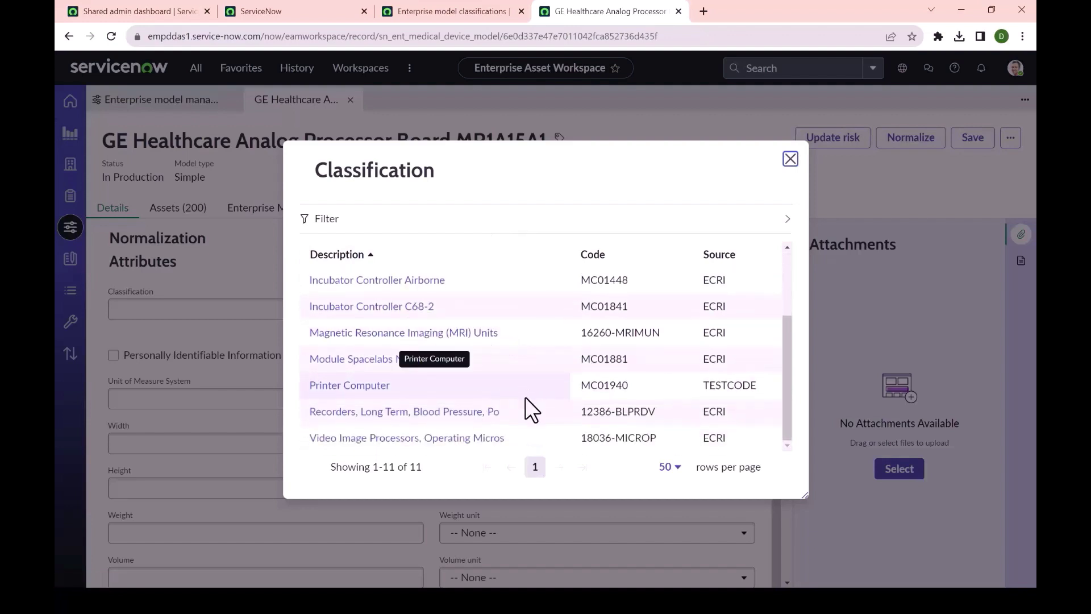
{"action": "scroll", "coordinate": [517, 417], "scroll_direction": "up", "scroll_amount": 2}
{"action": "scroll", "coordinate": [517, 417], "scroll_direction": "up", "scroll_amount": 2}
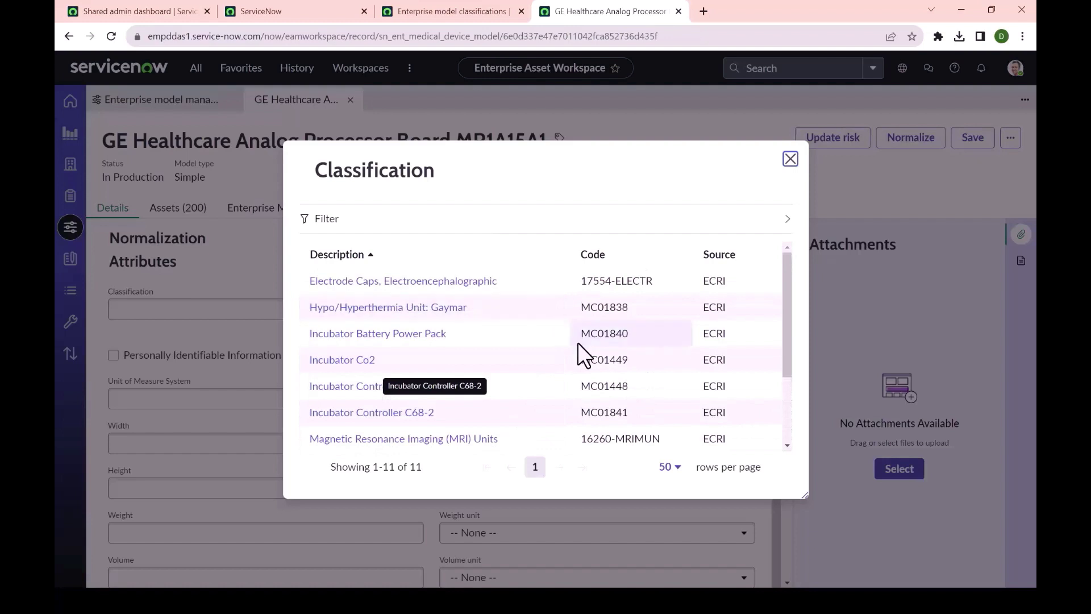
{"action": "scroll", "coordinate": [580, 354], "scroll_direction": "down", "scroll_amount": 2}
{"action": "scroll", "coordinate": [438, 397], "scroll_direction": "down", "scroll_amount": 1}
{"action": "left_click", "coordinate": [335, 412]}
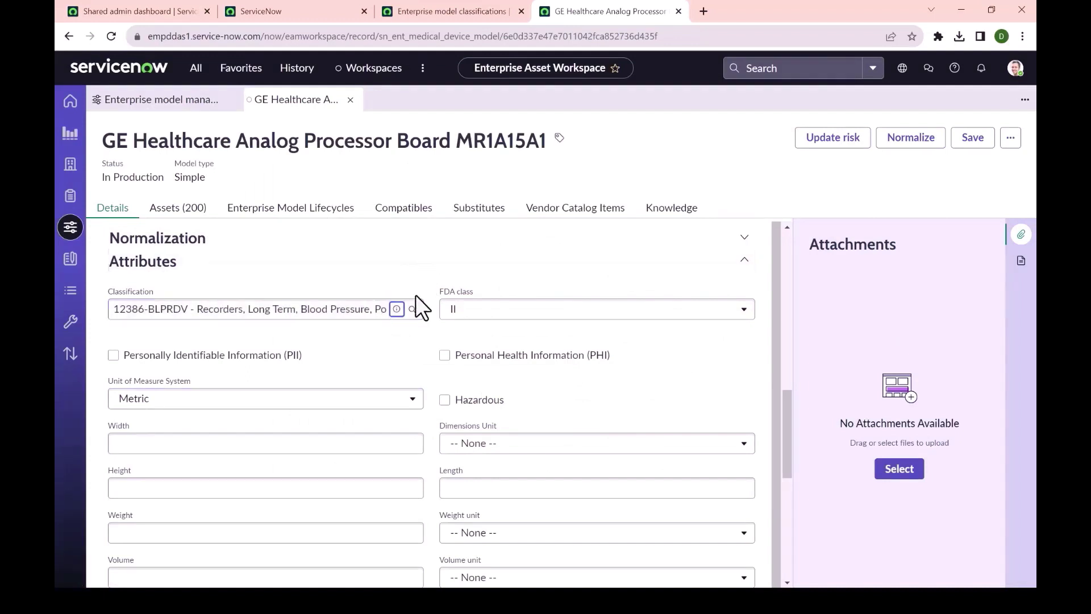
- Check the remaining attributes of the Analog Processor Board, save its new classification and close the record
{"action": "scroll", "coordinate": [466, 389], "scroll_direction": "down", "scroll_amount": 3}
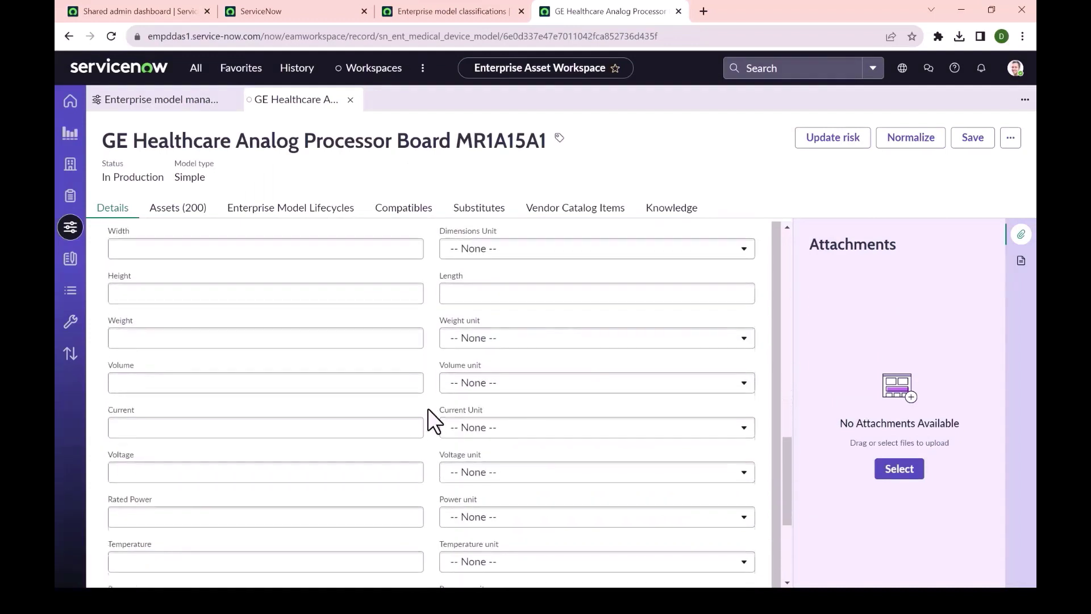
{"action": "scroll", "coordinate": [432, 397], "scroll_direction": "up", "scroll_amount": 2}
{"action": "left_click", "coordinate": [970, 139]}
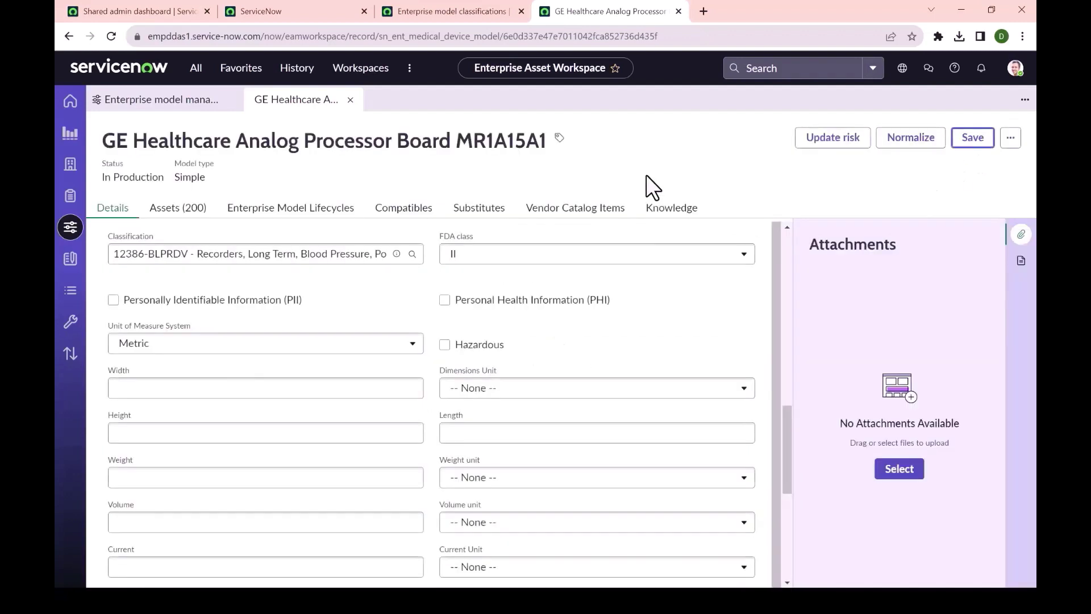
{"action": "left_click", "coordinate": [350, 100]}
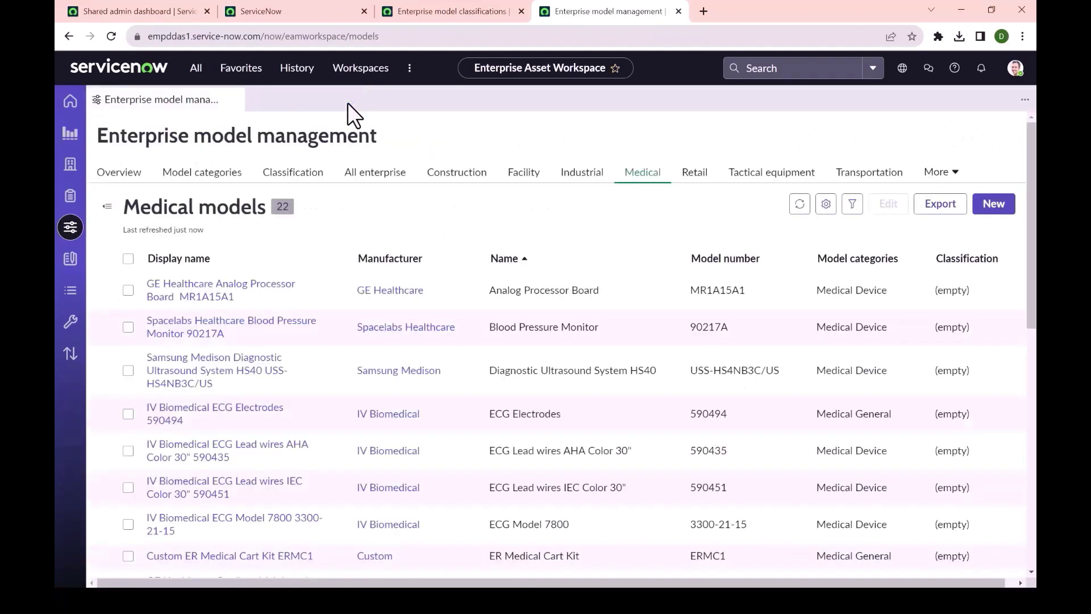
- Open the IV Biomedical ECG Lead wires AHA Color 30" 590435 model and find its Classification attribute
{"action": "scroll", "coordinate": [555, 397], "scroll_direction": "down", "scroll_amount": 4}
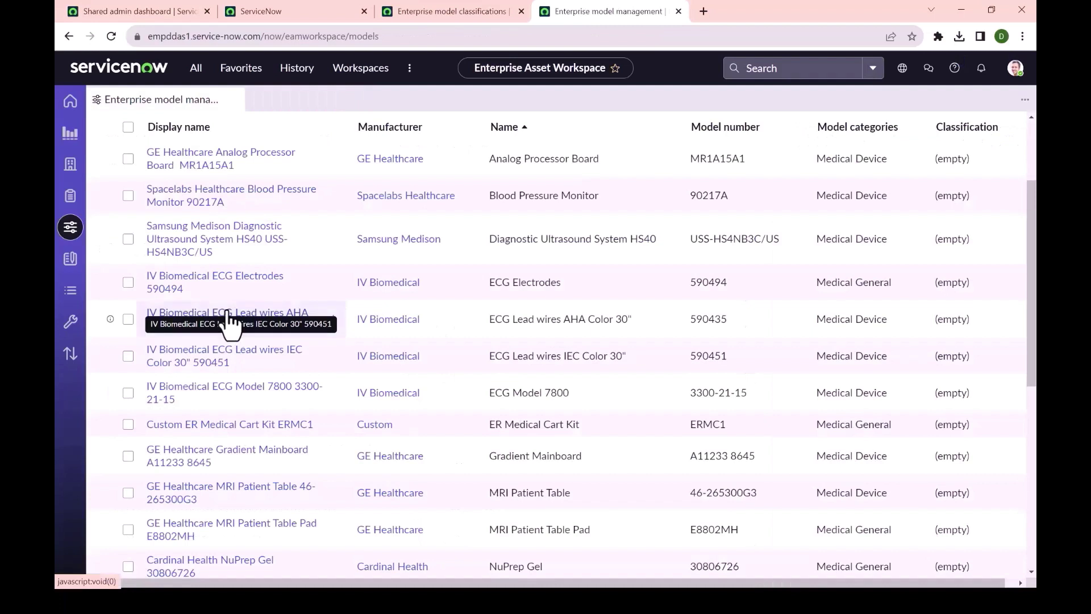
{"action": "left_click", "coordinate": [226, 316]}
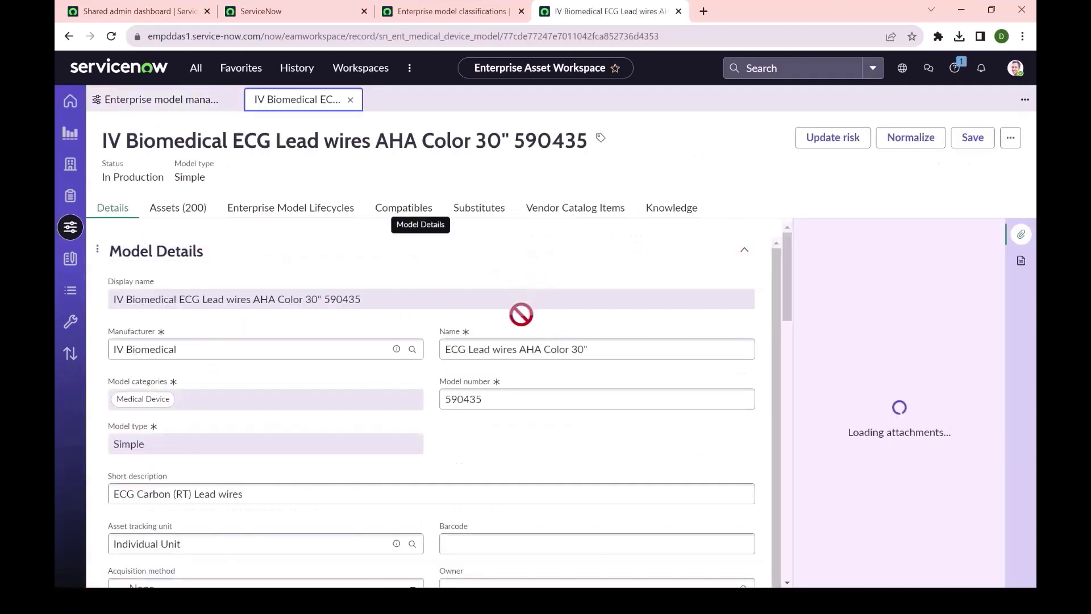
{"action": "scroll", "coordinate": [401, 440], "scroll_direction": "down", "scroll_amount": 1}
{"action": "scroll", "coordinate": [400, 442], "scroll_direction": "down", "scroll_amount": 8}
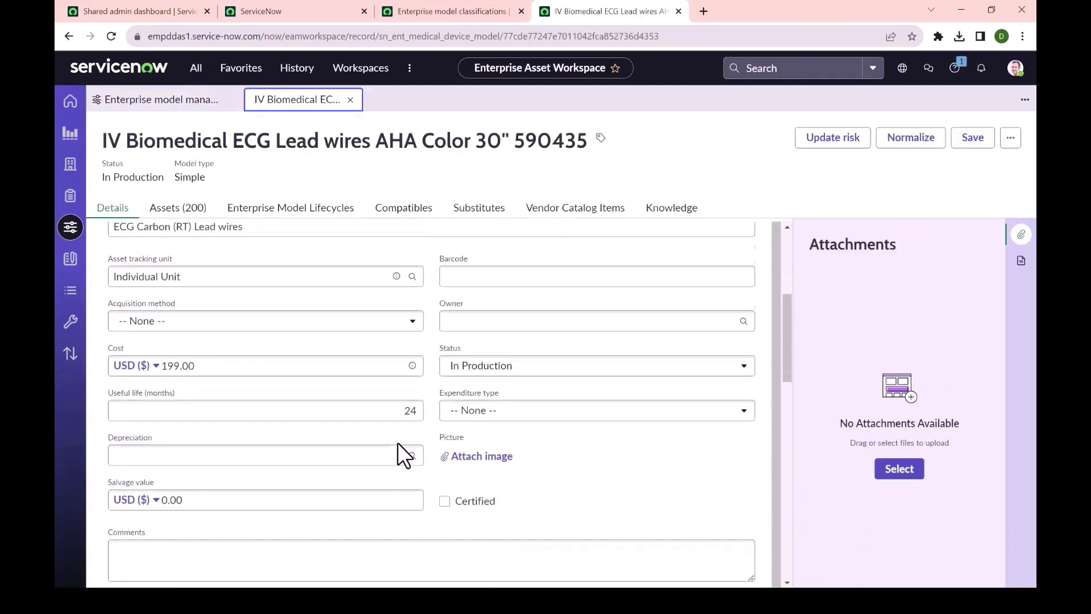
{"action": "scroll", "coordinate": [397, 444], "scroll_direction": "down", "scroll_amount": 1}
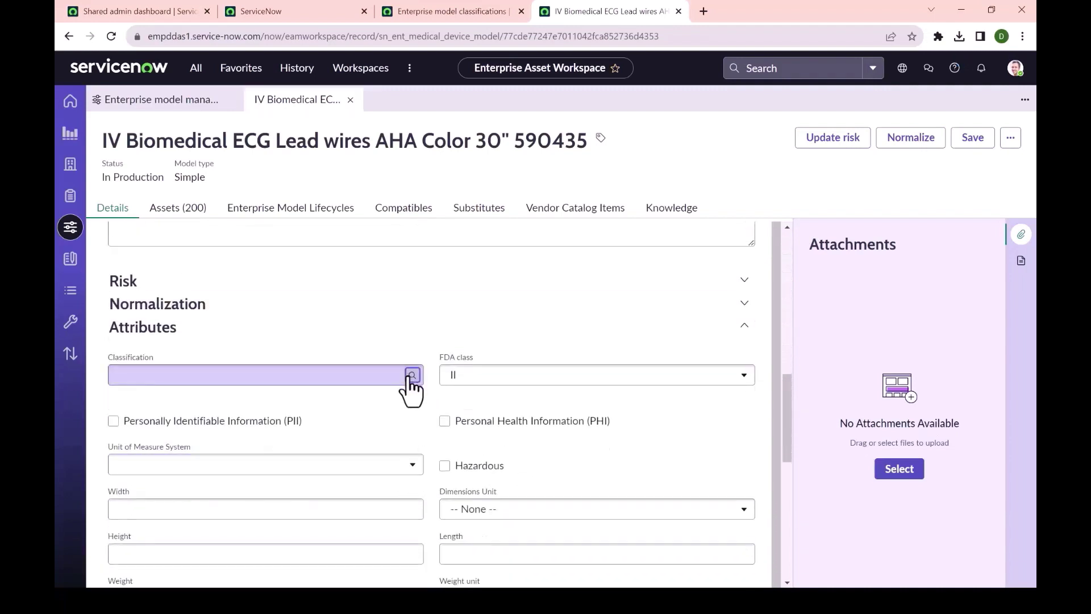
- Set the lead wires model's Classification to 17554-ELECTR, Electrode Caps, Electroencephalographic, then save and close the record
{"action": "left_click", "coordinate": [408, 377]}
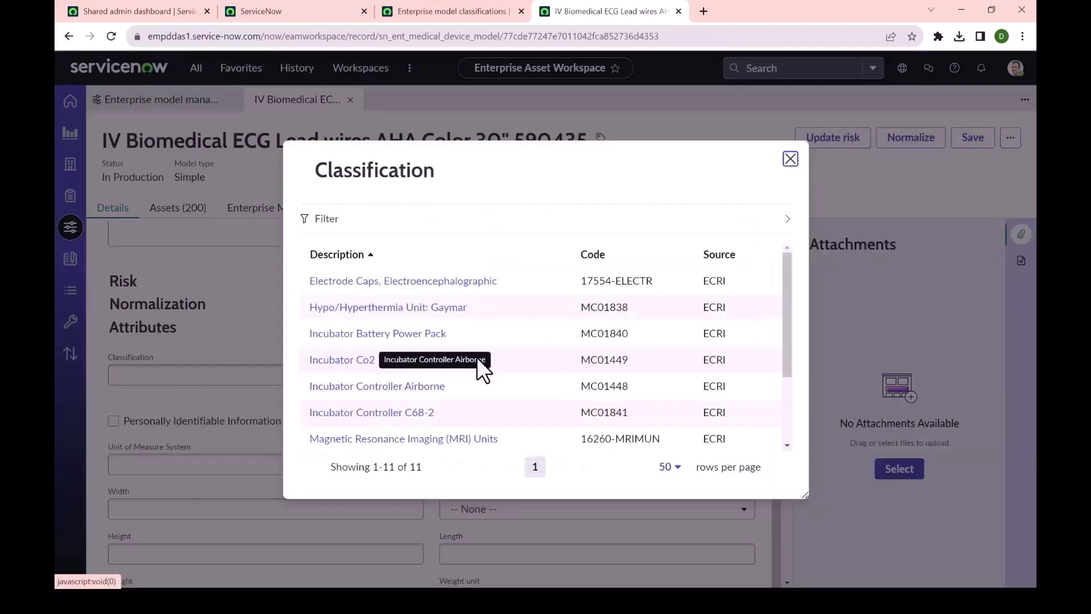
{"action": "left_click", "coordinate": [449, 281]}
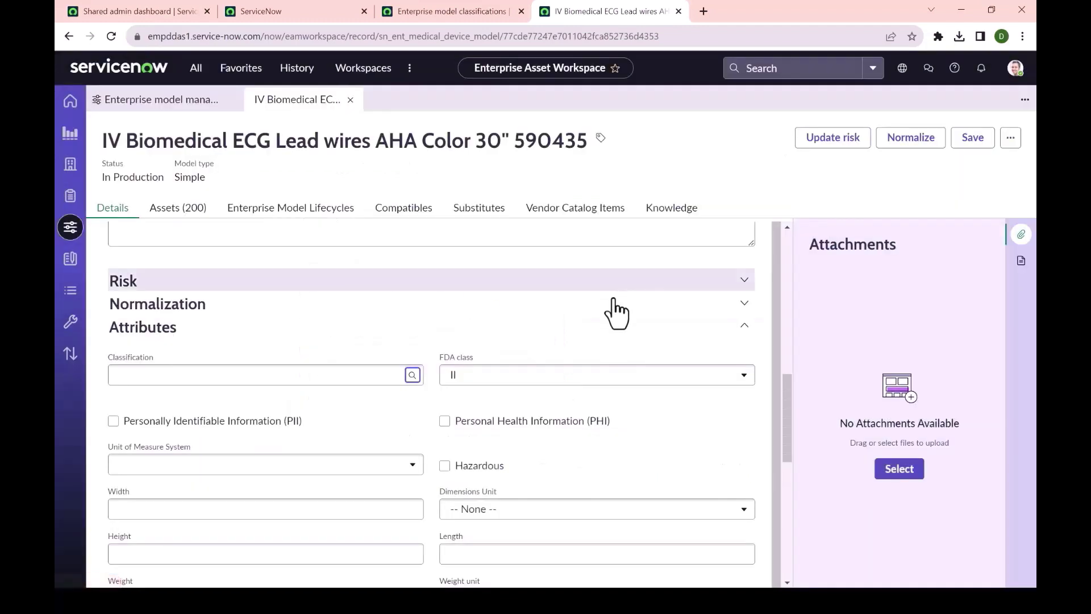
{"action": "left_click", "coordinate": [974, 141]}
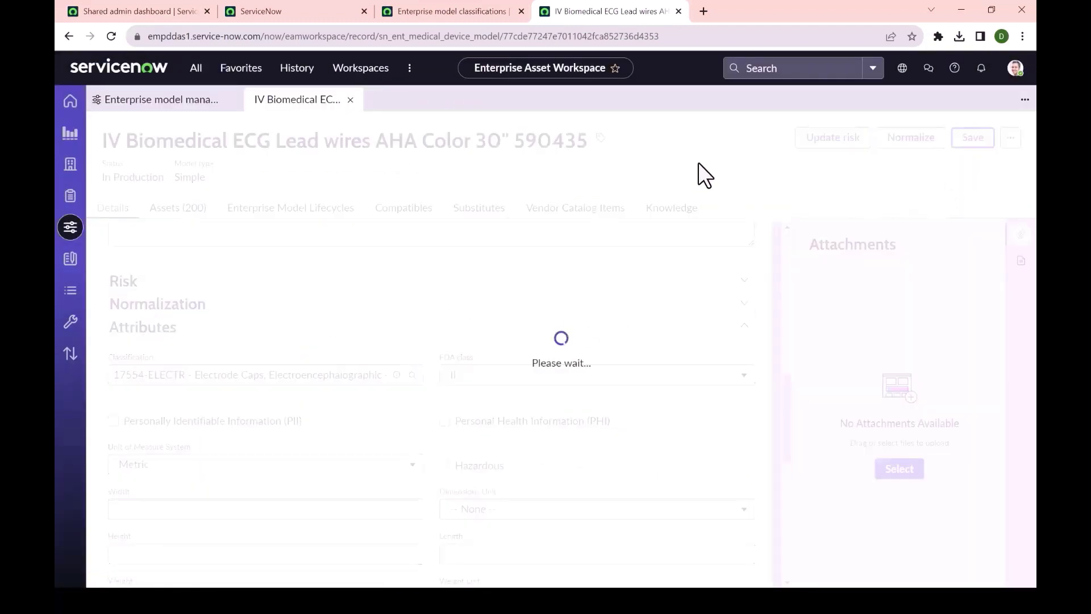
{"action": "left_click", "coordinate": [350, 99]}
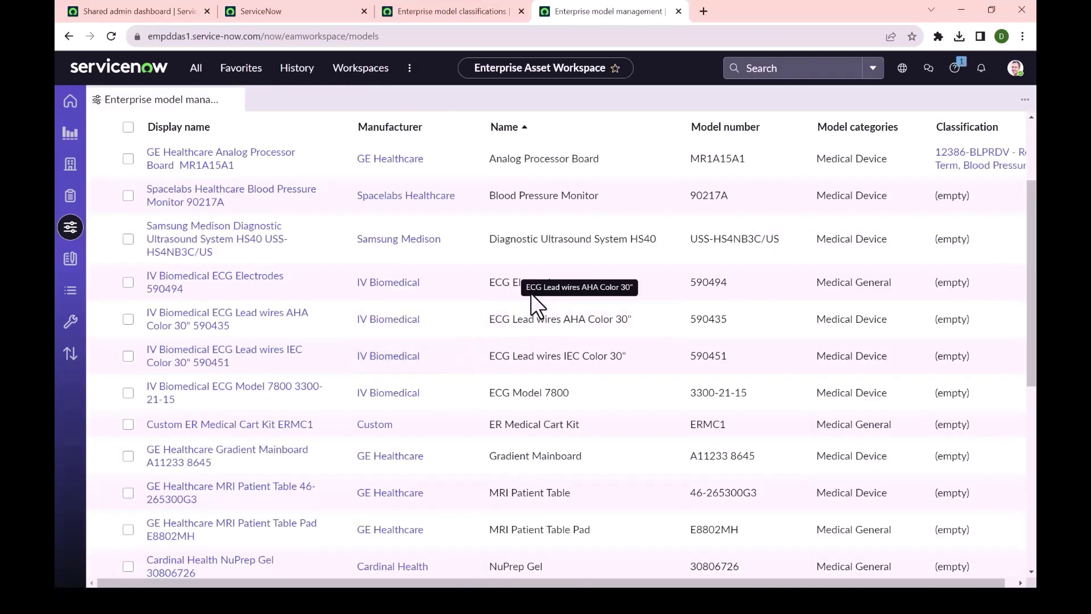
- Open a blank enterprise model classification form and review the selectable sources, leaving Source empty
{"action": "scroll", "coordinate": [515, 250], "scroll_direction": "up", "scroll_amount": 3}
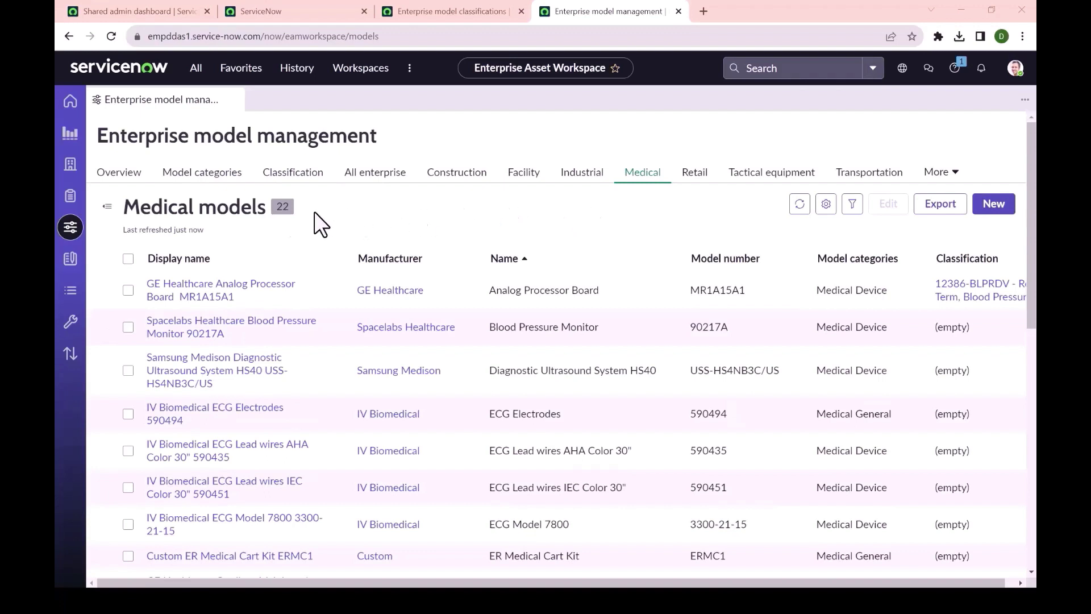
{"action": "left_click", "coordinate": [291, 175]}
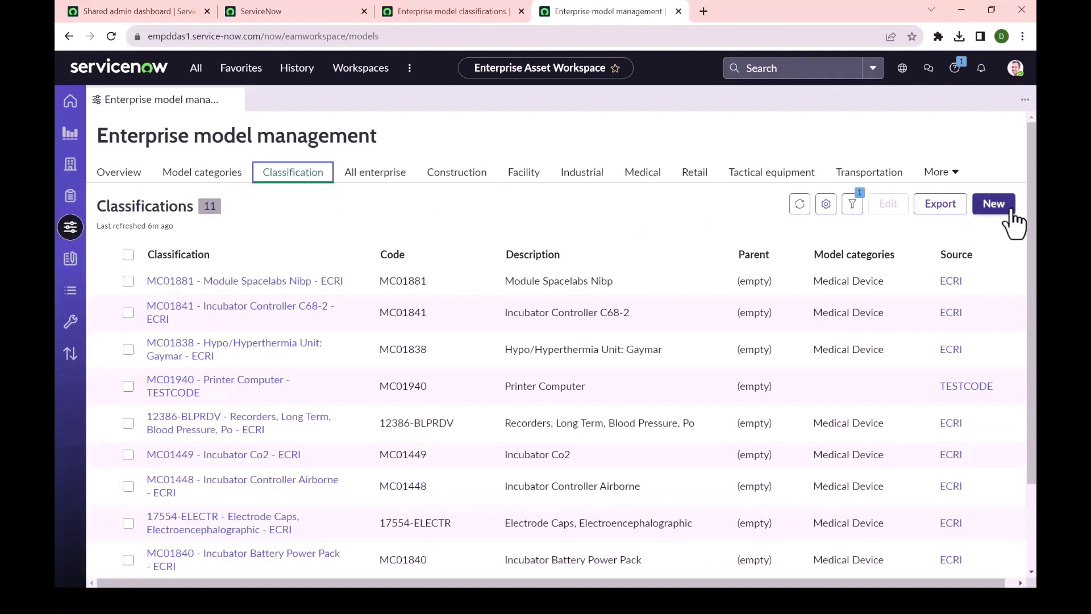
{"action": "left_click", "coordinate": [994, 204]}
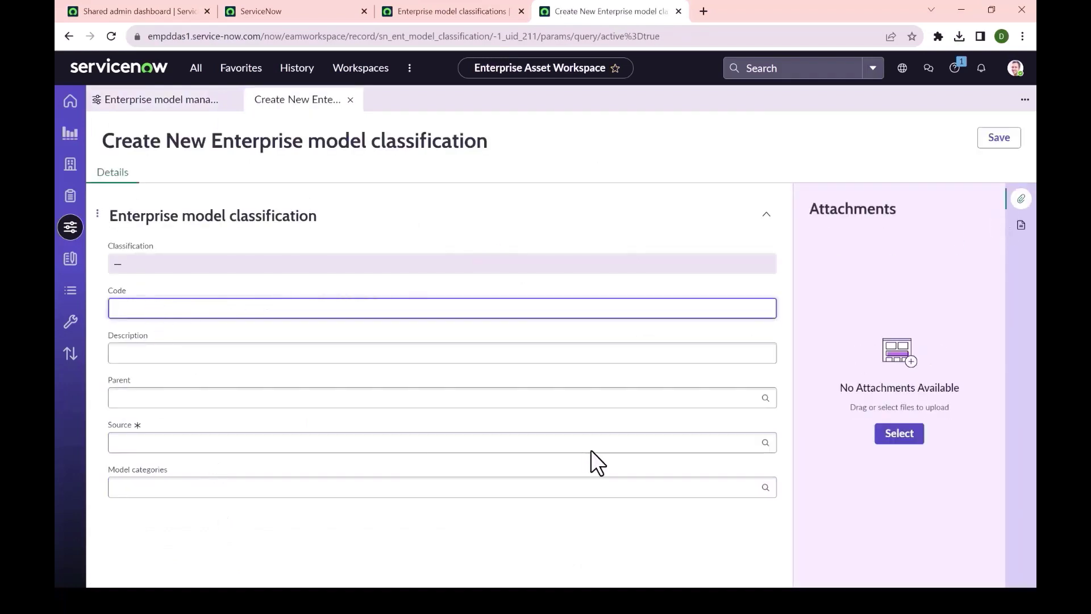
{"action": "left_click", "coordinate": [766, 443]}
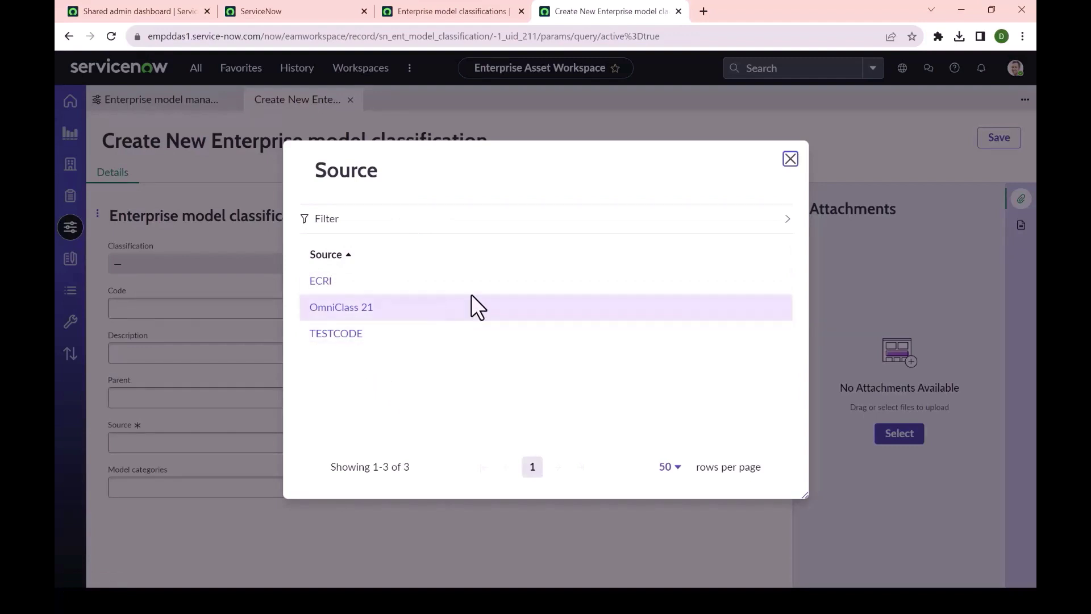
{"action": "left_click", "coordinate": [790, 159]}
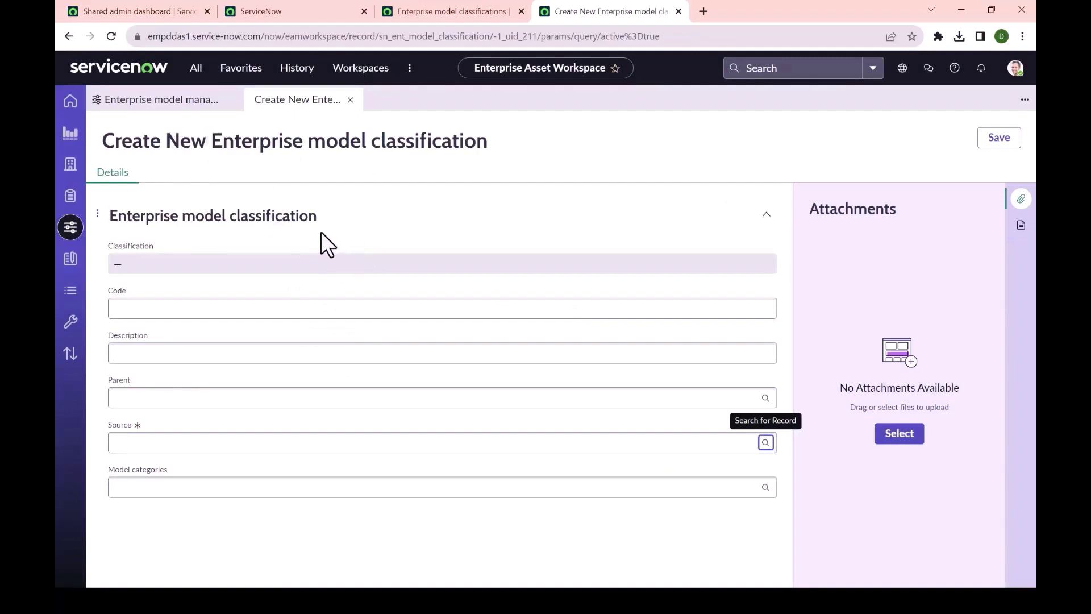
- Start a new classification source in the Create sources list, named Transportation with the description "For transporation models"
{"action": "left_click", "coordinate": [71, 292]}
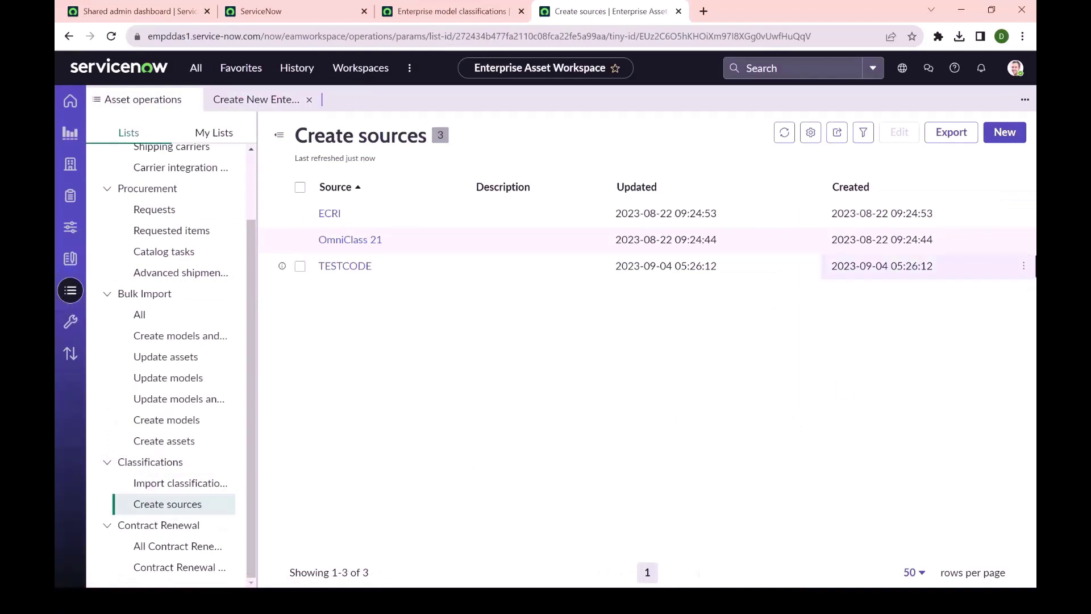
{"action": "left_click", "coordinate": [1007, 134]}
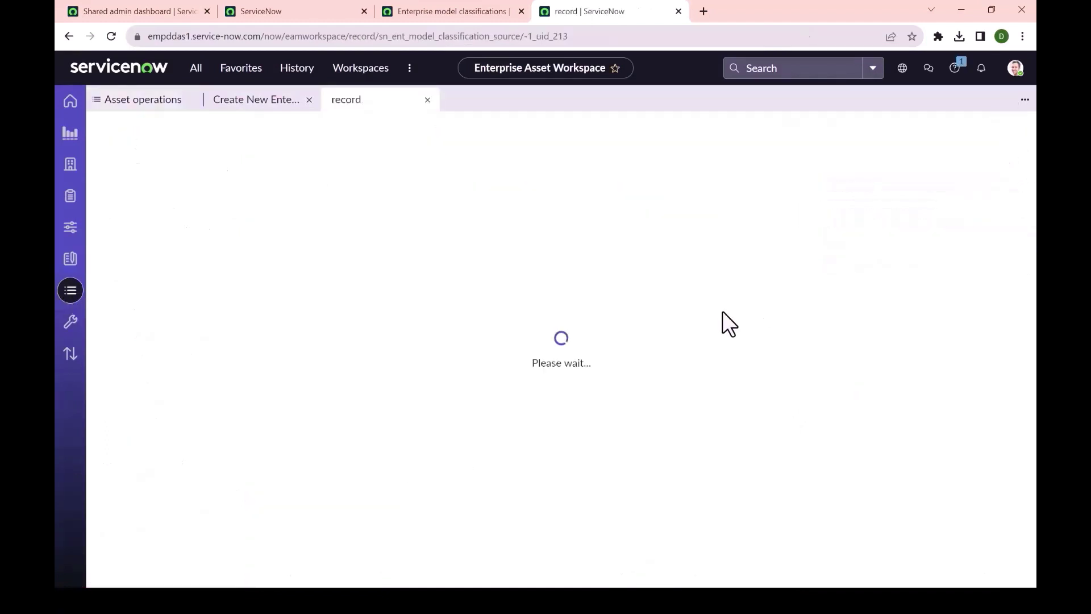
{"action": "type", "text": "Transportation"}
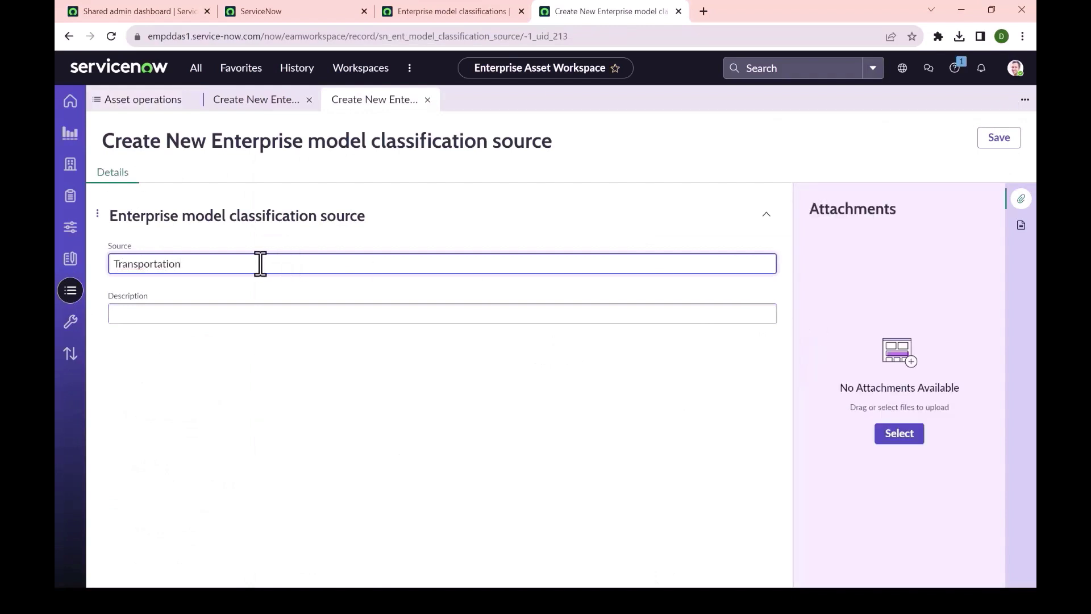
{"action": "left_click", "coordinate": [250, 315]}
{"action": "type", "text": "For transporation models"}
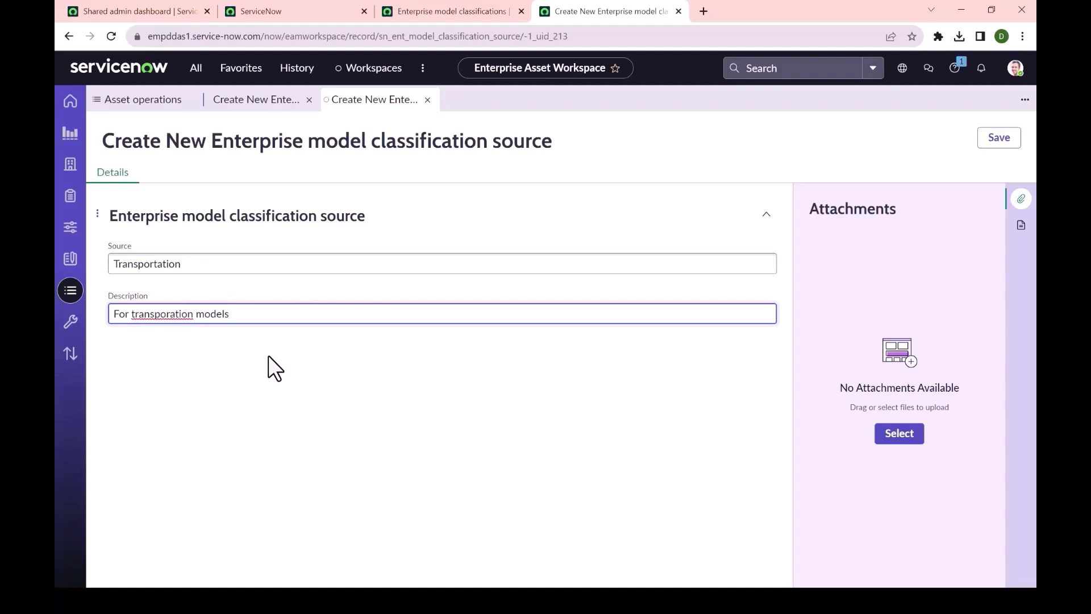
- Correct the misspelled word in the source's description to "transportation", save the source and return to the sources list
{"action": "right_click", "coordinate": [173, 316]}
{"action": "left_click", "coordinate": [184, 328]}
{"action": "key", "text": "ctrl+z"}
{"action": "right_click", "coordinate": [174, 316]}
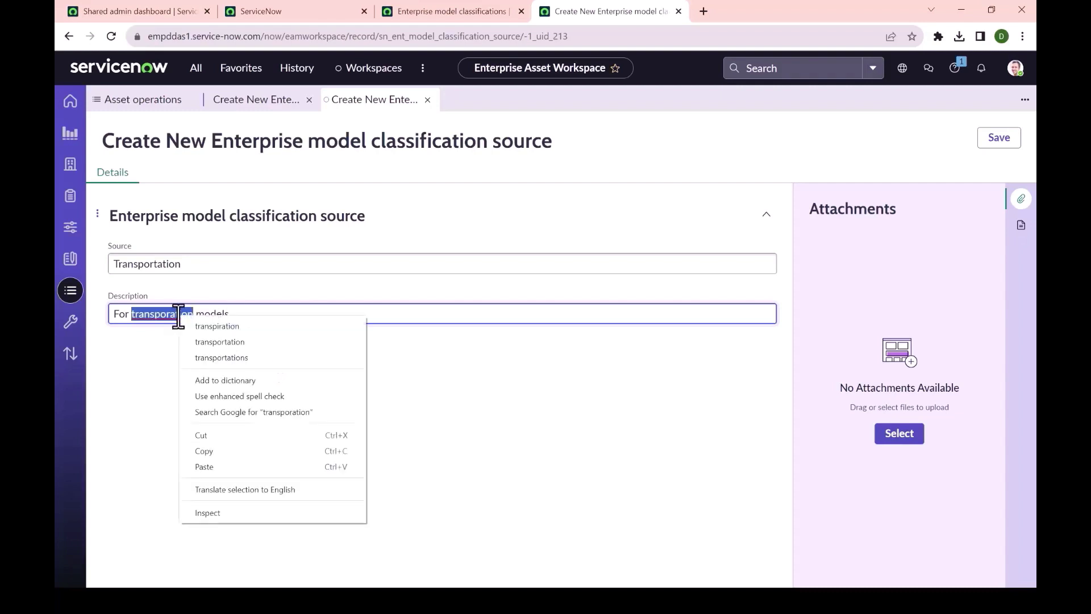
{"action": "left_click", "coordinate": [210, 341]}
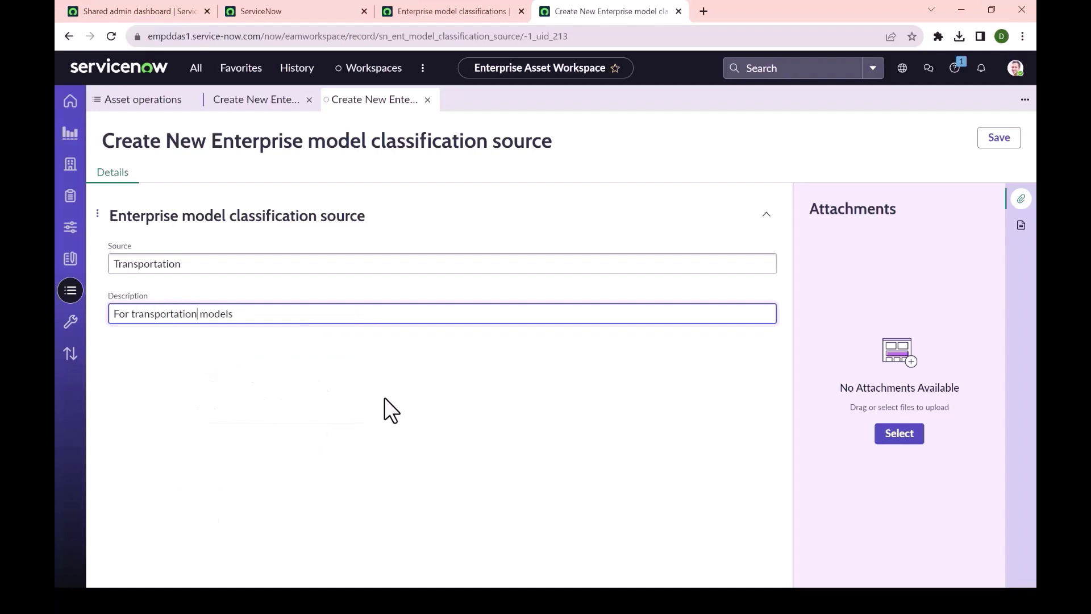
{"action": "left_click", "coordinate": [997, 142]}
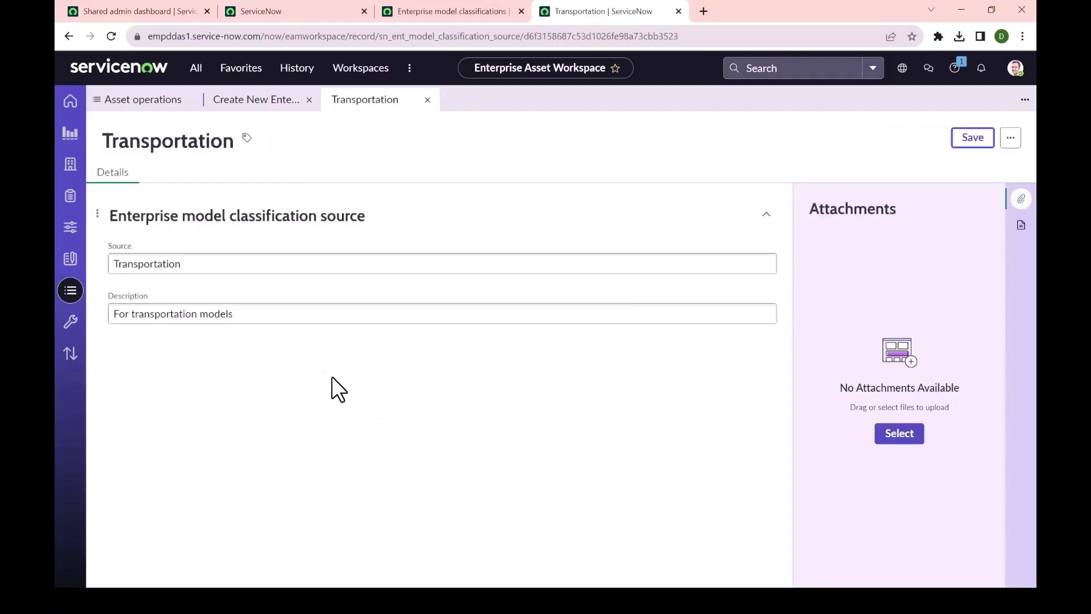
{"action": "left_click", "coordinate": [73, 292]}
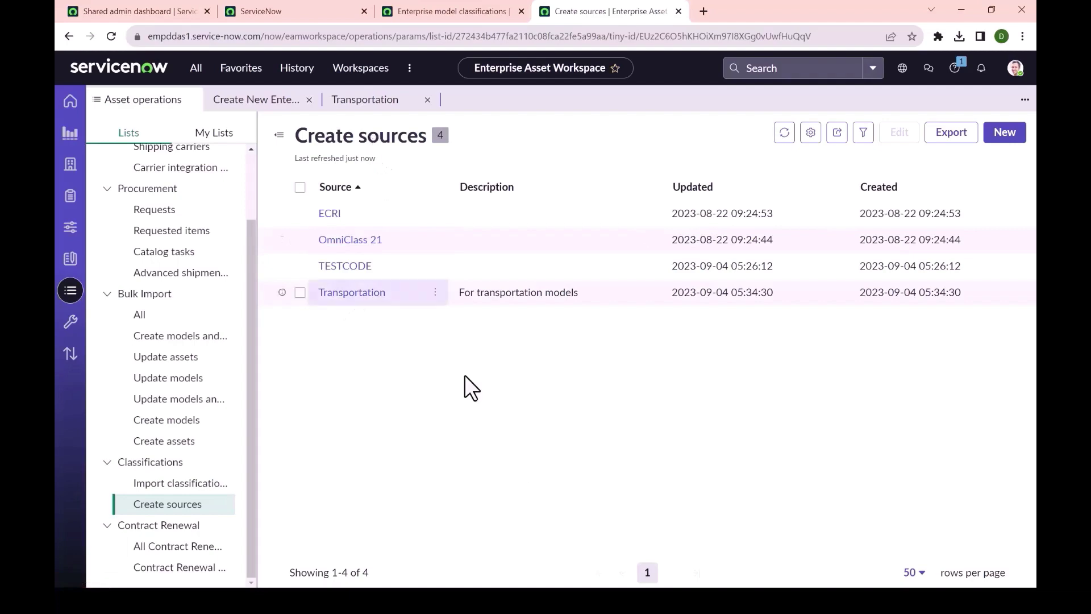
- Start a new model classification with code SAMPLECODE128, description "For Transportation models" and source Transportation
{"action": "left_click", "coordinate": [71, 230]}
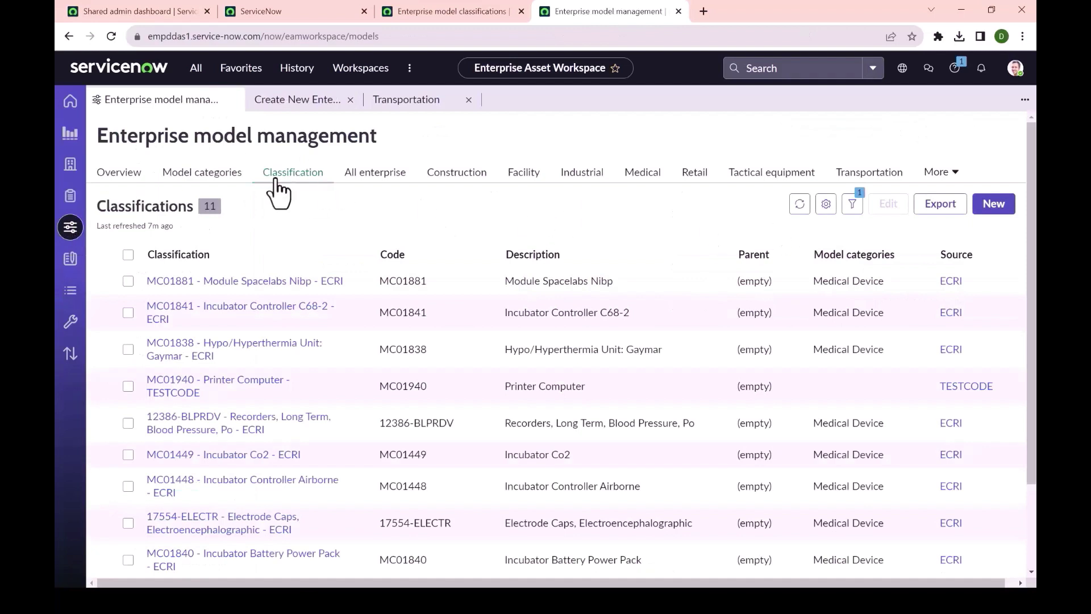
{"action": "left_click", "coordinate": [994, 205]}
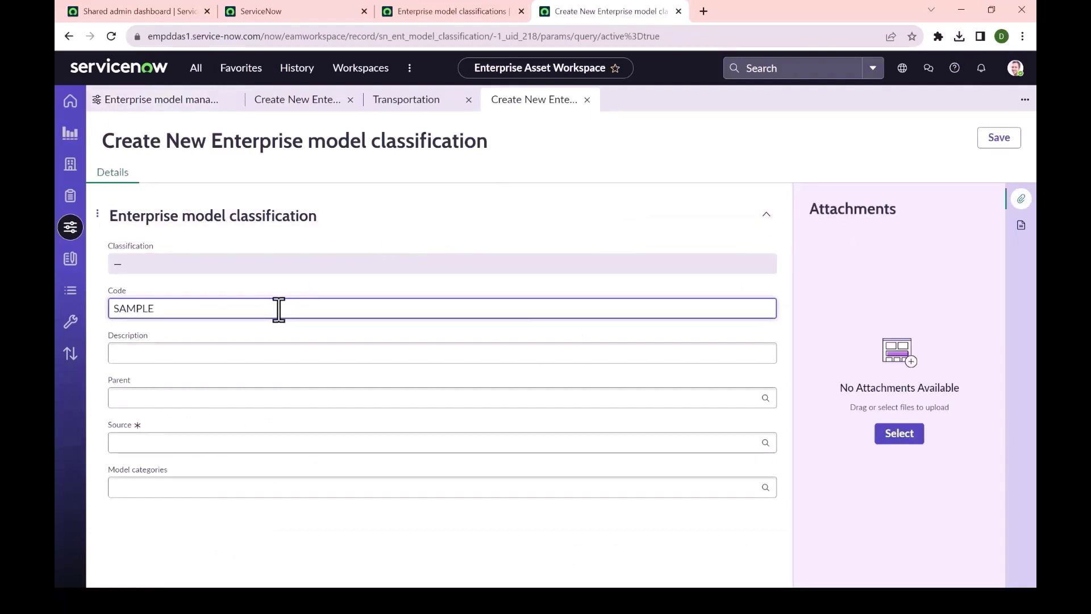
{"action": "key", "text": "Tab"}
{"action": "type", "text": "For Transportation models"}
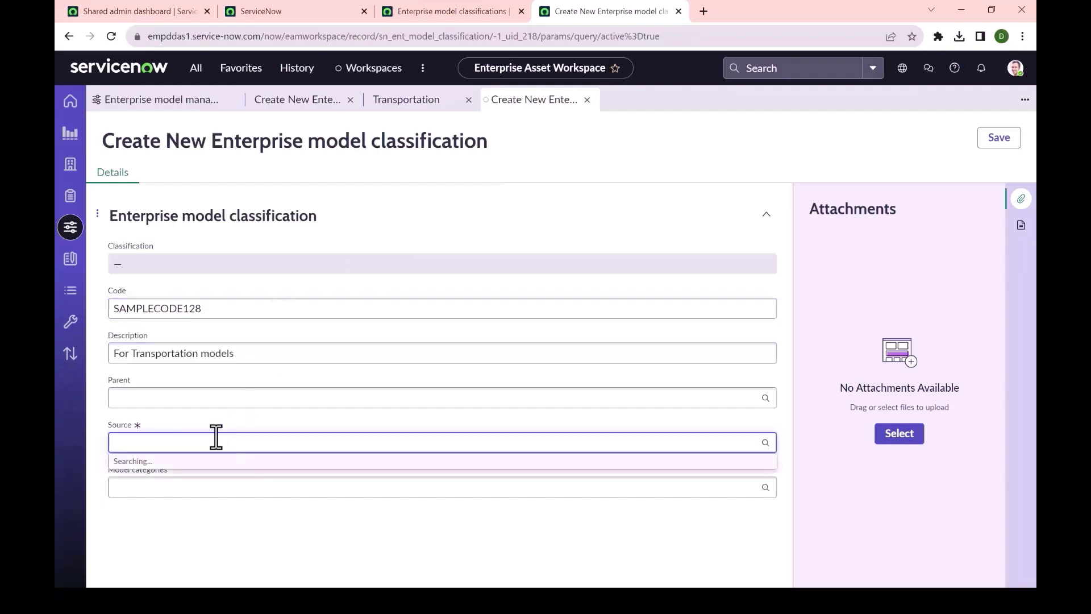
{"action": "left_click", "coordinate": [215, 442]}
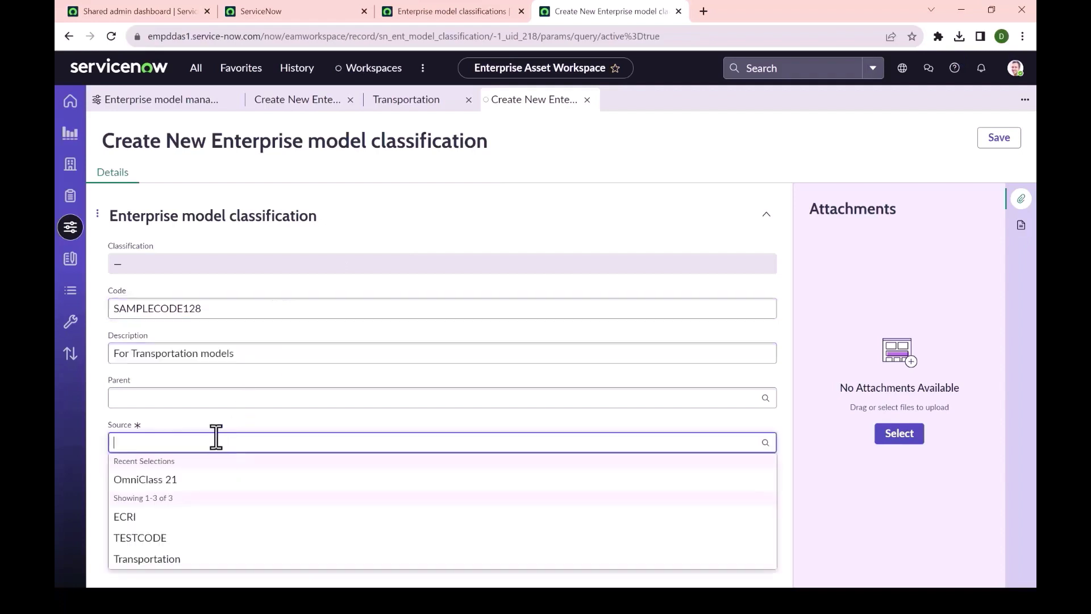
{"action": "left_click", "coordinate": [180, 561]}
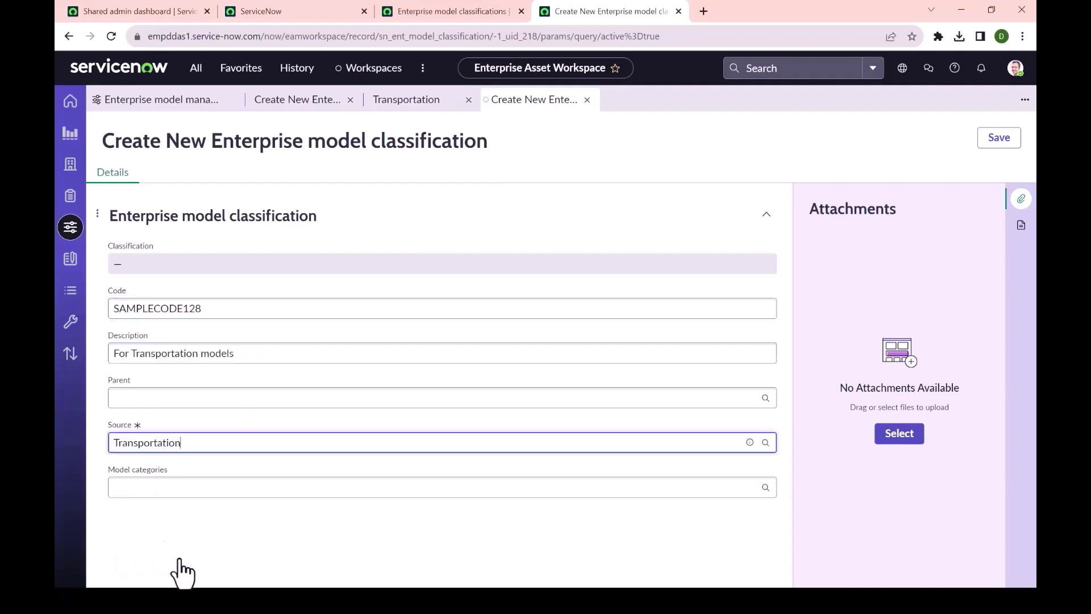
- Assign the Transportation and Transportation General model categories to SAMPLECODE128, save it and return to the Classifications list
{"action": "left_click", "coordinate": [275, 491]}
{"action": "type", "text": "transpor"}
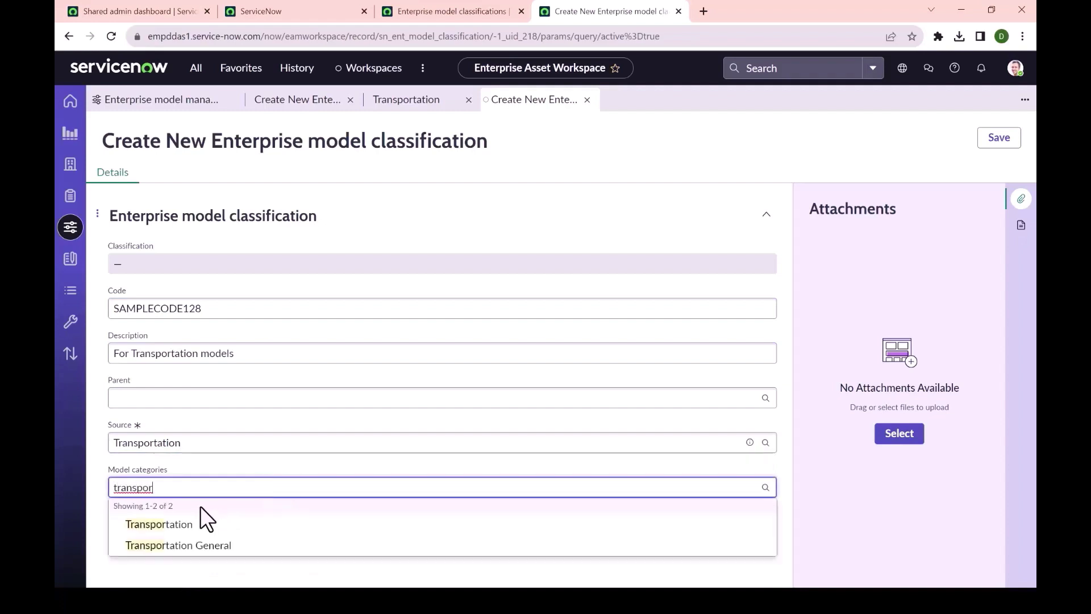
{"action": "left_click", "coordinate": [178, 524]}
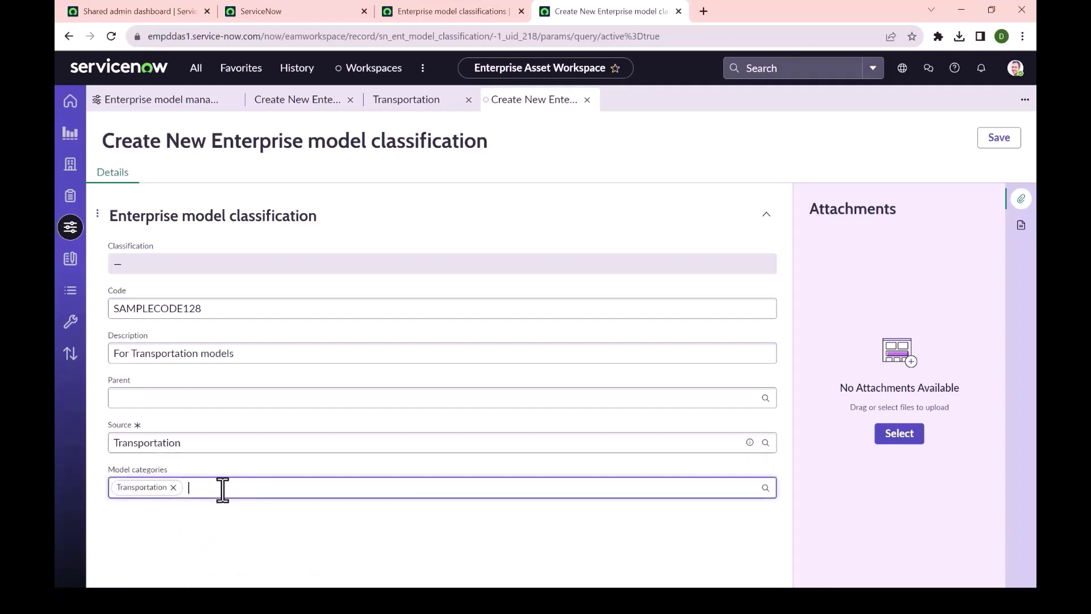
{"action": "type", "text": "tion Tr"}
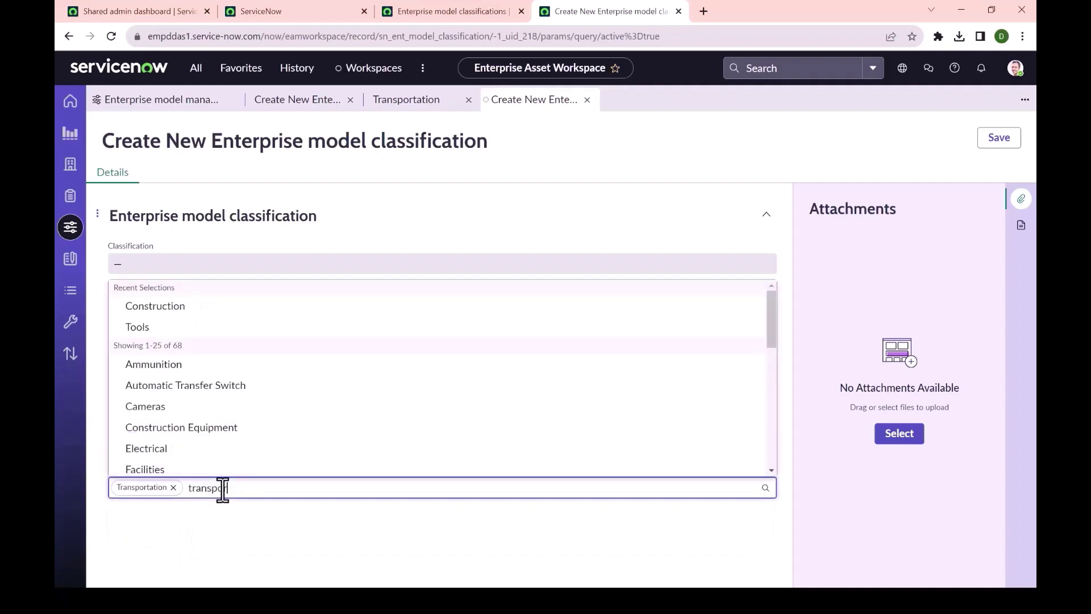
{"action": "type", "text": "anspor"}
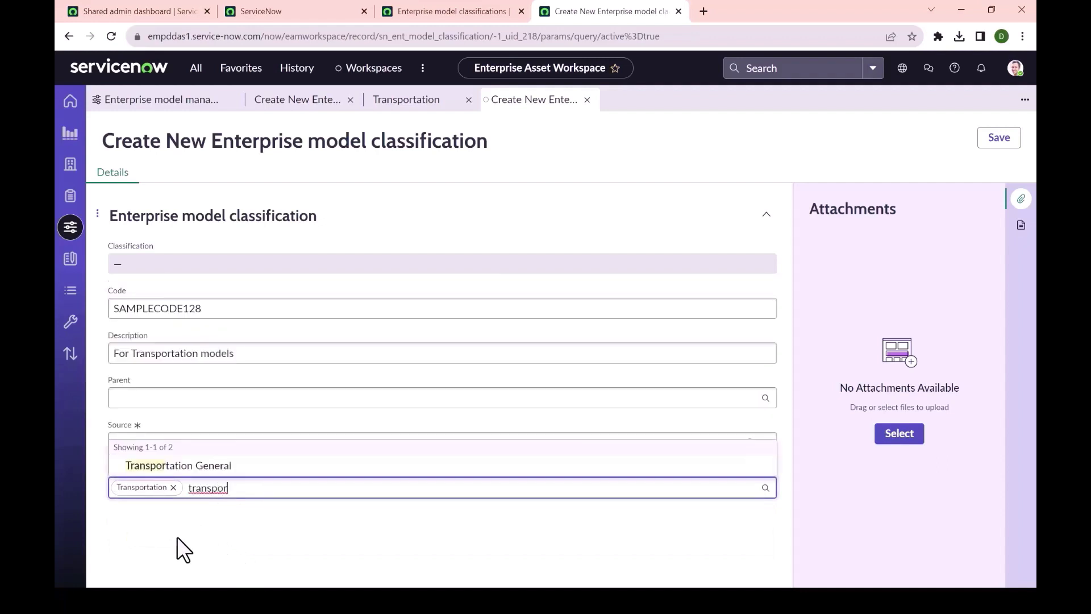
{"action": "left_click", "coordinate": [193, 469]}
{"action": "left_click", "coordinate": [996, 145]}
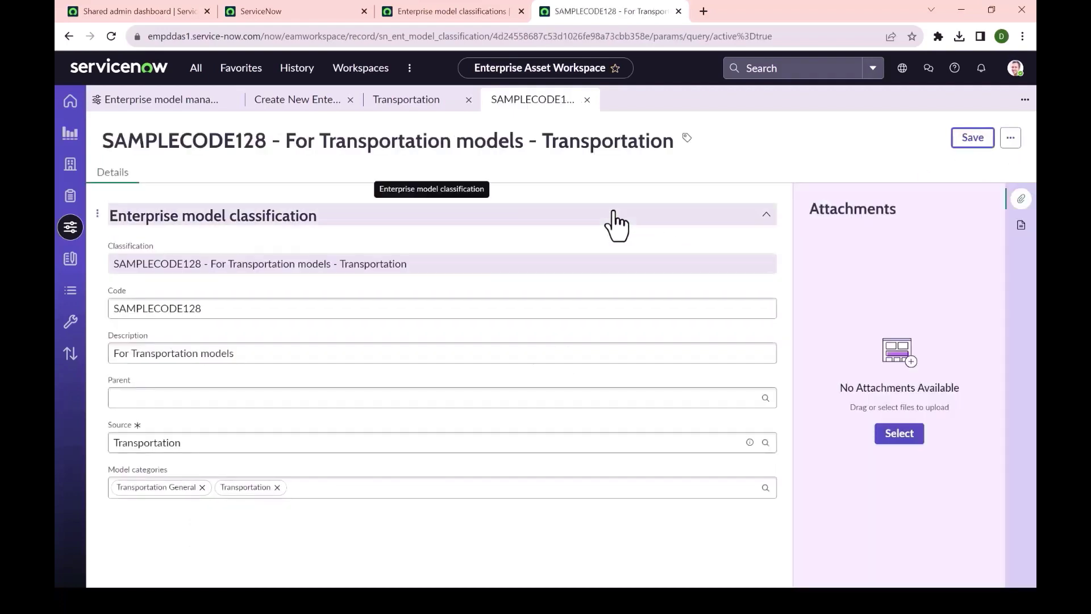
{"action": "left_click", "coordinate": [79, 233]}
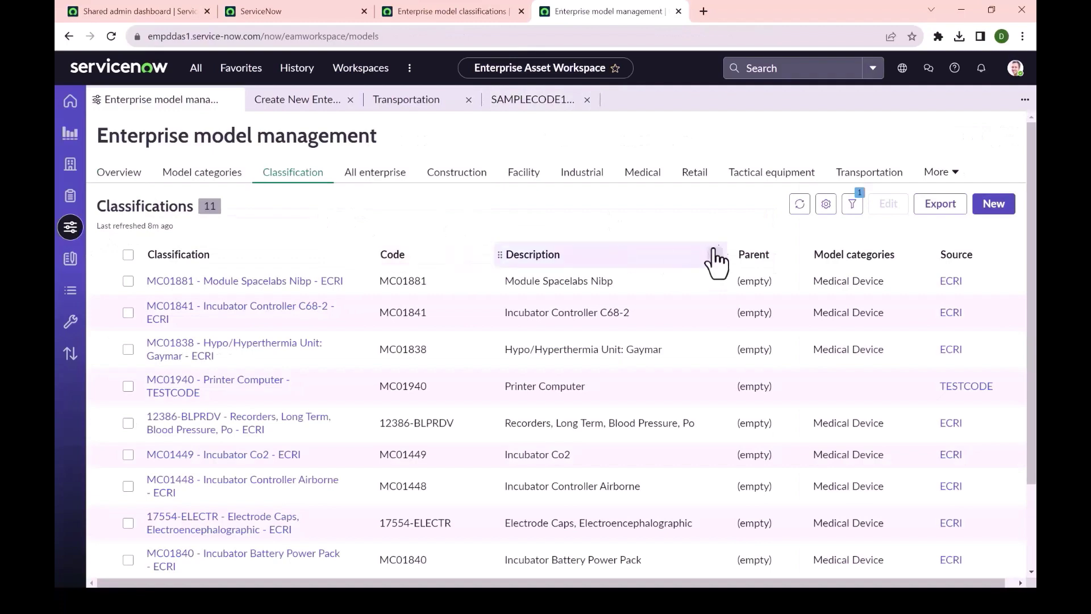
- Refresh the Classifications list and check the SAMPLECODE128 entry with its model categories and source
{"action": "scroll", "coordinate": [653, 296], "scroll_direction": "down", "scroll_amount": 2}
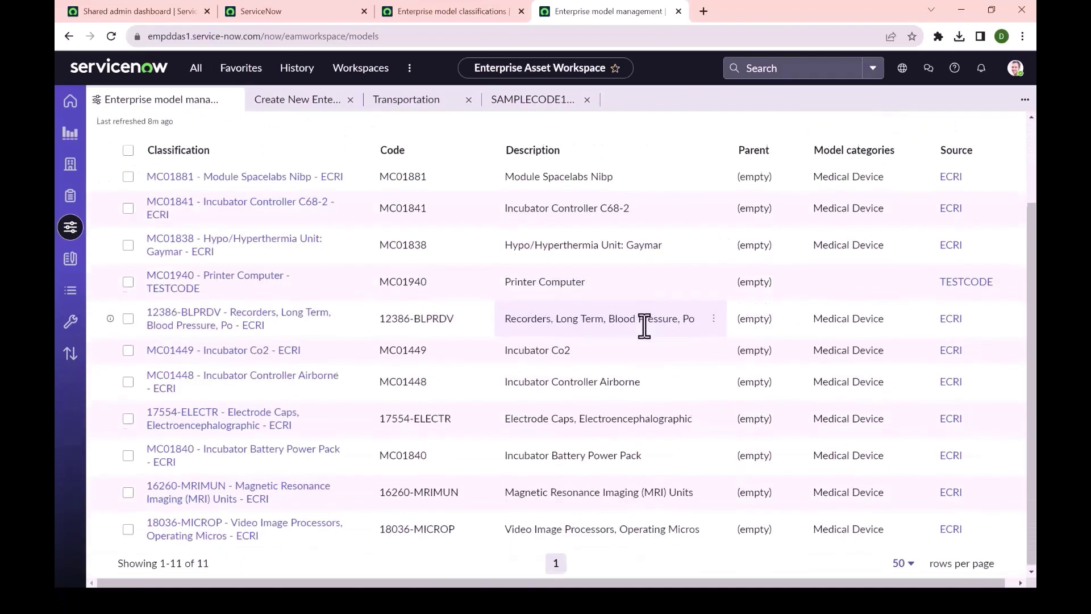
{"action": "scroll", "coordinate": [739, 483], "scroll_direction": "up", "scroll_amount": 1}
{"action": "scroll", "coordinate": [881, 426], "scroll_direction": "up", "scroll_amount": 1}
{"action": "scroll", "coordinate": [961, 421], "scroll_direction": "down", "scroll_amount": 2}
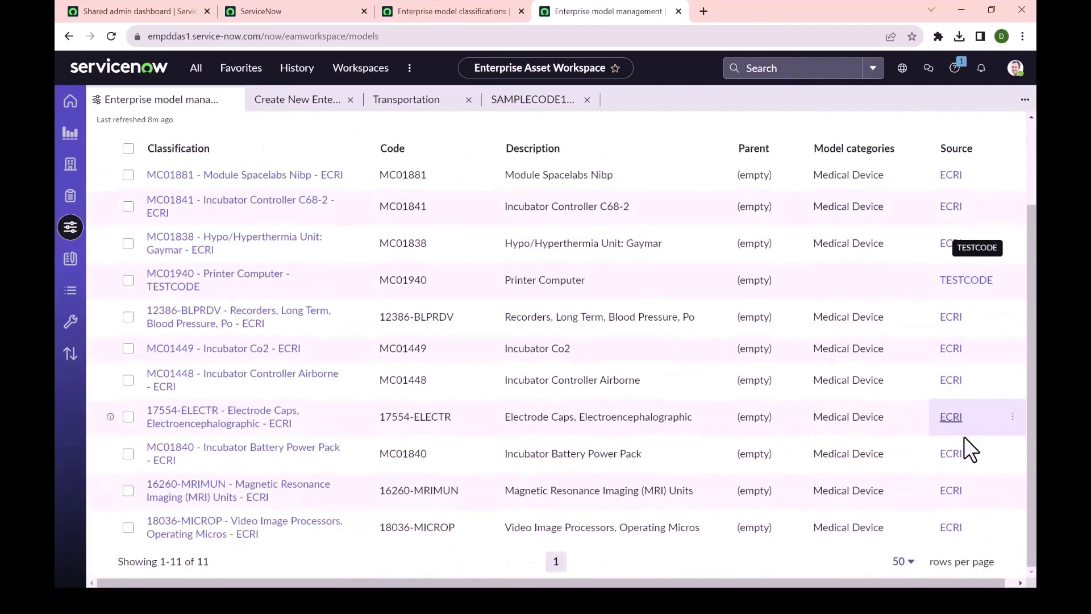
{"action": "scroll", "coordinate": [920, 517], "scroll_direction": "up", "scroll_amount": 1}
{"action": "scroll", "coordinate": [910, 397], "scroll_direction": "up", "scroll_amount": 1}
{"action": "left_click", "coordinate": [800, 203]}
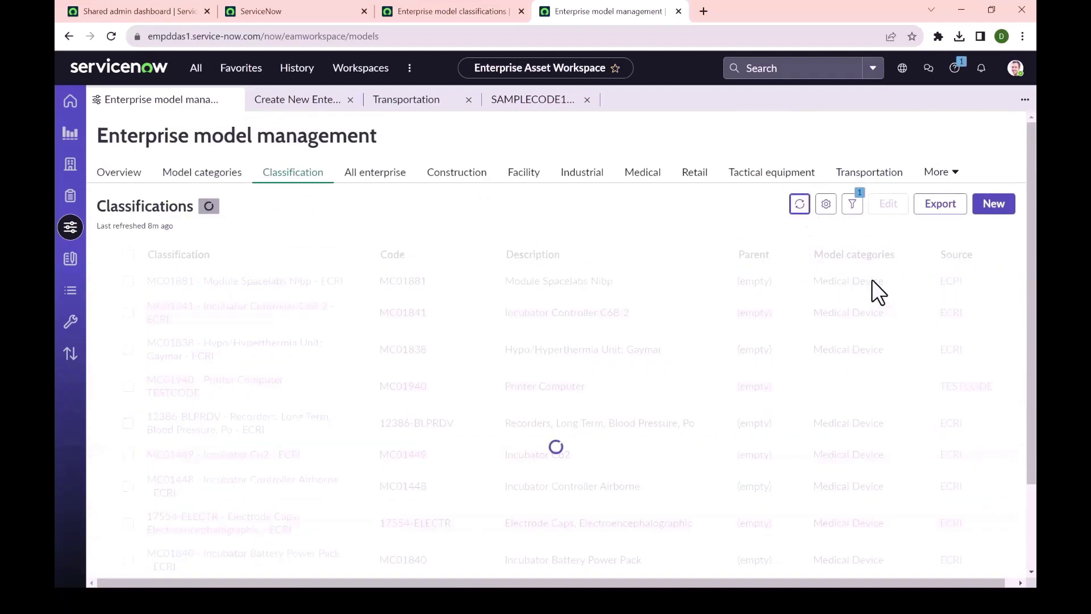
{"action": "scroll", "coordinate": [885, 307], "scroll_direction": "down", "scroll_amount": 2}
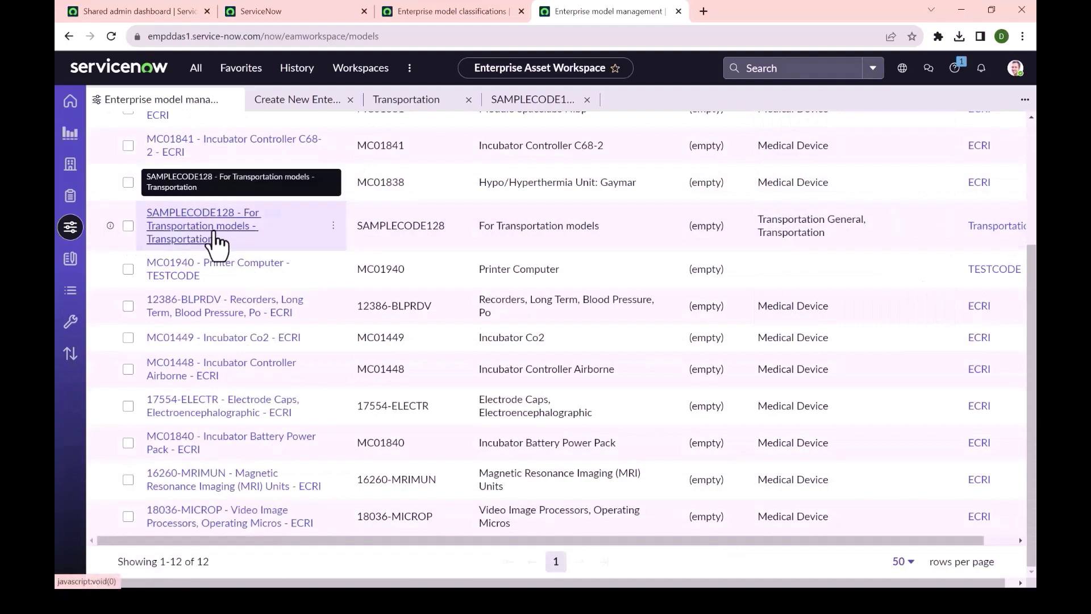
{"action": "scroll", "coordinate": [402, 314], "scroll_direction": "up", "scroll_amount": 1}
{"action": "scroll", "coordinate": [402, 312], "scroll_direction": "up", "scroll_amount": 1}
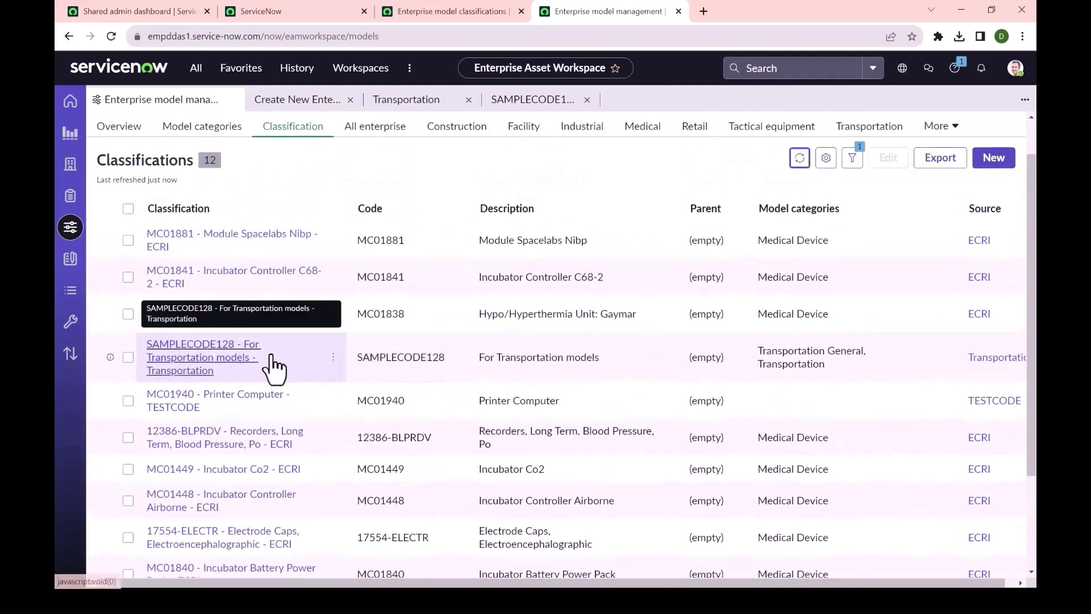
{"action": "scroll", "coordinate": [435, 271], "scroll_direction": "up", "scroll_amount": 1}
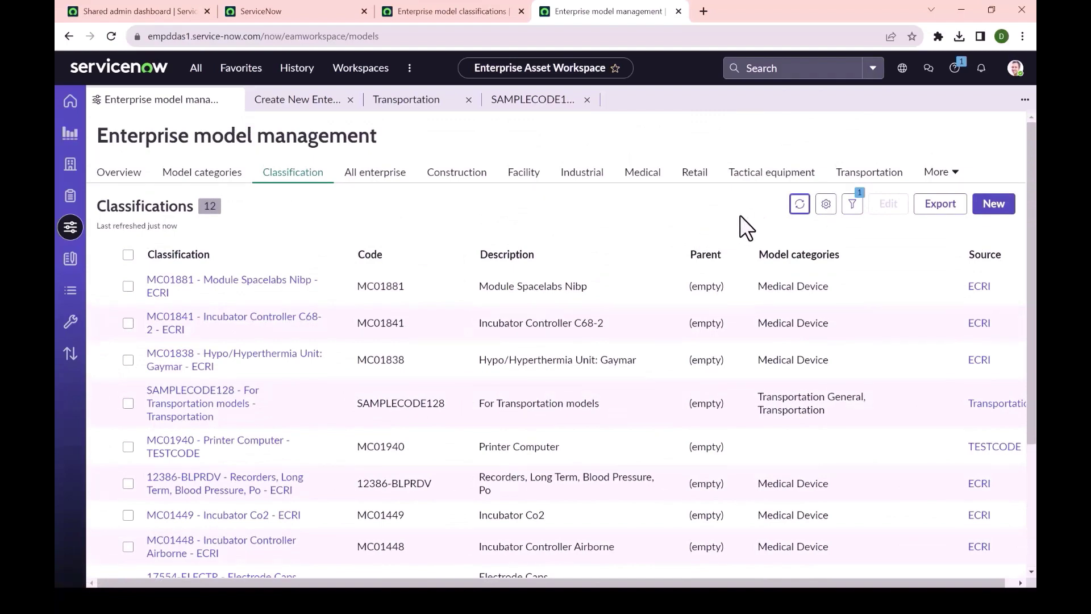
- Assign the SAMPLECODE128 classification to the Toyota Camry LE 2022 transportation model and save the model
{"action": "left_click", "coordinate": [852, 182]}
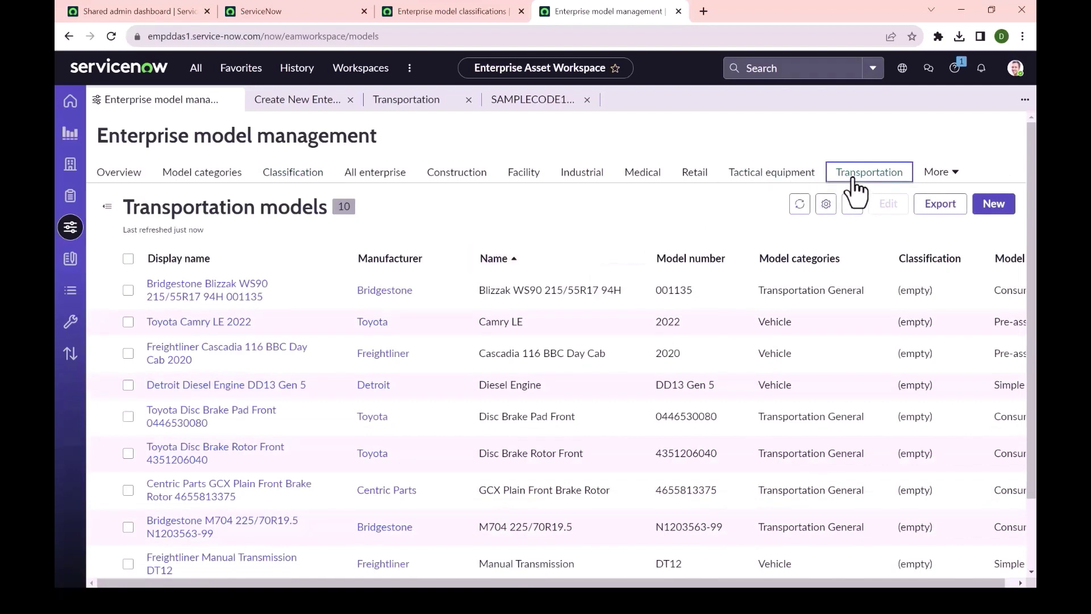
{"action": "left_click", "coordinate": [219, 321]}
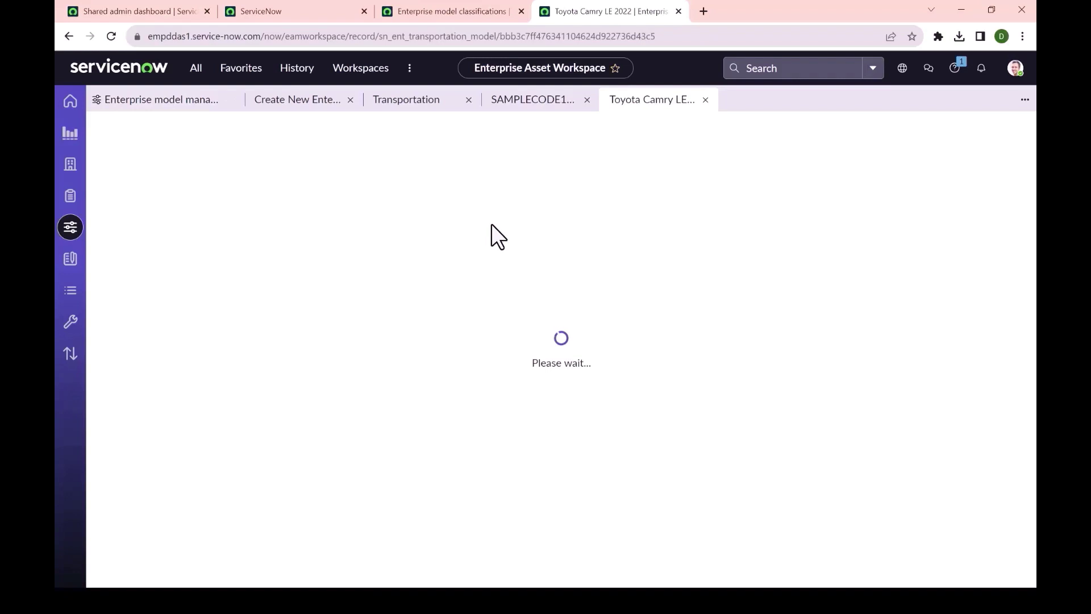
{"action": "scroll", "coordinate": [439, 314], "scroll_direction": "down", "scroll_amount": 15}
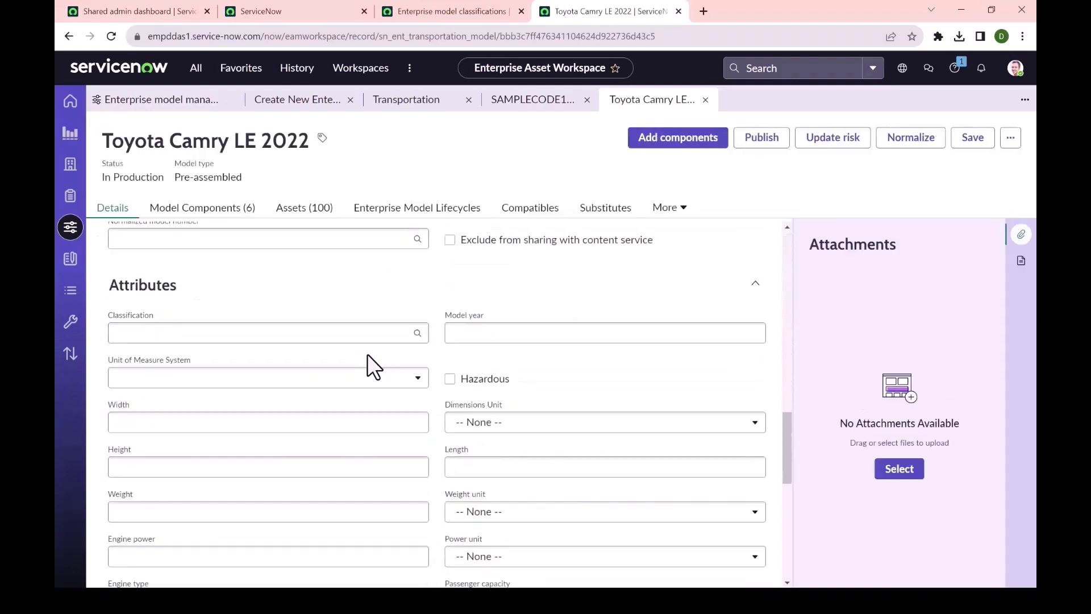
{"action": "left_click", "coordinate": [417, 335]}
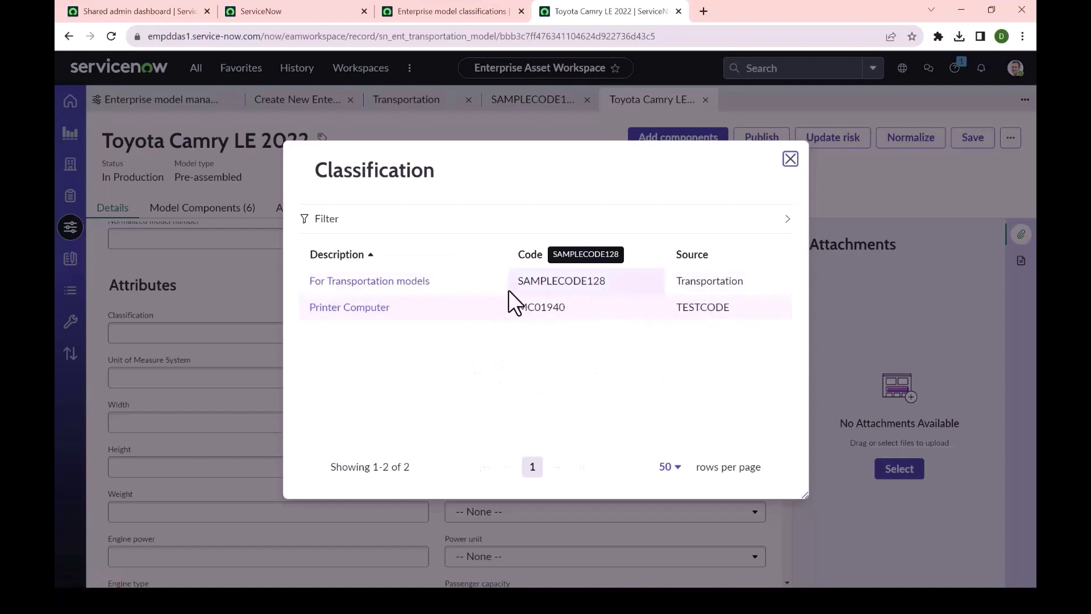
{"action": "left_click", "coordinate": [418, 281]}
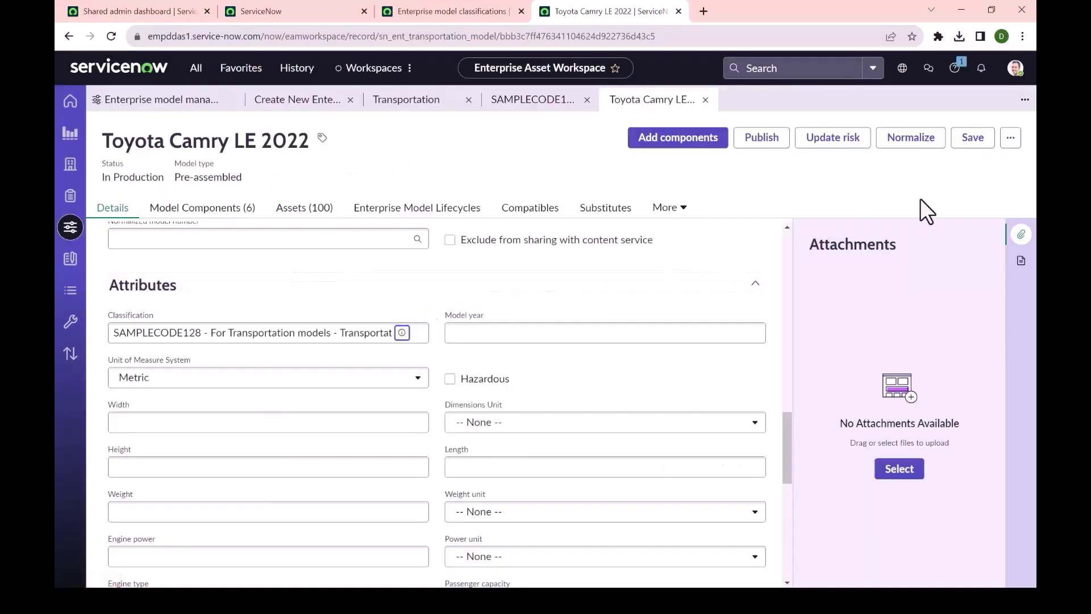
{"action": "left_click", "coordinate": [972, 139]}
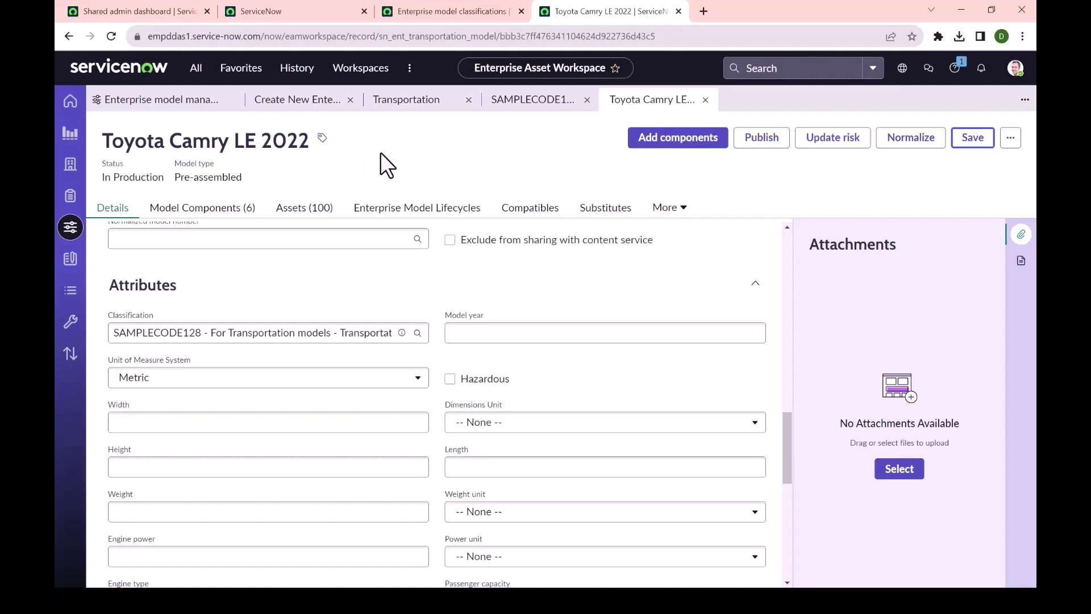
- Go to the Enterprise asset overview and view the classifications available in its Classification filter
{"action": "left_click", "coordinate": [71, 103]}
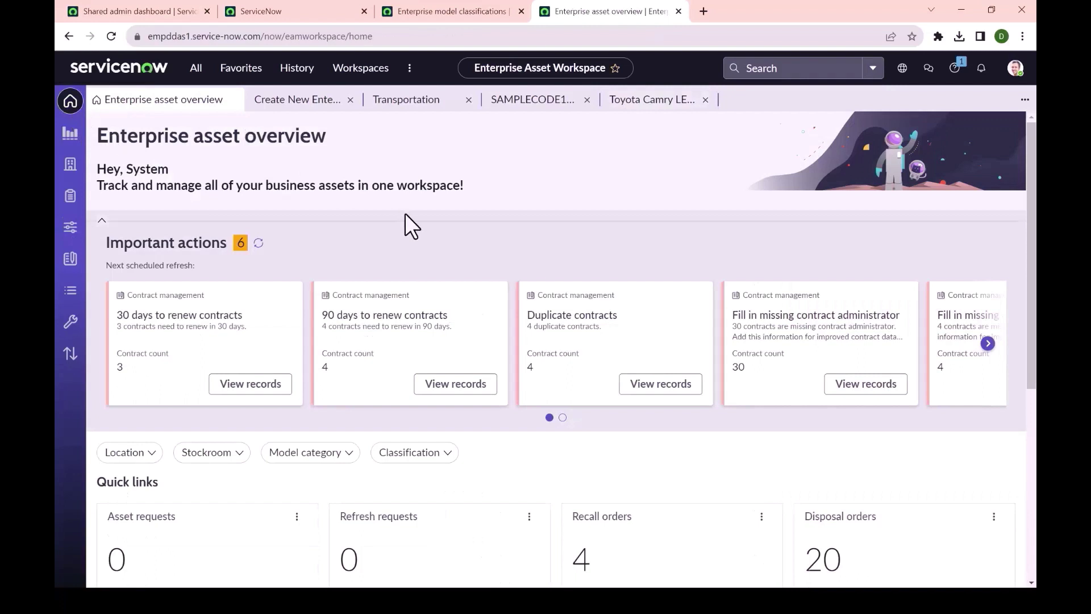
{"action": "scroll", "coordinate": [441, 287], "scroll_direction": "down", "scroll_amount": 1}
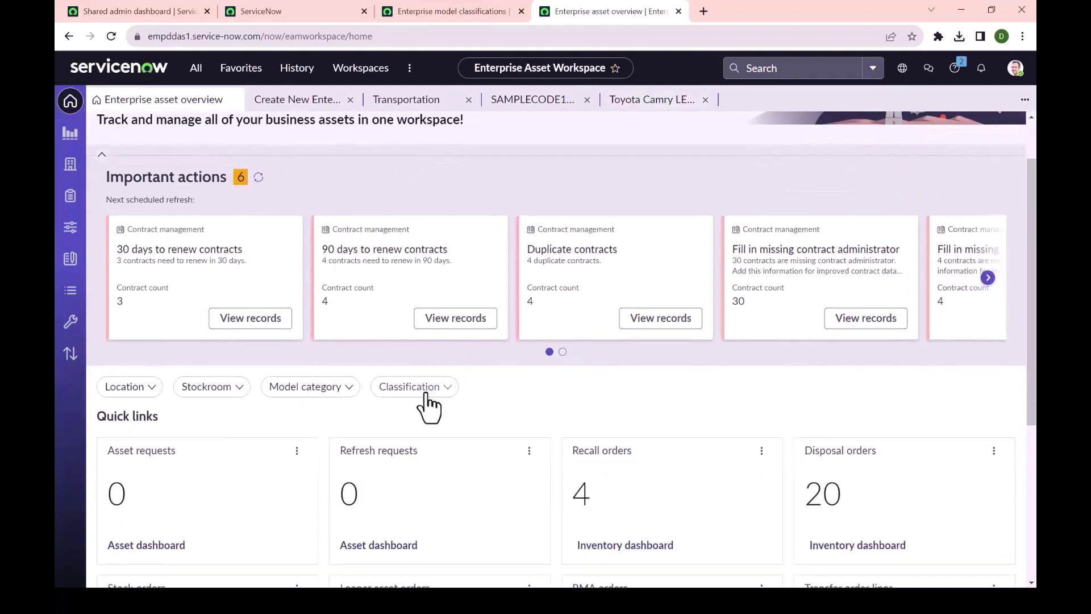
{"action": "left_click", "coordinate": [428, 398]}
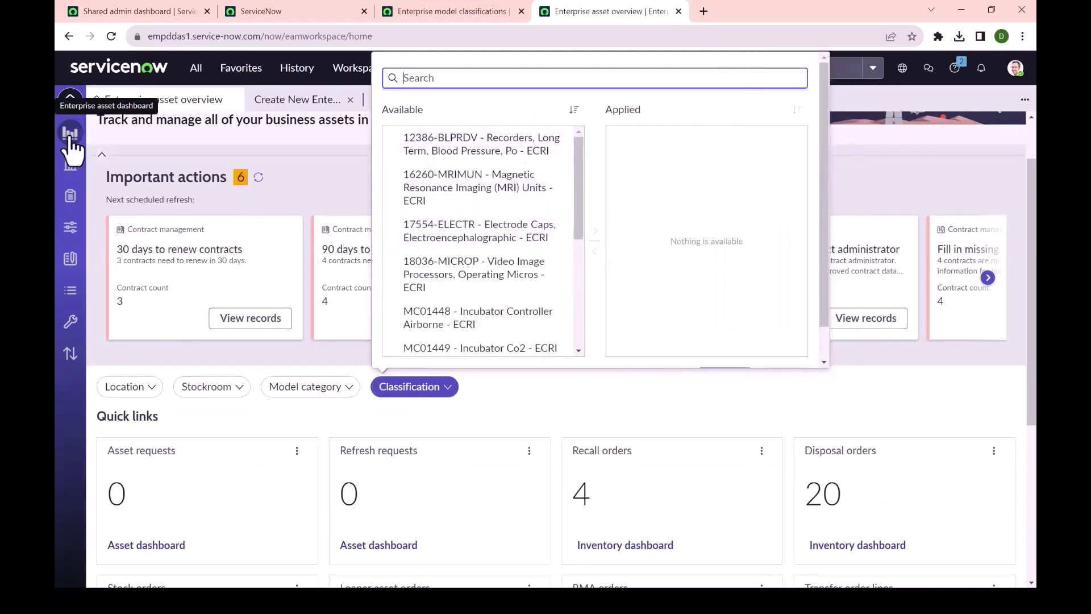
- Check the Classification filter on the Enterprise asset dashboard, reload the page and check the filter again
{"action": "left_click", "coordinate": [70, 136]}
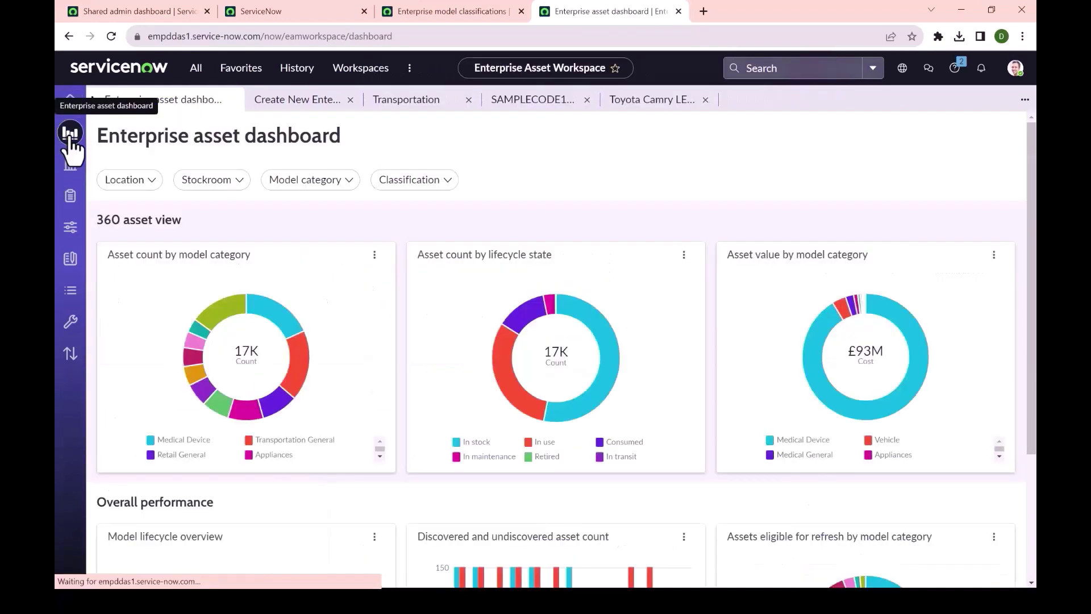
{"action": "left_click", "coordinate": [434, 181]}
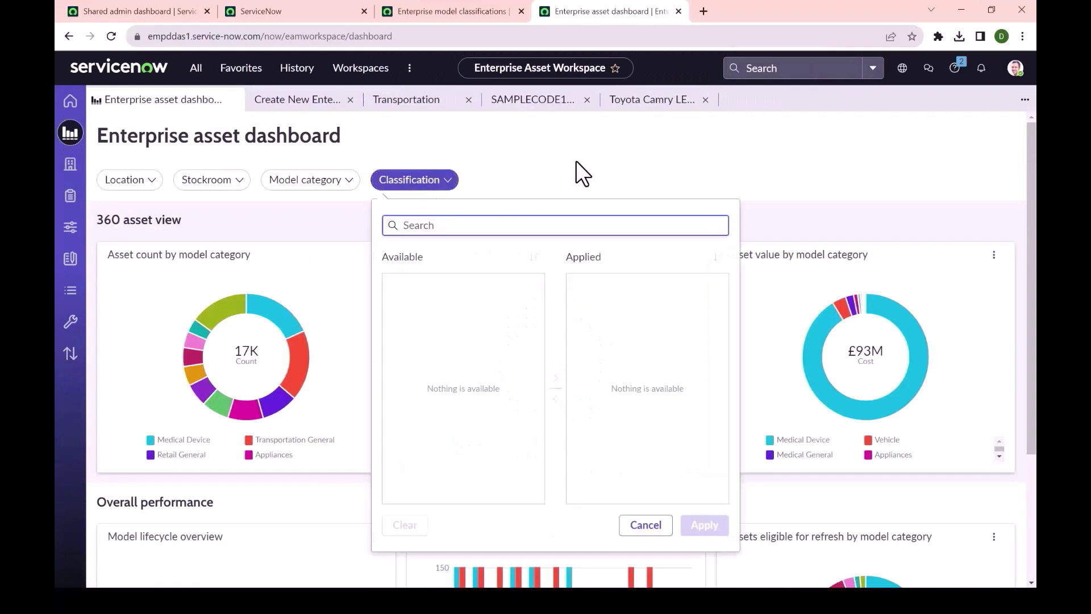
{"action": "left_click", "coordinate": [575, 161]}
{"action": "left_click", "coordinate": [449, 186]}
{"action": "left_click", "coordinate": [493, 182]}
{"action": "left_click", "coordinate": [112, 36]}
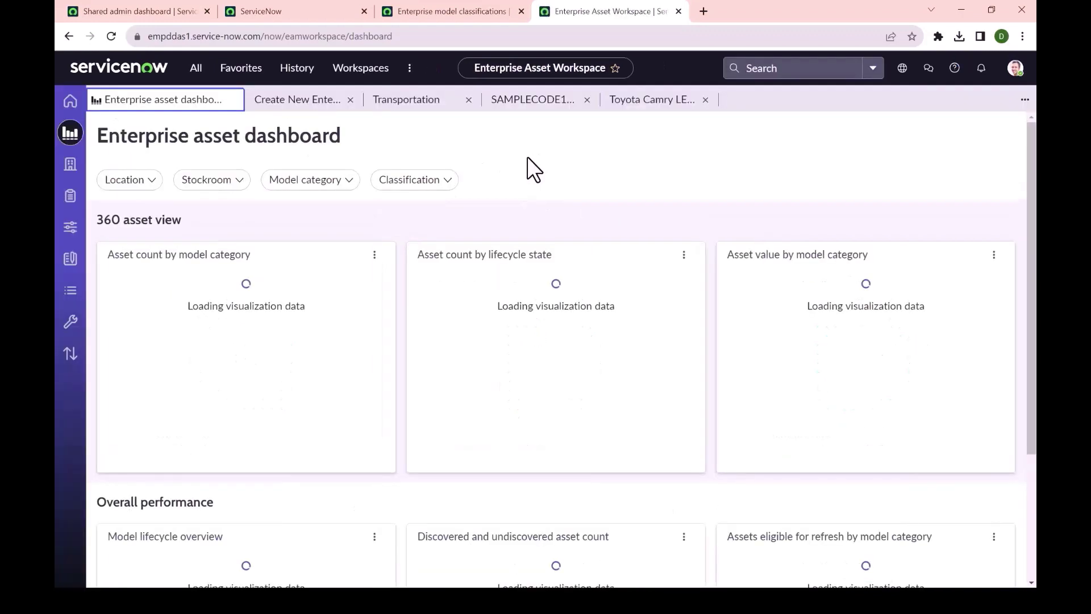
{"action": "left_click", "coordinate": [425, 183]}
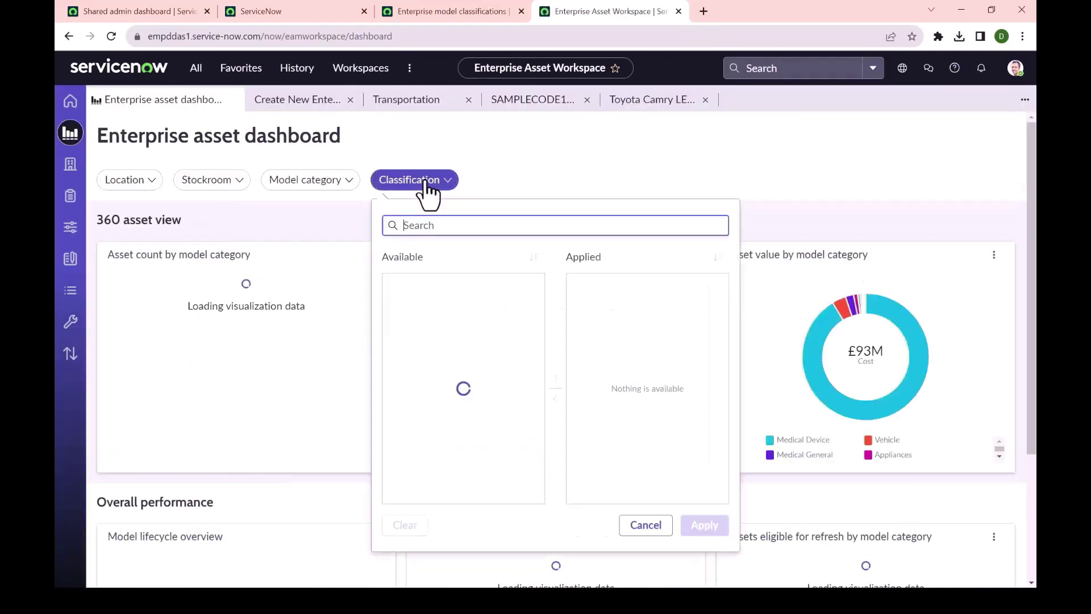
{"action": "left_click", "coordinate": [498, 159]}
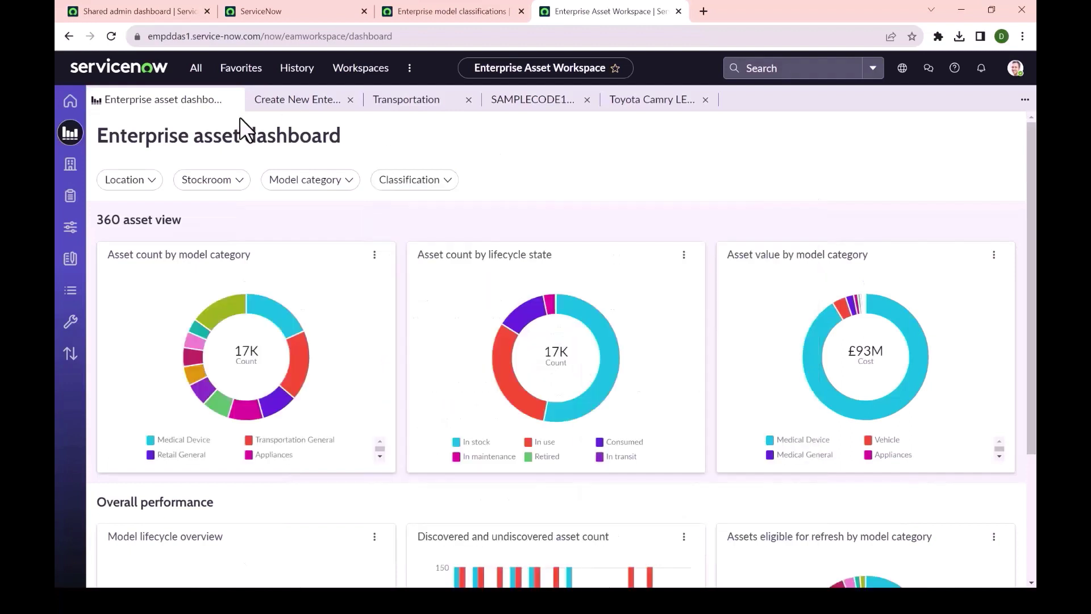
- View the Classification filter of the Model overview in Enterprise model management and close it without applying anything
{"action": "left_click", "coordinate": [71, 230]}
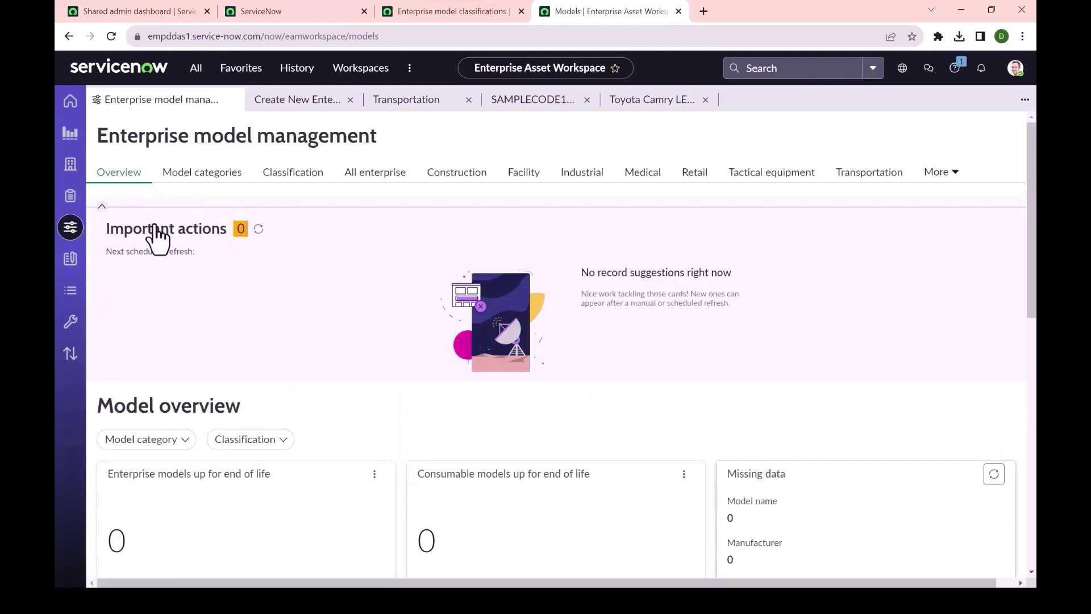
{"action": "scroll", "coordinate": [456, 419], "scroll_direction": "down", "scroll_amount": 5}
{"action": "left_click", "coordinate": [284, 178]}
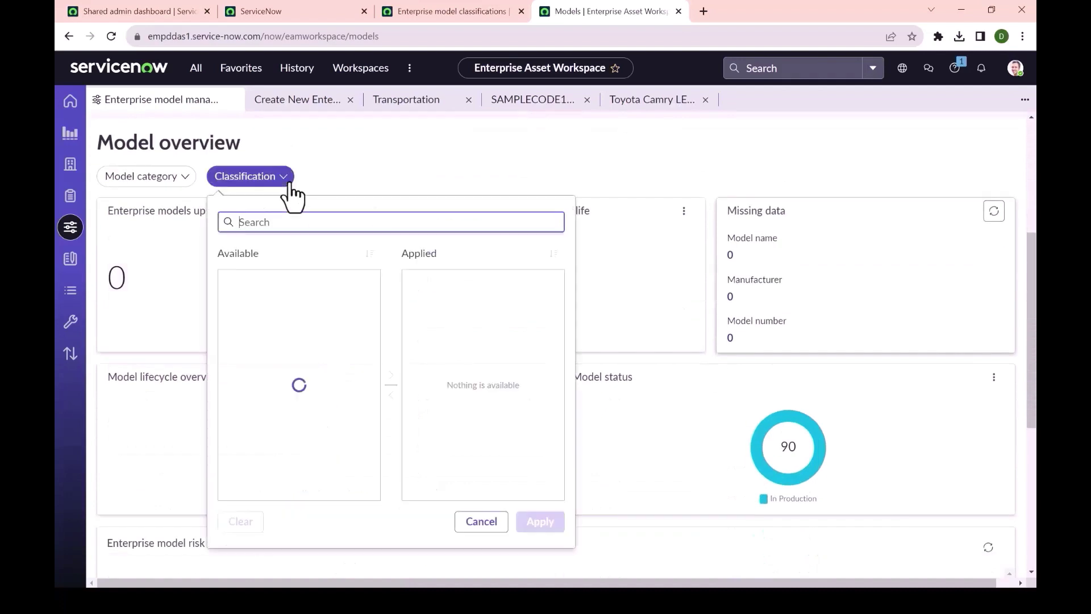
{"action": "left_click", "coordinate": [441, 162]}
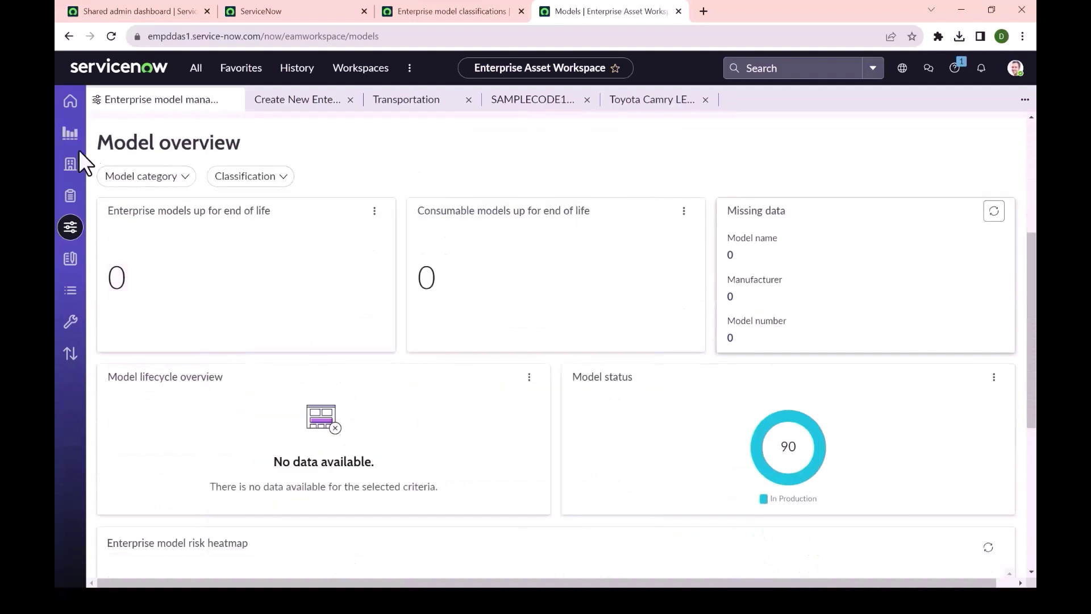
- Filter the Enterprise asset dashboard by all available classifications, including SAMPLECODE128 and the ECRI and TESTCODE codes
{"action": "left_click", "coordinate": [70, 134]}
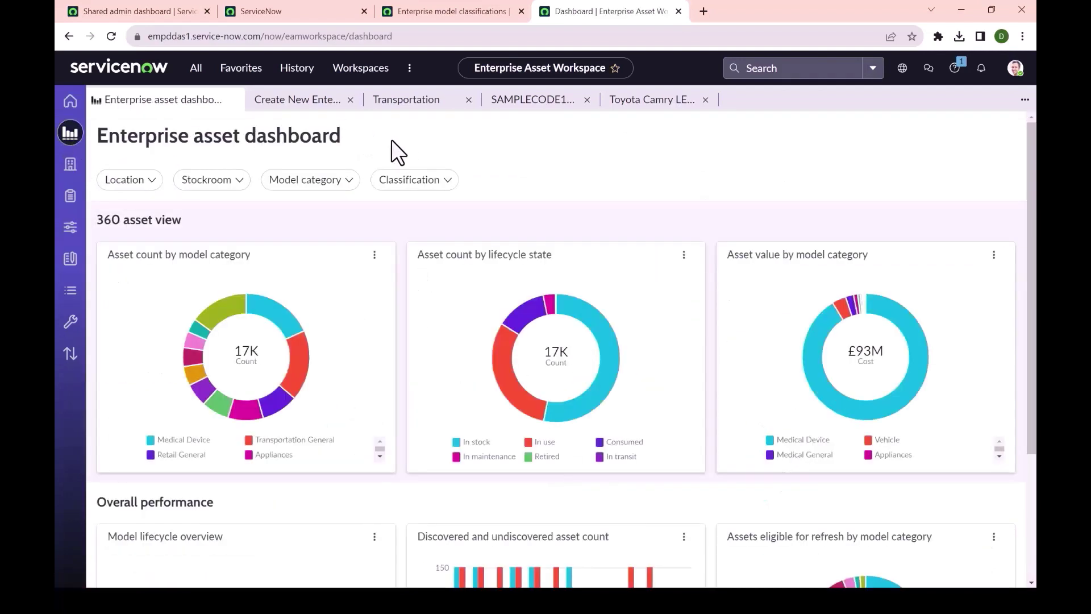
{"action": "left_click", "coordinate": [413, 180]}
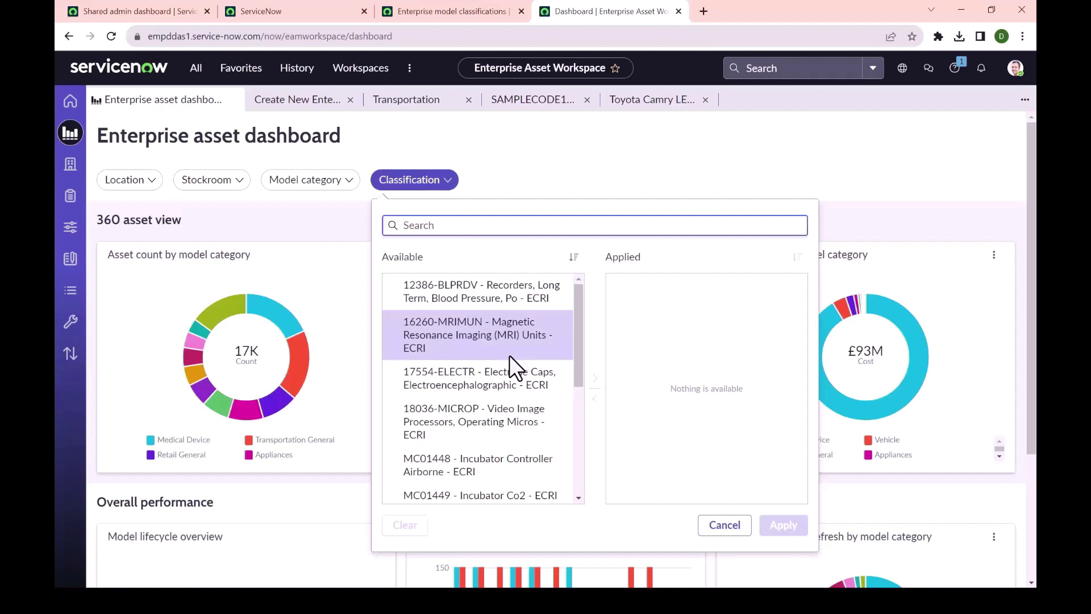
{"action": "scroll", "coordinate": [510, 356], "scroll_direction": "down", "scroll_amount": 2}
{"action": "scroll", "coordinate": [500, 382], "scroll_direction": "up", "scroll_amount": 2}
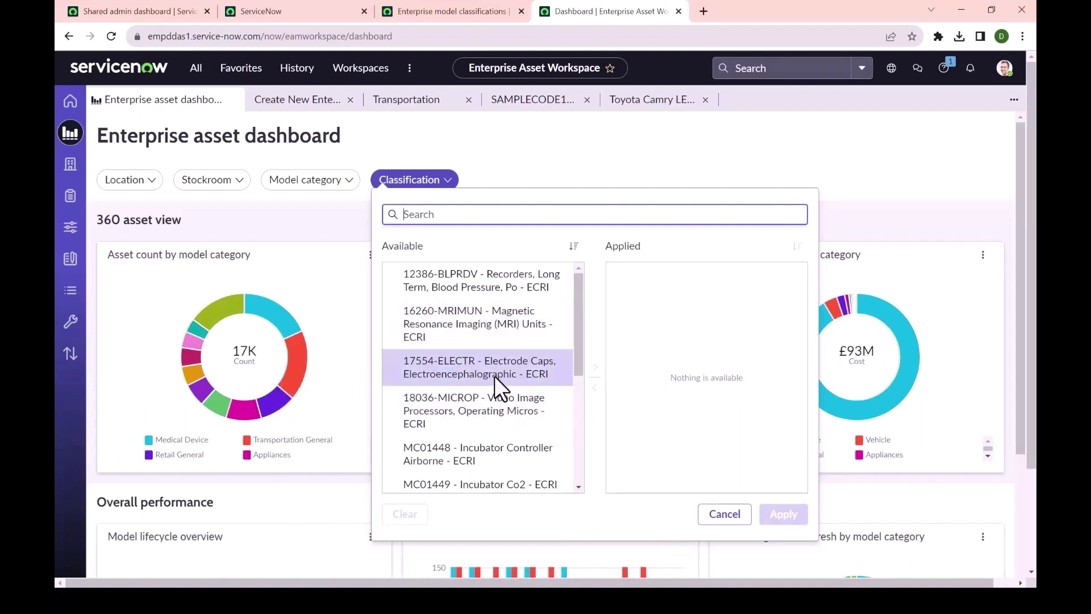
{"action": "scroll", "coordinate": [493, 376], "scroll_direction": "down", "scroll_amount": 4}
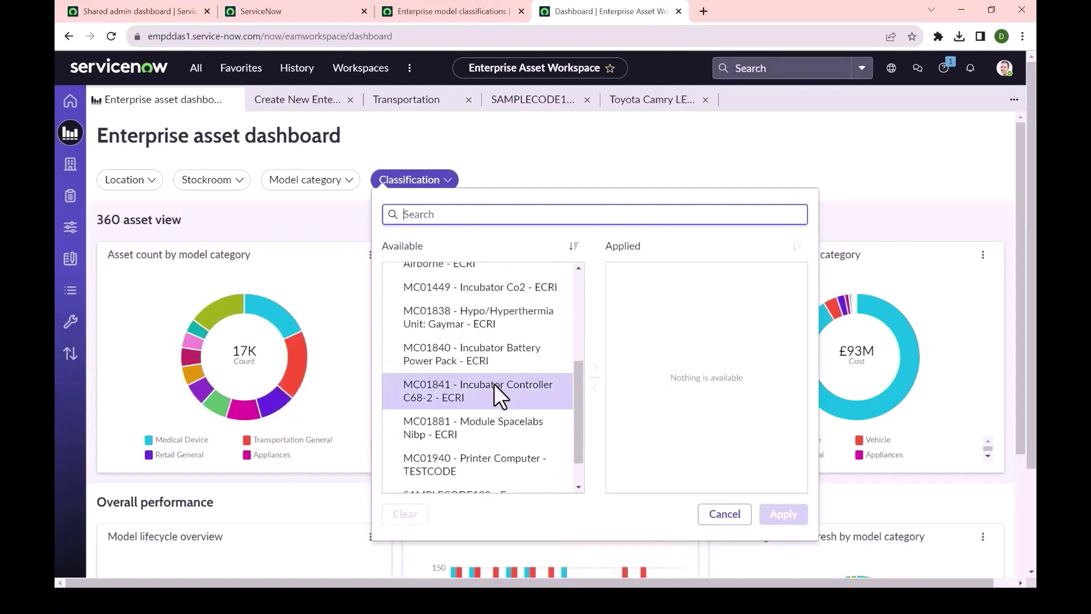
{"action": "scroll", "coordinate": [491, 313], "scroll_direction": "up", "scroll_amount": 4}
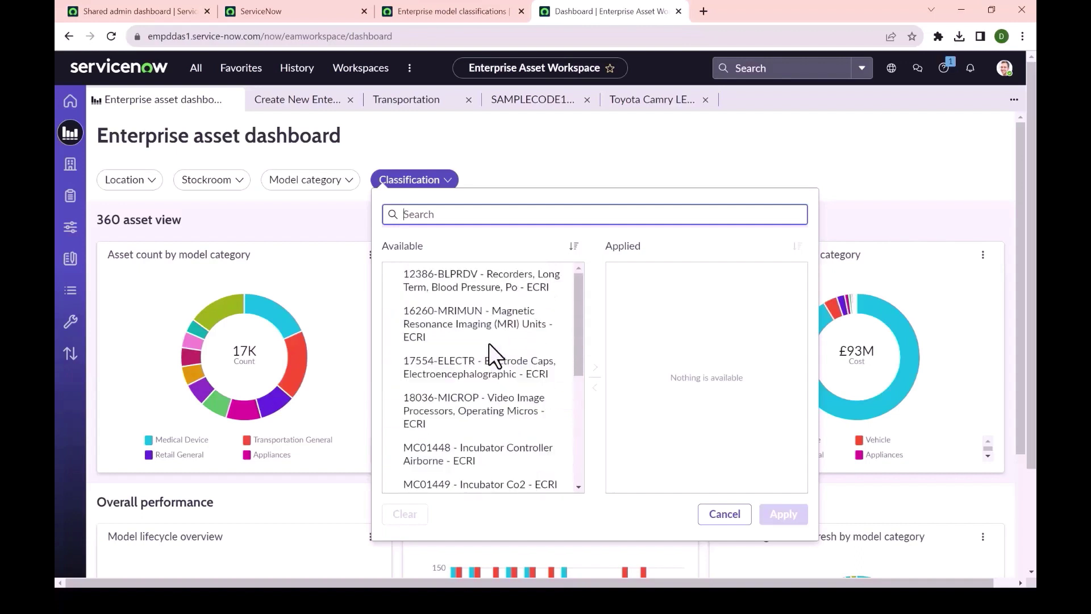
{"action": "scroll", "coordinate": [500, 341], "scroll_direction": "down", "scroll_amount": 4}
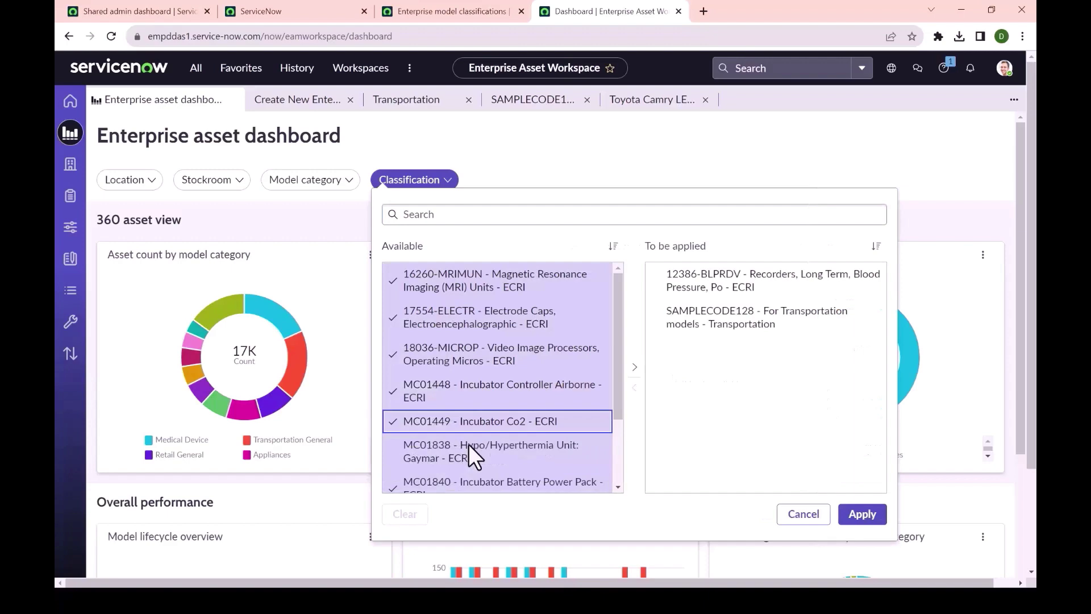
{"action": "left_click", "coordinate": [468, 445]}
{"action": "scroll", "coordinate": [468, 443], "scroll_direction": "down", "scroll_amount": 2}
{"action": "left_click", "coordinate": [453, 427]}
{"action": "left_click", "coordinate": [452, 456]}
{"action": "scroll", "coordinate": [452, 479], "scroll_direction": "down", "scroll_amount": 2}
{"action": "left_click", "coordinate": [458, 354]}
{"action": "left_click", "coordinate": [636, 250]}
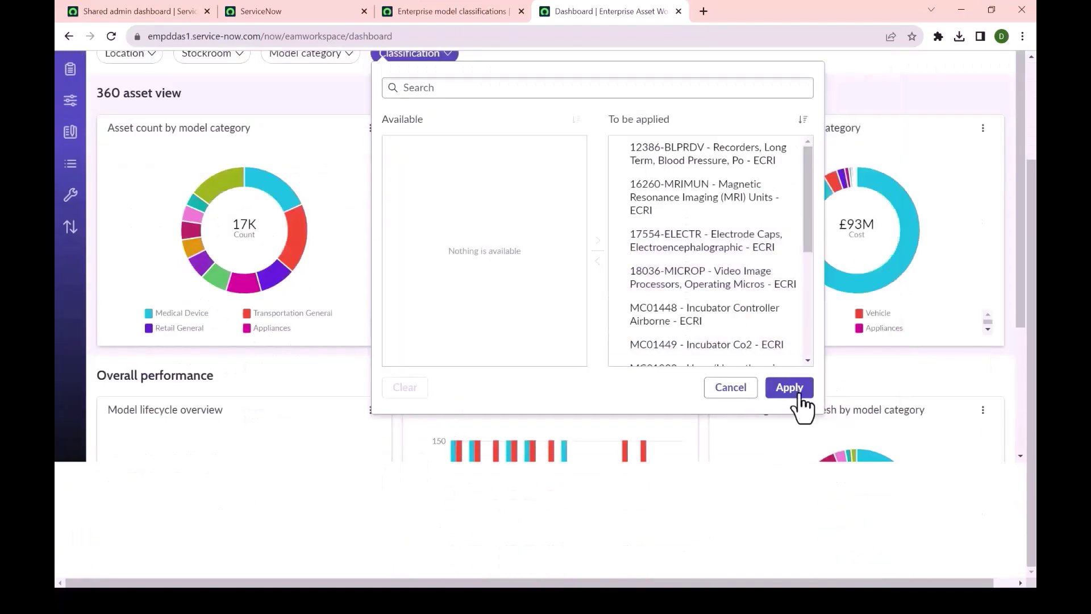
{"action": "left_click", "coordinate": [796, 378]}
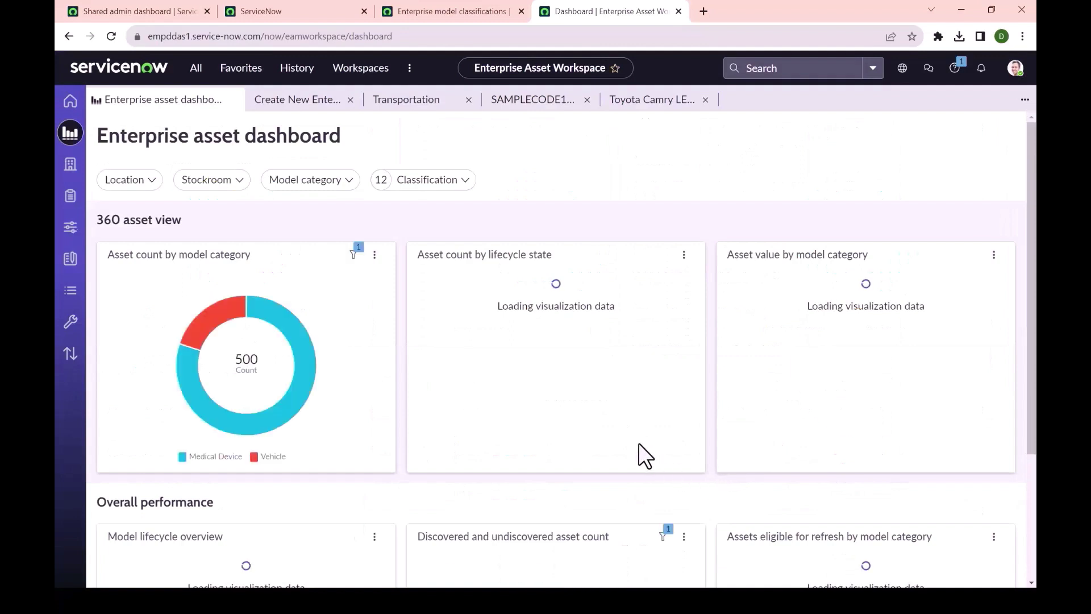
- Examine the filtered 360 asset view and Overall performance charts on the Enterprise asset dashboard
{"action": "scroll", "coordinate": [653, 261], "scroll_direction": "down", "scroll_amount": 2}
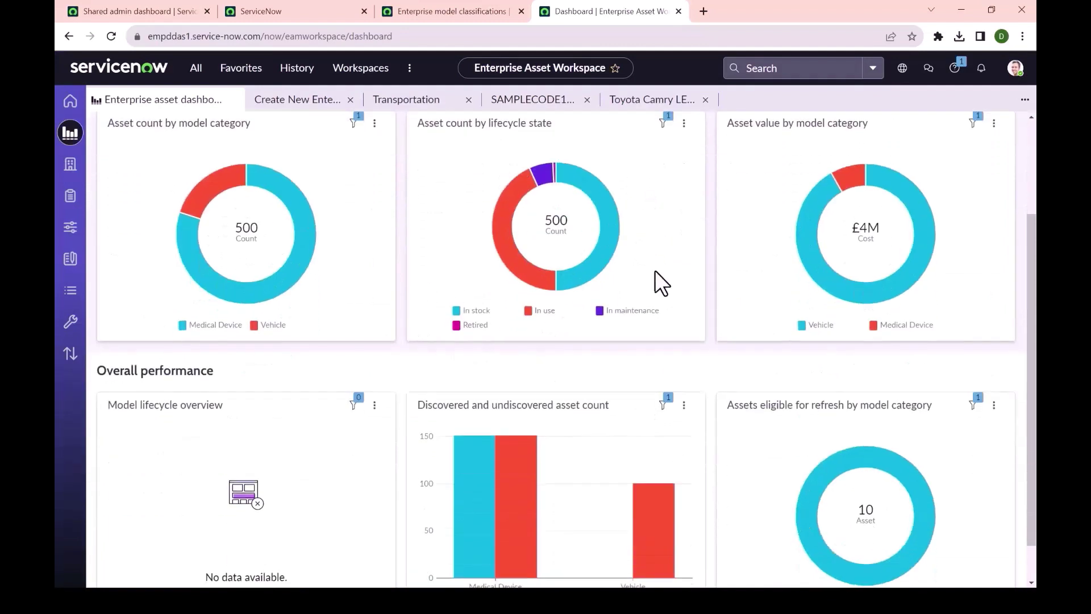
{"action": "scroll", "coordinate": [663, 348], "scroll_direction": "up", "scroll_amount": 2}
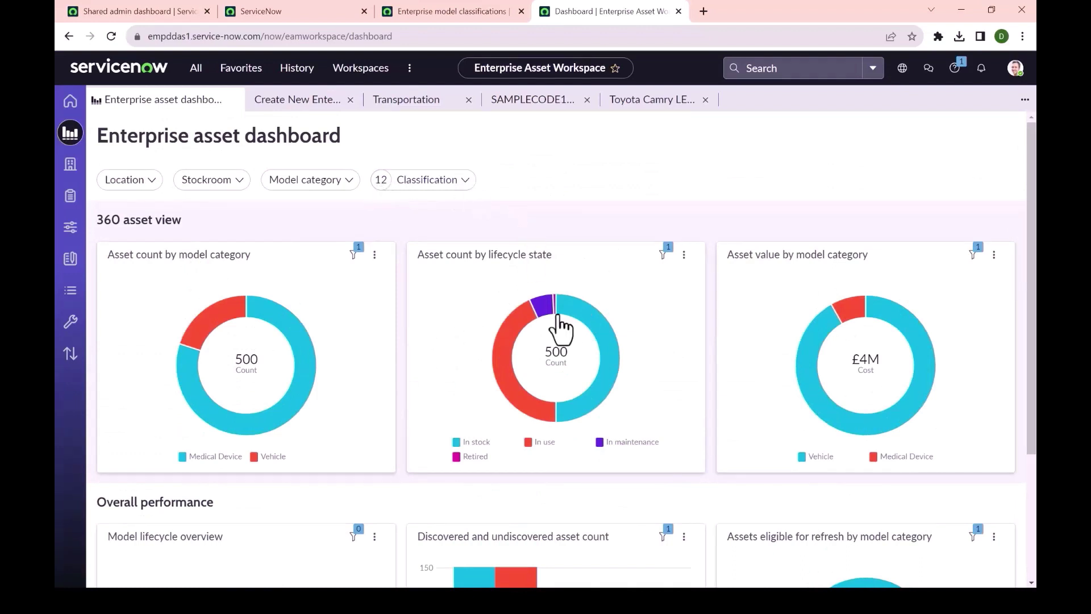
{"action": "scroll", "coordinate": [750, 485], "scroll_direction": "down", "scroll_amount": 3}
{"action": "scroll", "coordinate": [316, 305], "scroll_direction": "up", "scroll_amount": 3}
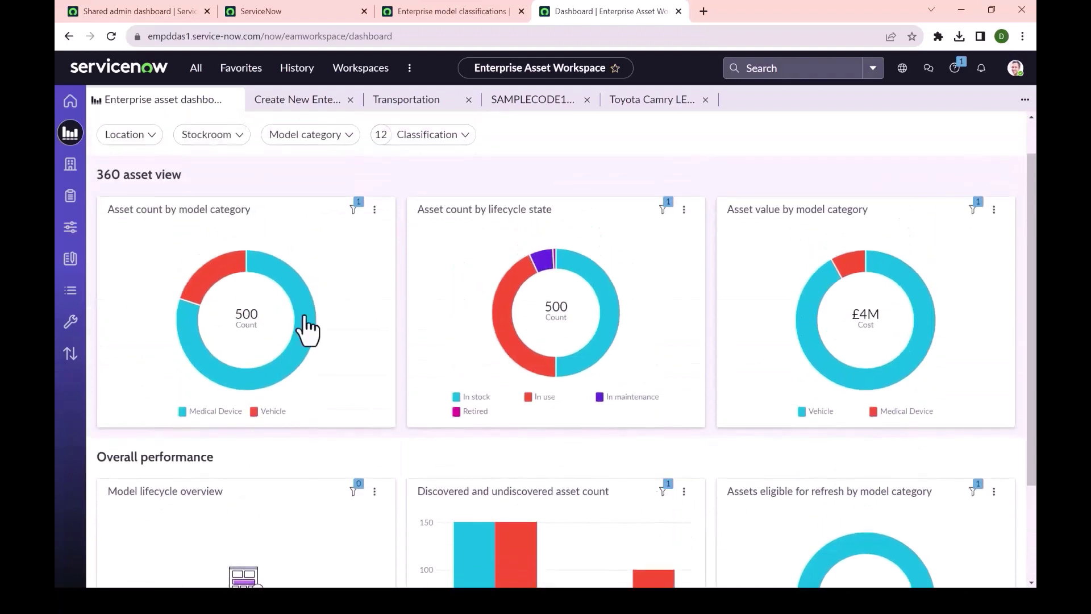
{"action": "scroll", "coordinate": [625, 398], "scroll_direction": "down", "scroll_amount": 2}
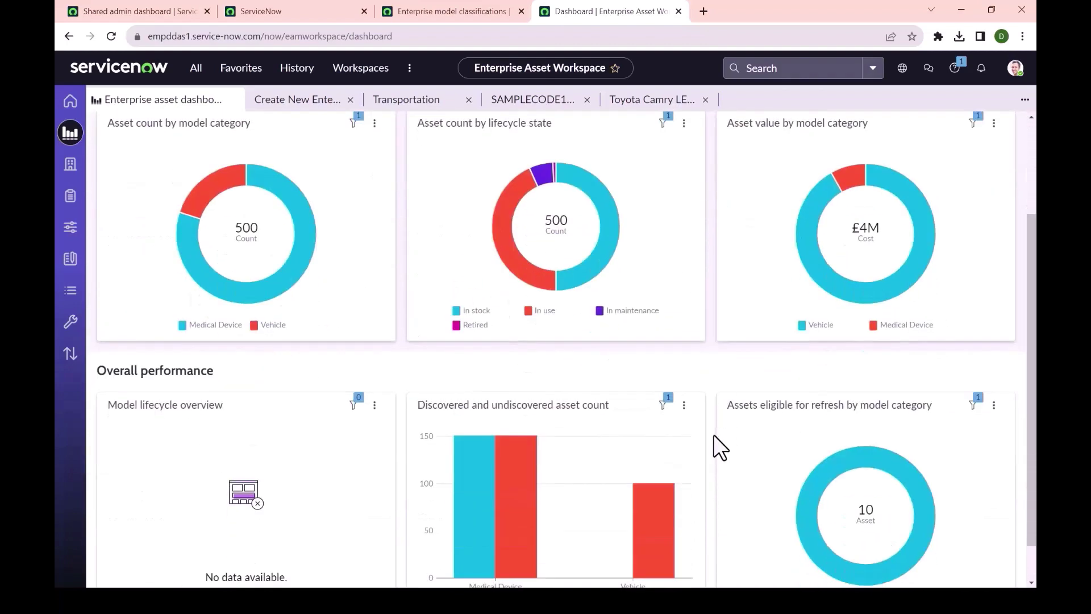
- Review the classifications applied to the Enterprise asset dashboard and clear the whole Classification filter
{"action": "scroll", "coordinate": [714, 436], "scroll_direction": "up", "scroll_amount": 2}
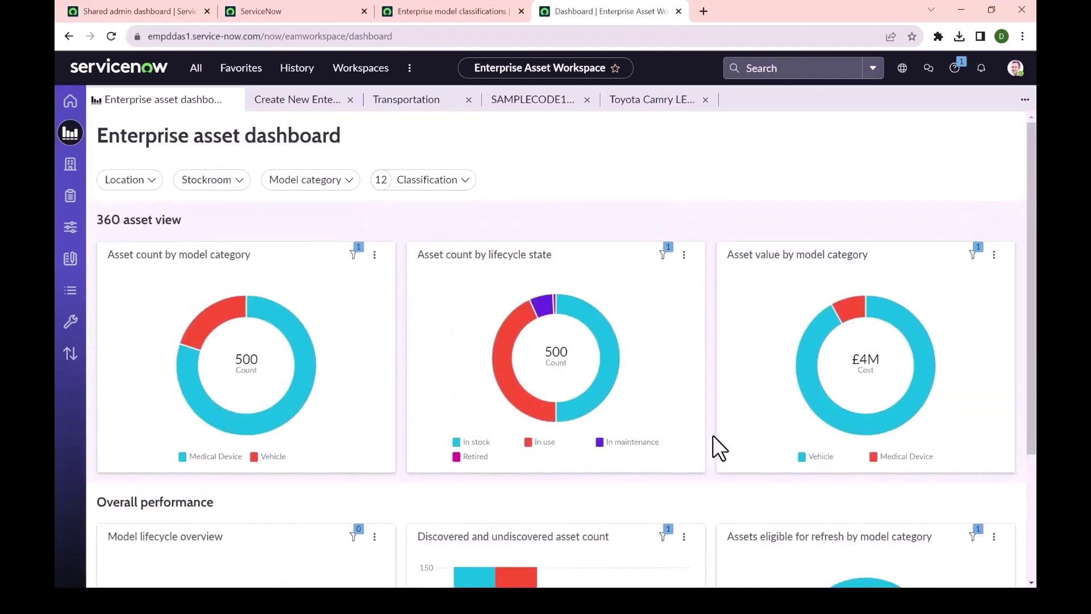
{"action": "left_click", "coordinate": [453, 179]}
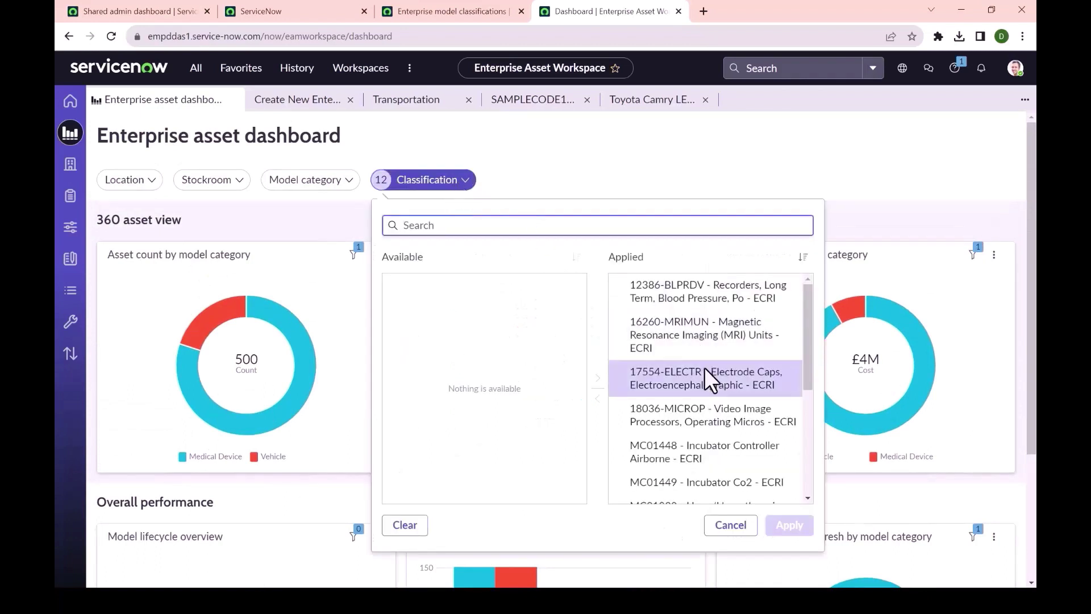
{"action": "scroll", "coordinate": [704, 367], "scroll_direction": "down", "scroll_amount": 5}
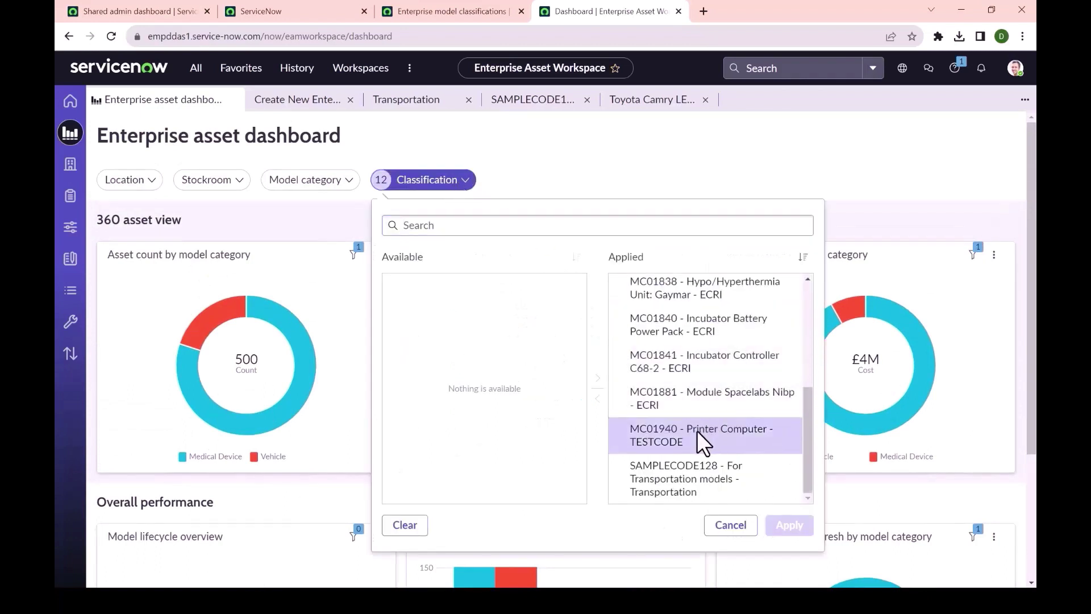
{"action": "scroll", "coordinate": [689, 401], "scroll_direction": "up", "scroll_amount": 5}
{"action": "left_click", "coordinate": [659, 290]}
{"action": "left_click", "coordinate": [661, 331]}
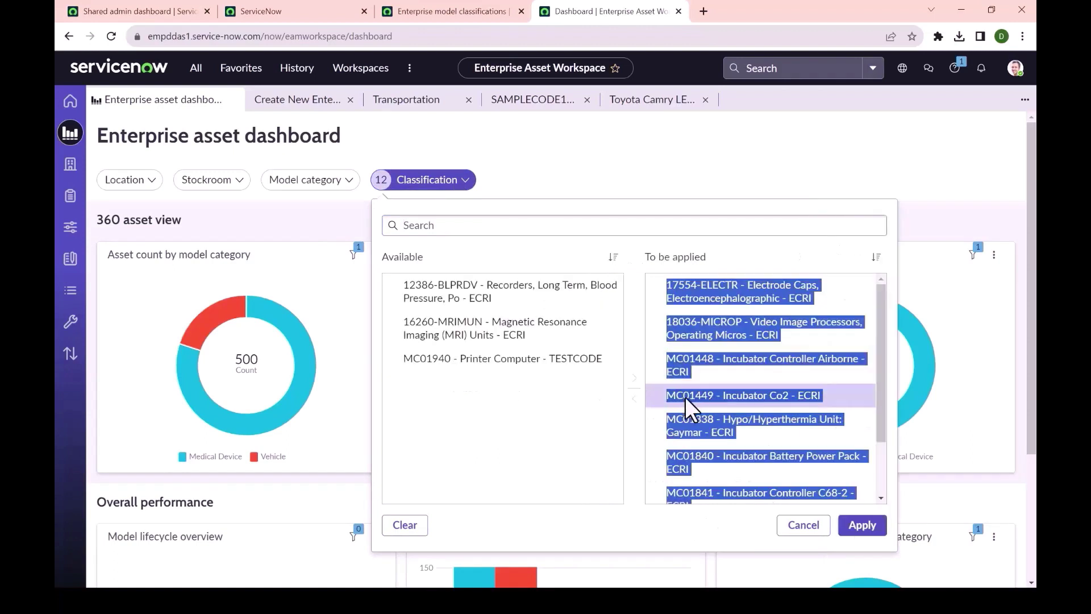
{"action": "left_click", "coordinate": [682, 298]}
{"action": "left_click", "coordinate": [689, 329]}
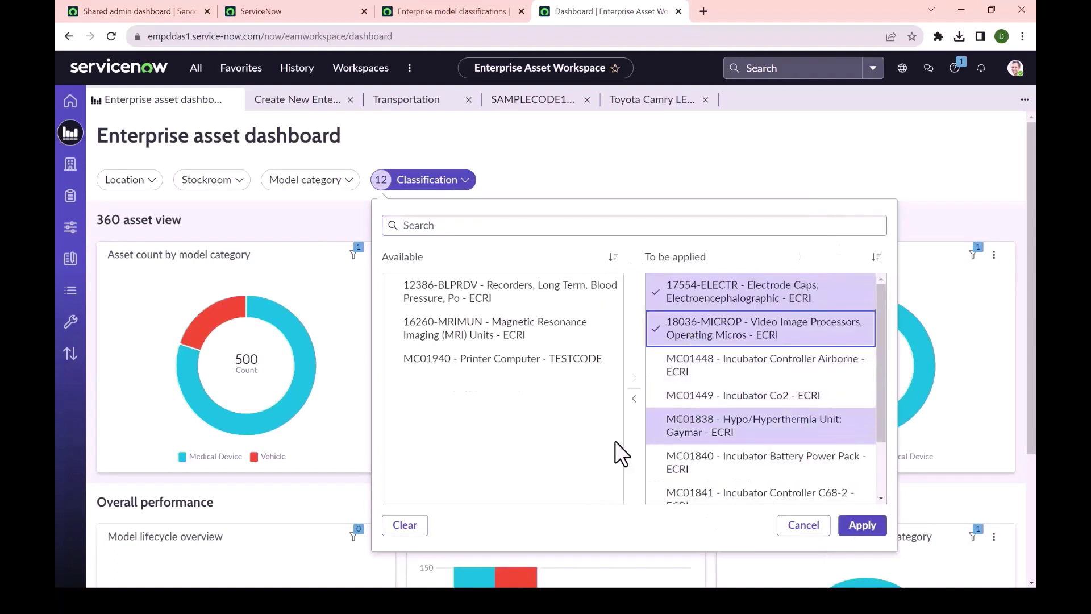
{"action": "left_click", "coordinate": [421, 523]}
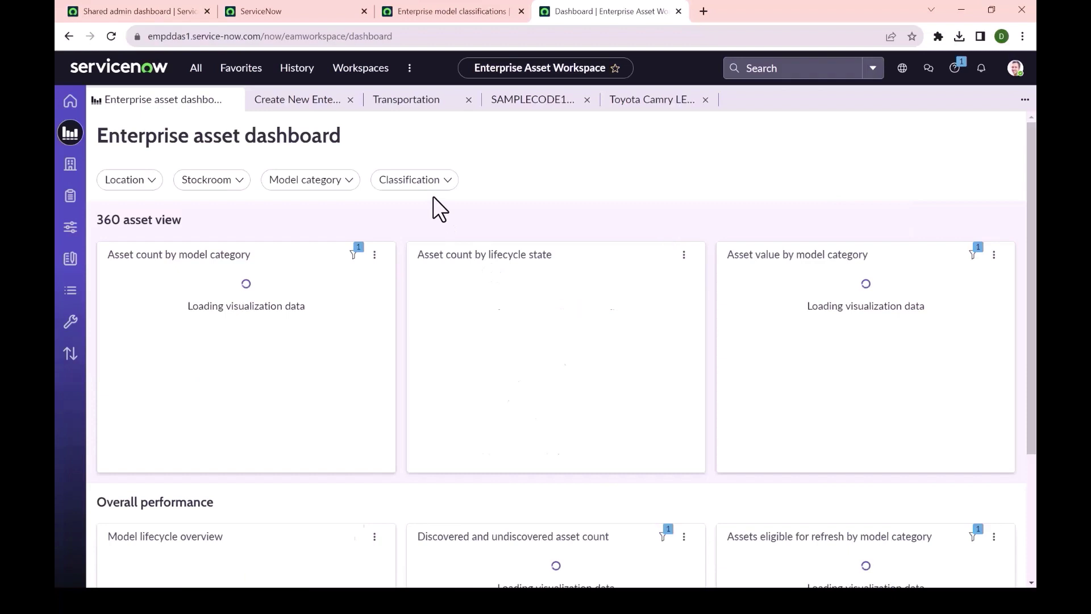
- Filter the Enterprise asset dashboard by the classification SAMPLECODE128 - For Transportation models - Transportation only
{"action": "left_click", "coordinate": [451, 183]}
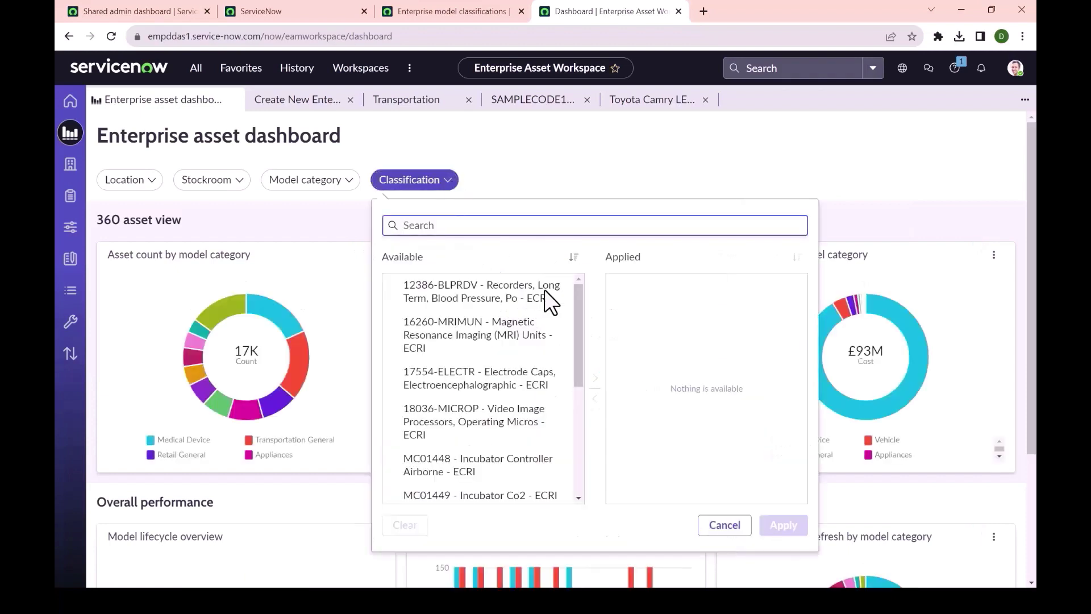
{"action": "scroll", "coordinate": [530, 363], "scroll_direction": "down", "scroll_amount": 5}
{"action": "left_click", "coordinate": [492, 471]}
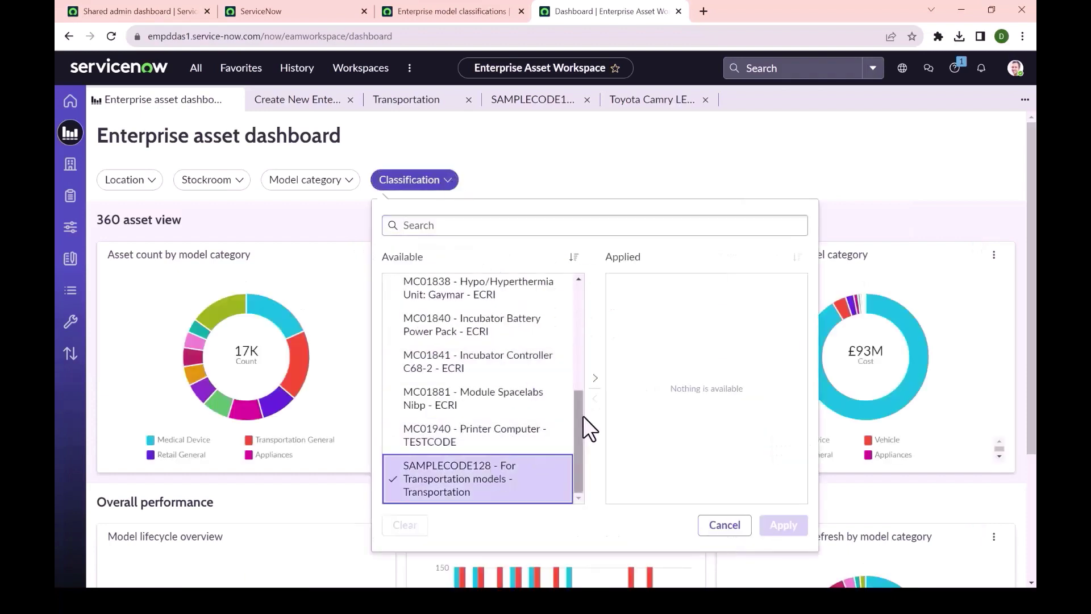
{"action": "left_click", "coordinate": [595, 380]}
{"action": "left_click", "coordinate": [858, 524]}
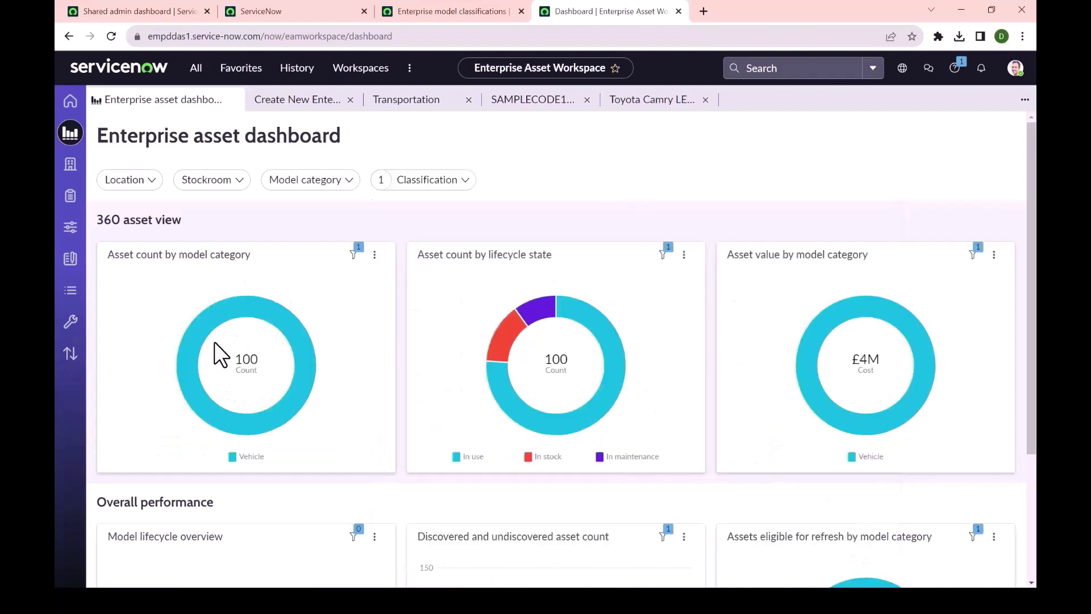
- Drill into the Vehicle assets of the asset count by model category chart and check the Toyota Camry LE 2022 model's Attributes section
{"action": "scroll", "coordinate": [650, 351], "scroll_direction": "down", "scroll_amount": 1}
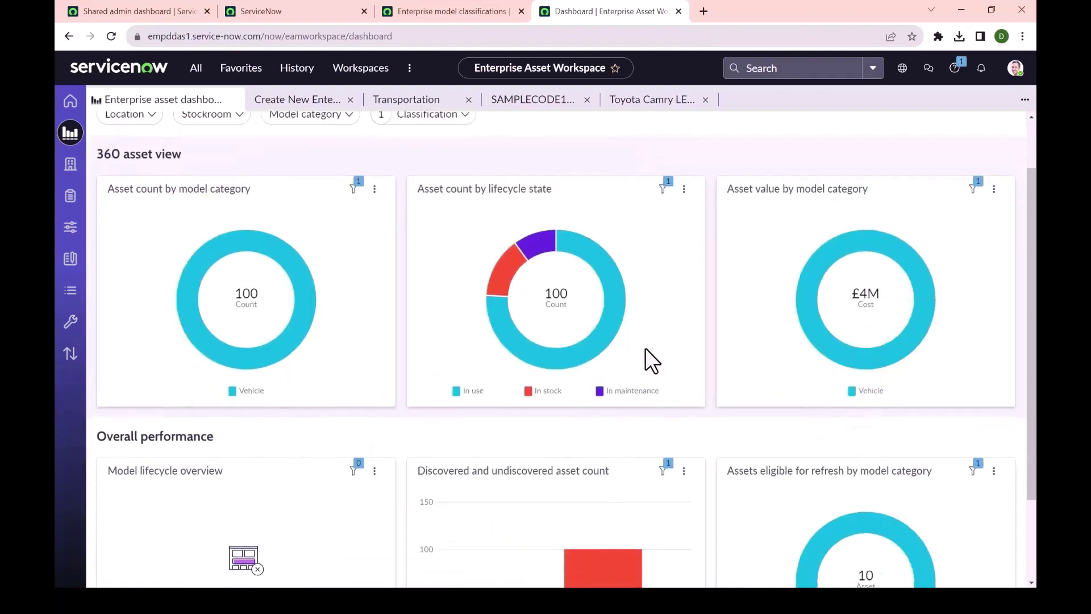
{"action": "left_click", "coordinate": [302, 274]}
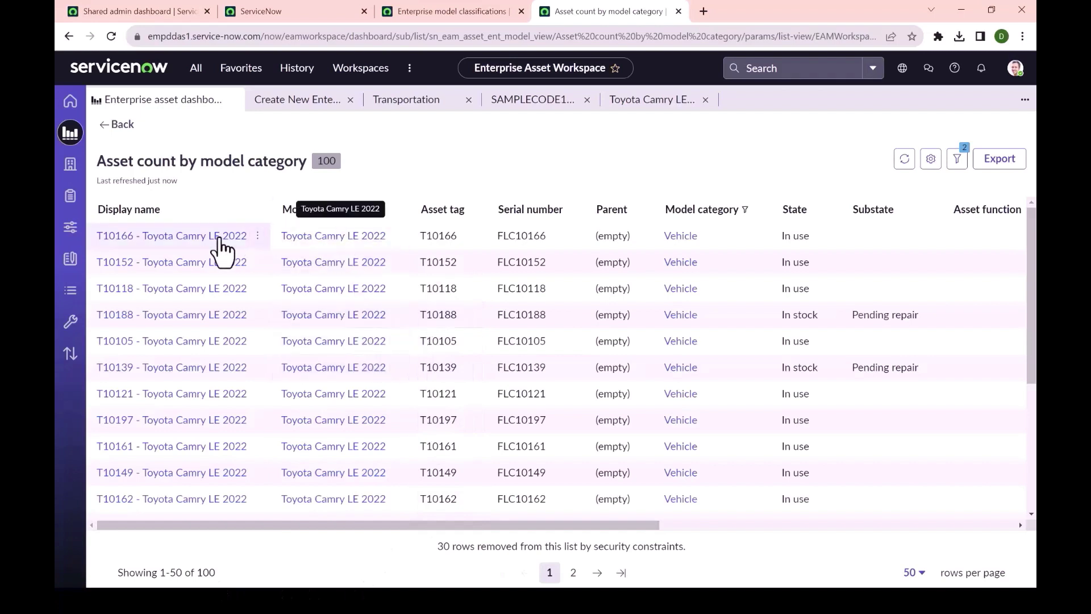
{"action": "left_click", "coordinate": [336, 240]}
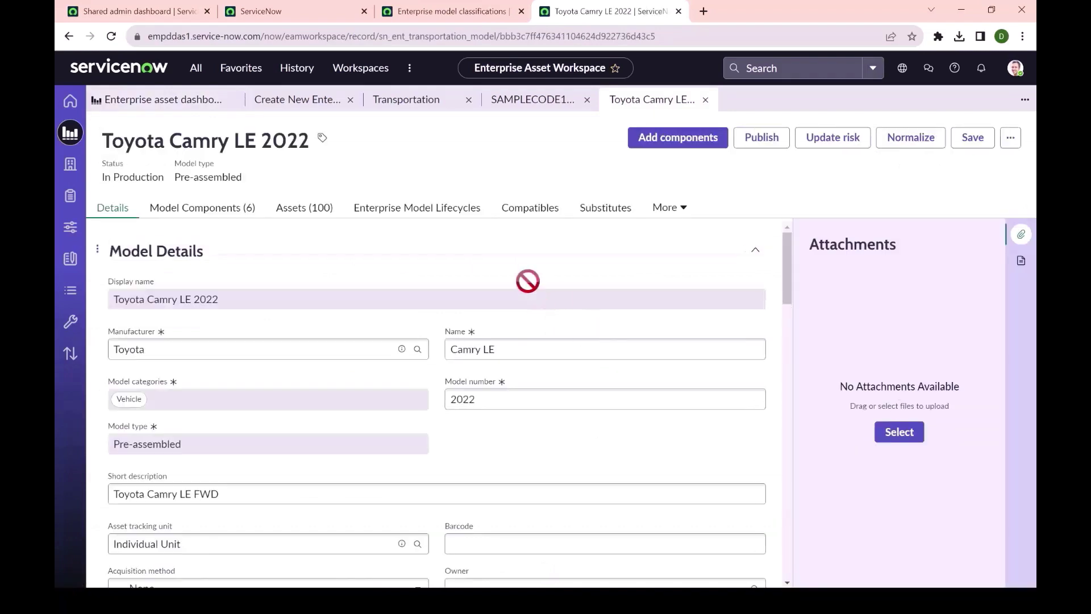
{"action": "scroll", "coordinate": [510, 275], "scroll_direction": "down", "scroll_amount": 15}
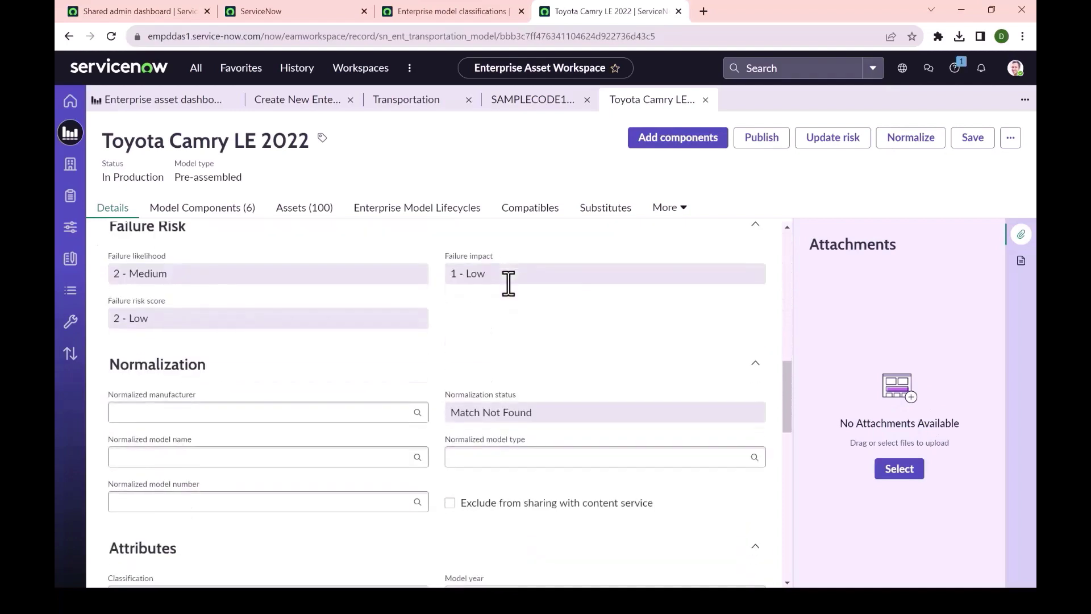
{"action": "scroll", "coordinate": [508, 282], "scroll_direction": "down", "scroll_amount": 2}
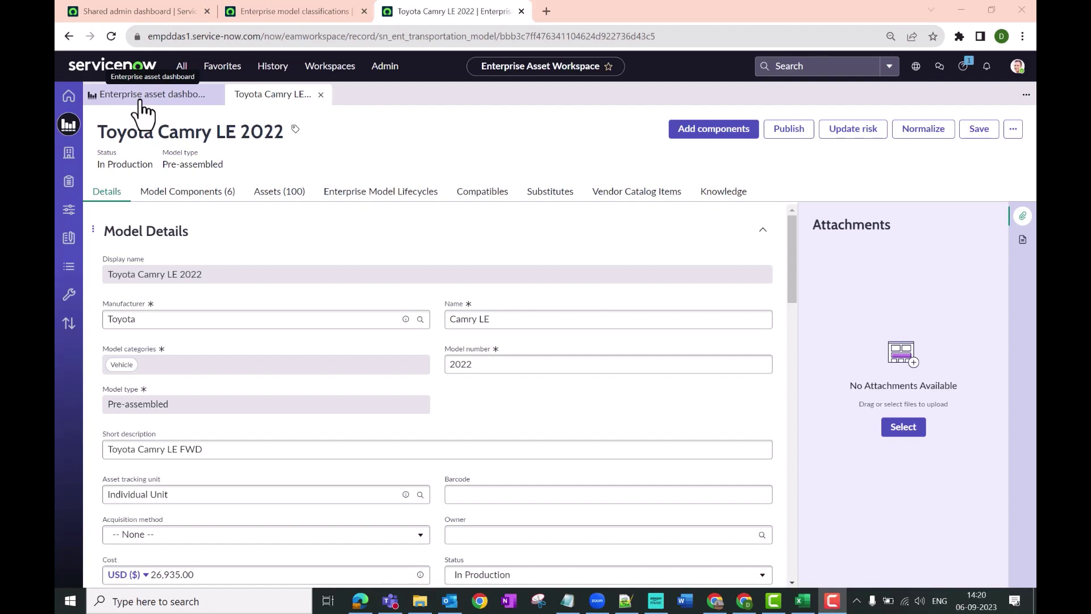
- Review the Classifications list in Enterprise model management and select the MC01449 - Incubator Co2 - ECRI record and its description
{"action": "left_click", "coordinate": [68, 210]}
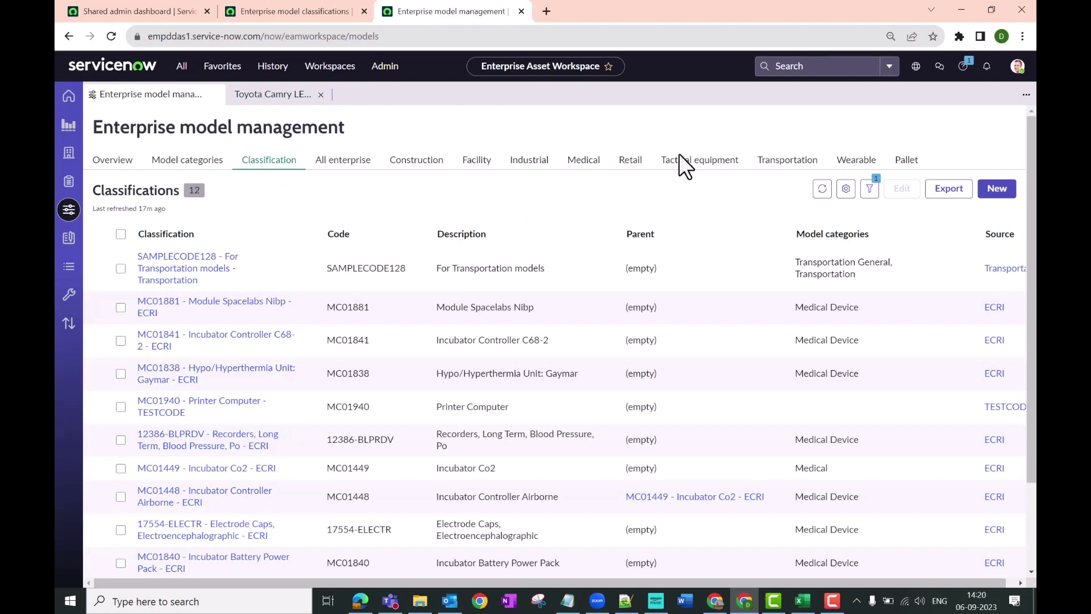
{"action": "scroll", "coordinate": [606, 139], "scroll_direction": "down", "scroll_amount": 3}
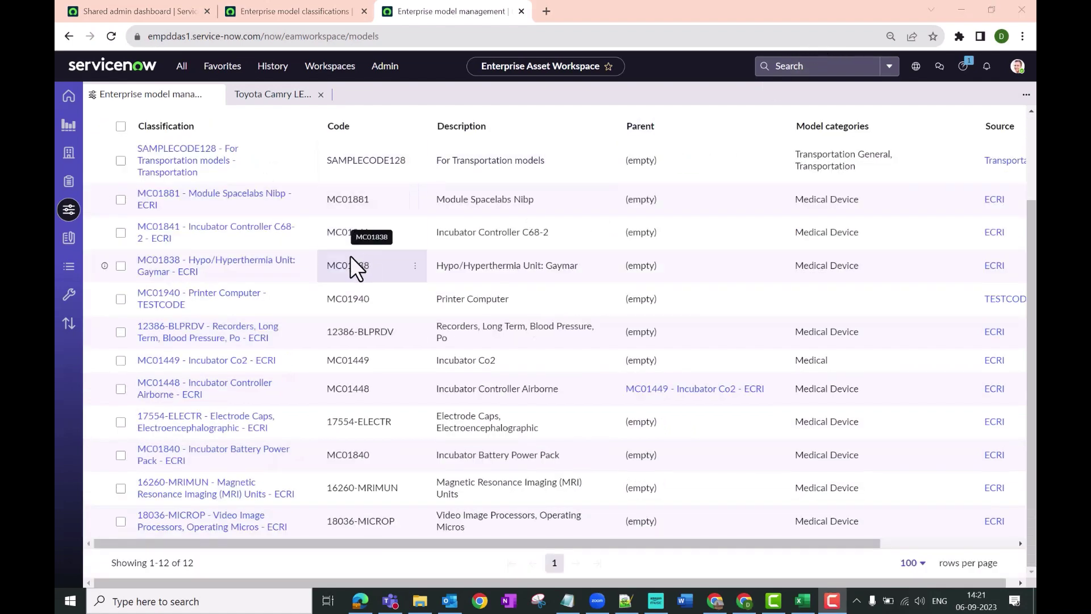
{"action": "scroll", "coordinate": [402, 288], "scroll_direction": "up", "scroll_amount": 2}
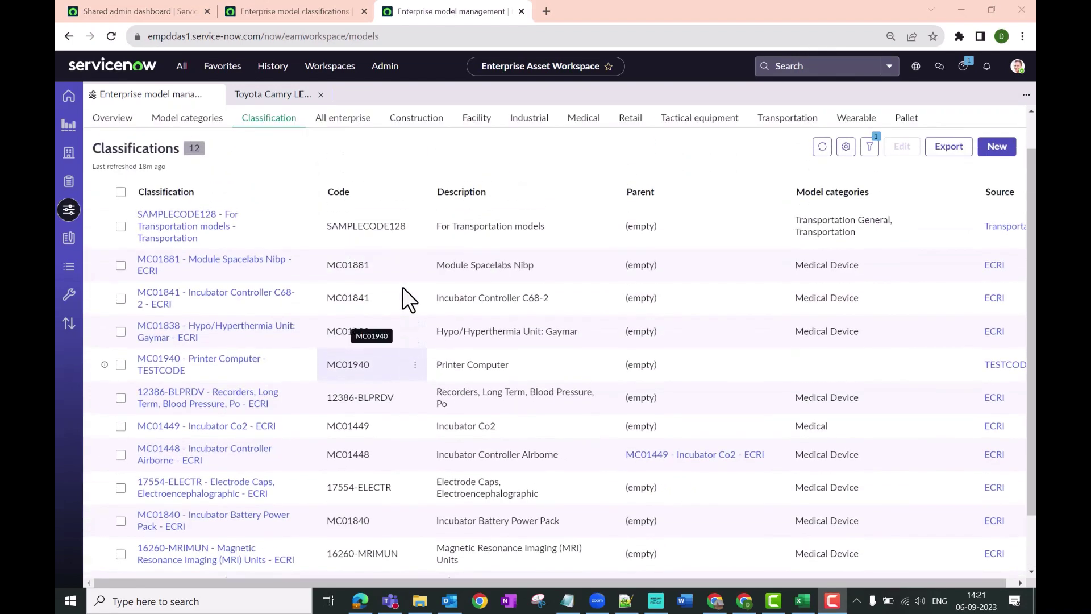
{"action": "scroll", "coordinate": [403, 288], "scroll_direction": "down", "scroll_amount": 2}
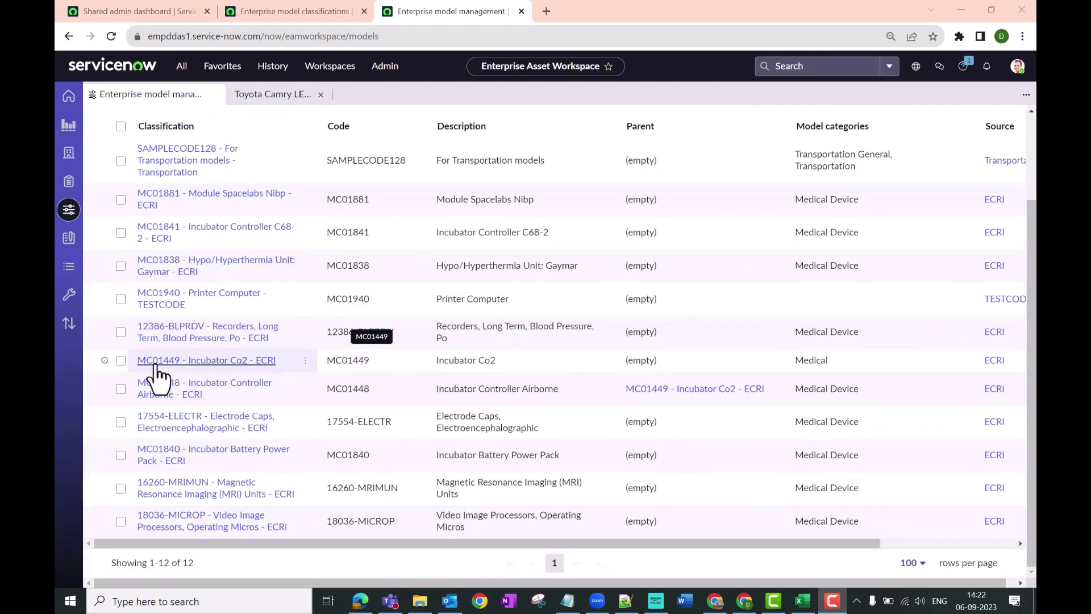
{"action": "left_click", "coordinate": [121, 360]}
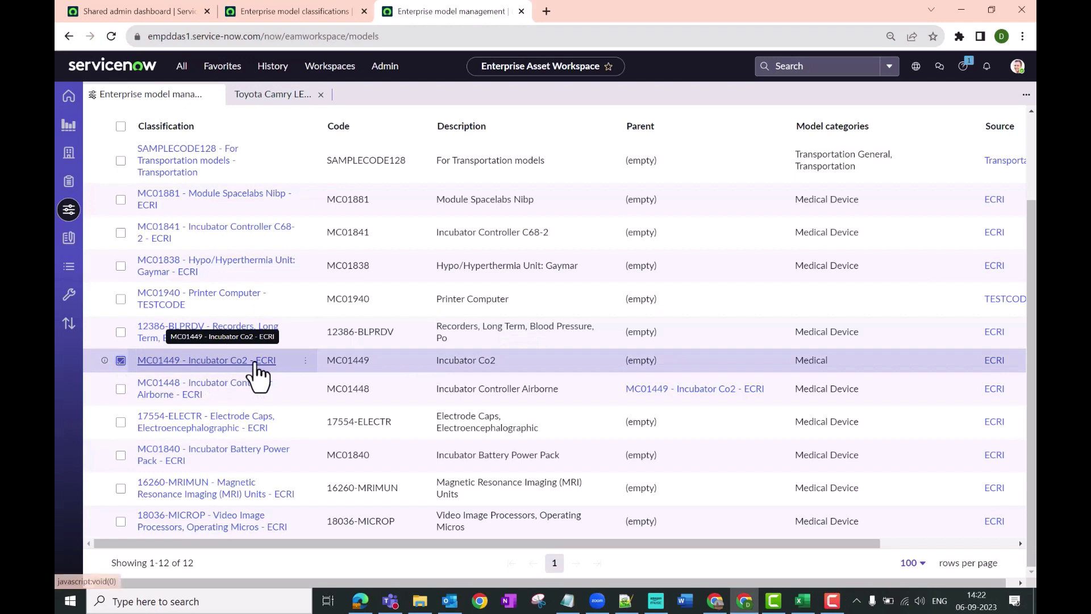
{"action": "double_click", "coordinate": [487, 362]}
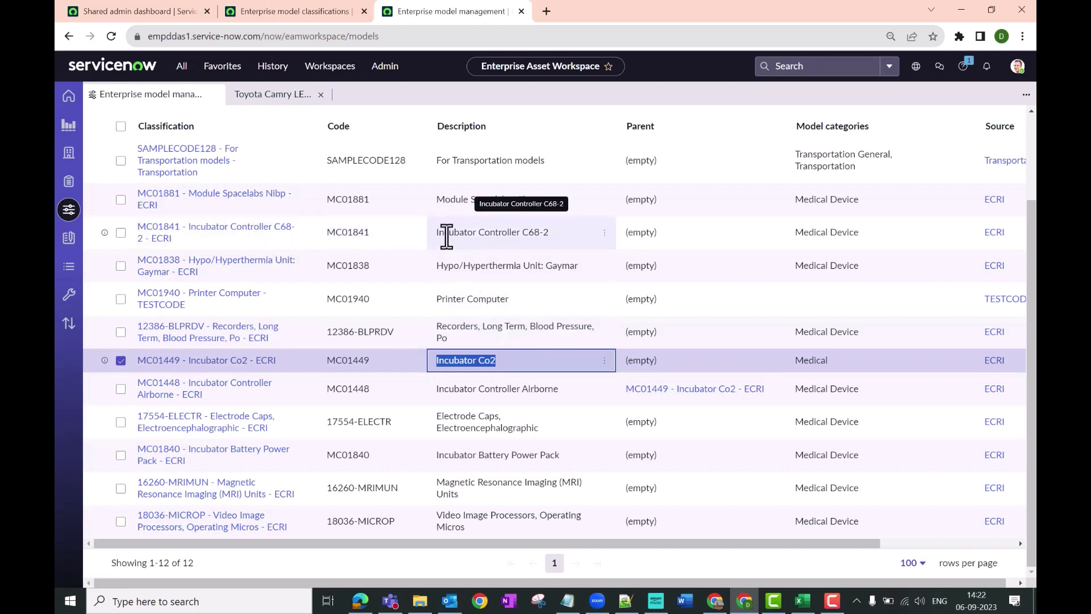
- Open the MC01841 - Incubator Controller C68-2 record and copy the name MC01449 - Incubator Co2 - ECRI from the Classifications list
{"action": "left_click", "coordinate": [201, 233]}
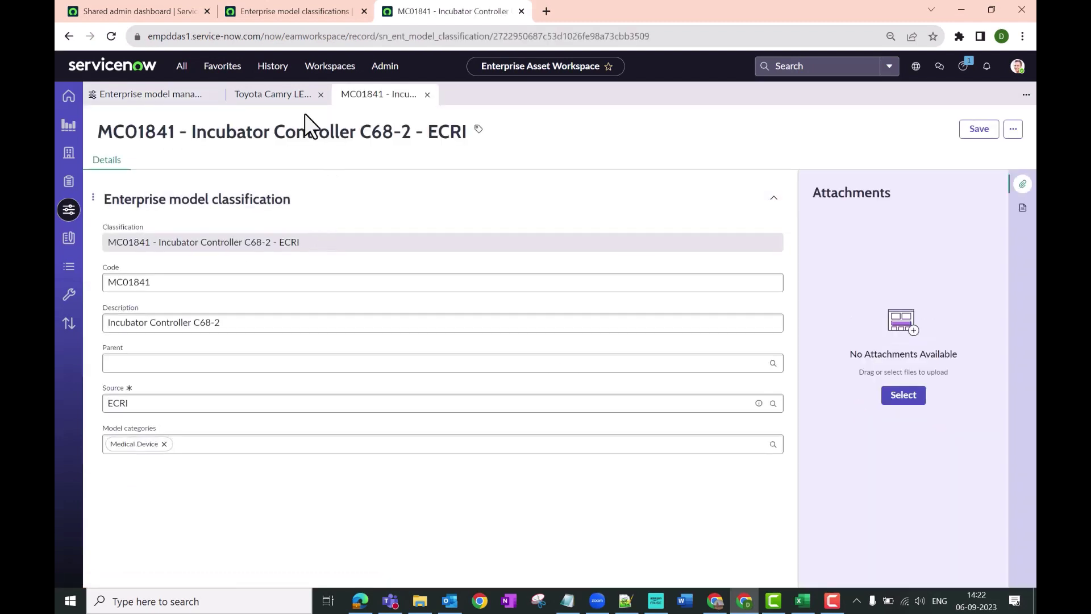
{"action": "left_click", "coordinate": [282, 92]}
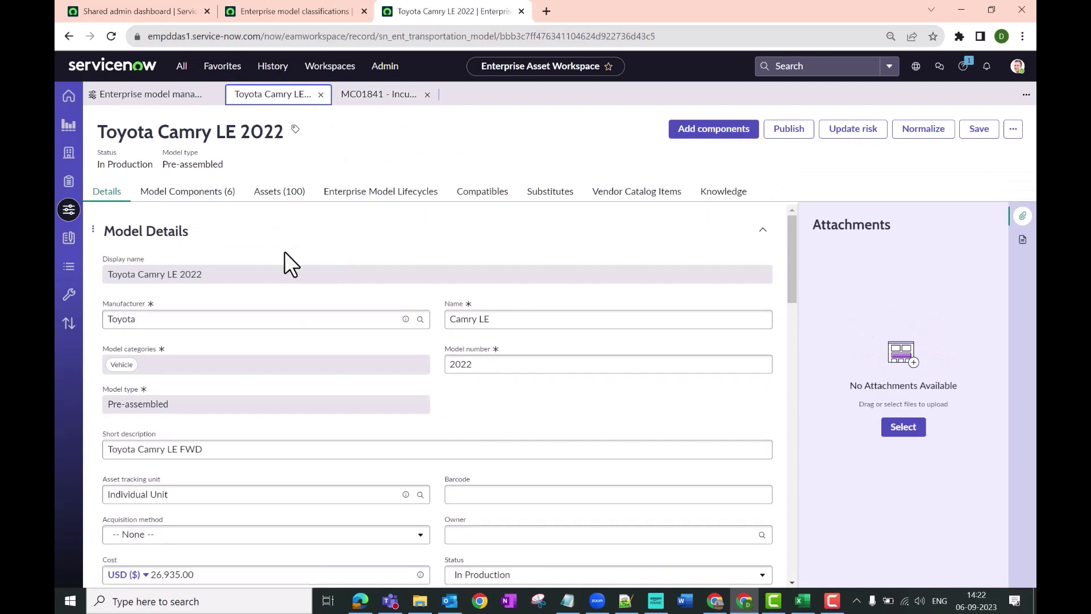
{"action": "left_click", "coordinate": [154, 94]}
{"action": "left_click_drag", "start_coordinate": [280, 361], "coordinate": [139, 363]}
{"action": "key", "text": "ctrl+c"}
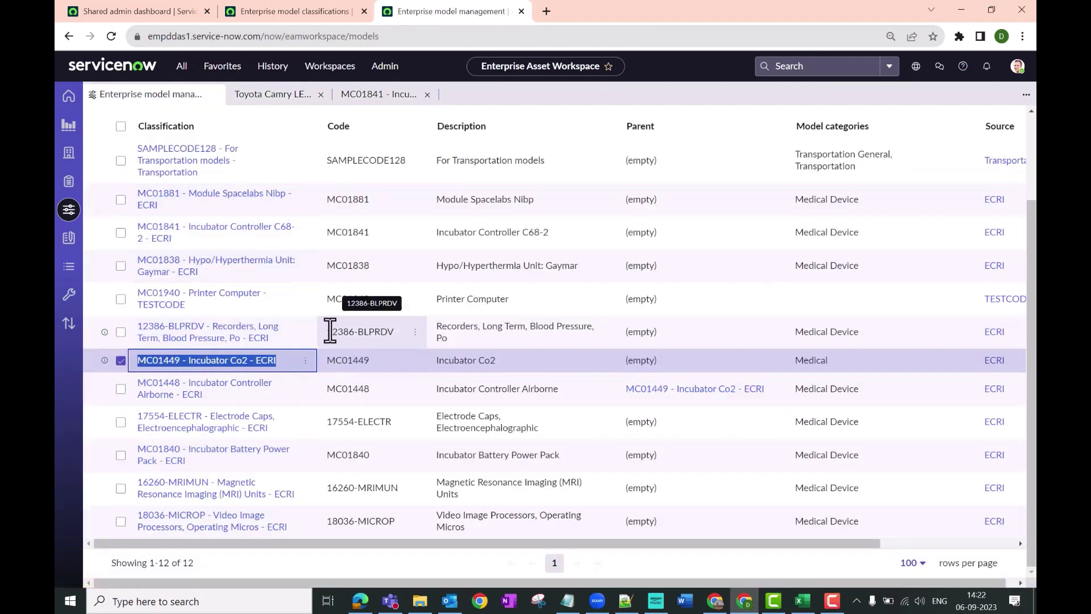
- Set the parent of classification MC01841 to MC01449 - Incubator Co2 - ECRI and save the record
{"action": "left_click", "coordinate": [382, 95]}
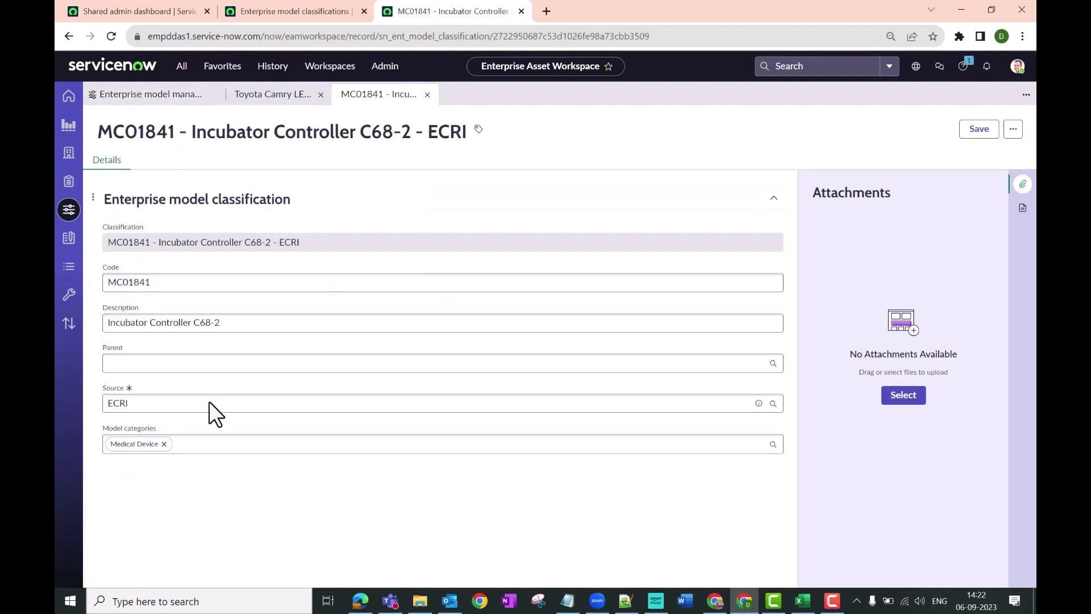
{"action": "left_click", "coordinate": [174, 370]}
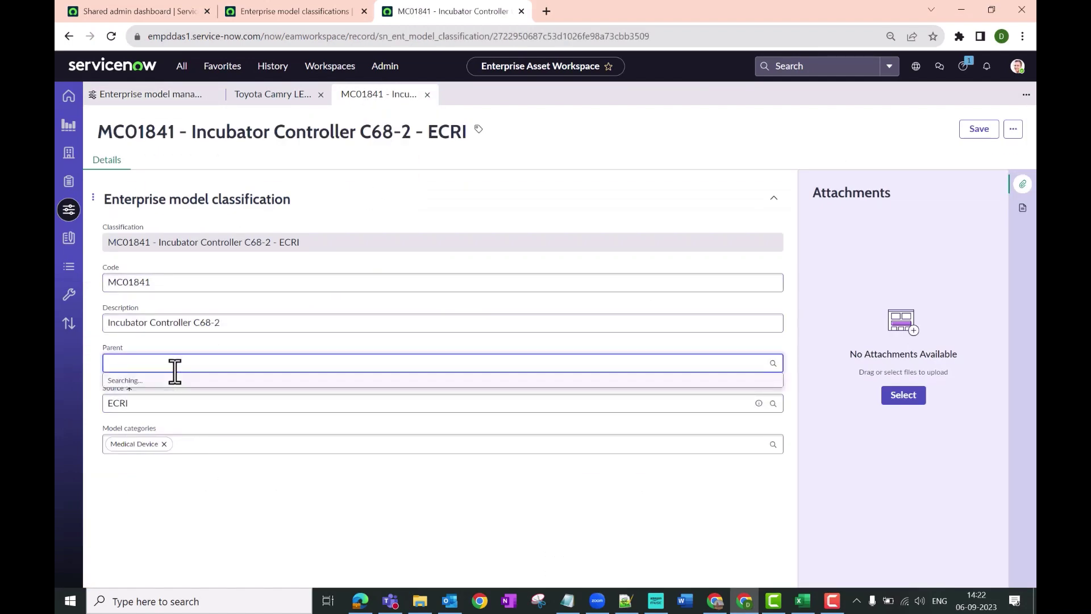
{"action": "key", "text": "ctrl+v"}
{"action": "key", "text": "Return"}
{"action": "left_click", "coordinate": [977, 129]}
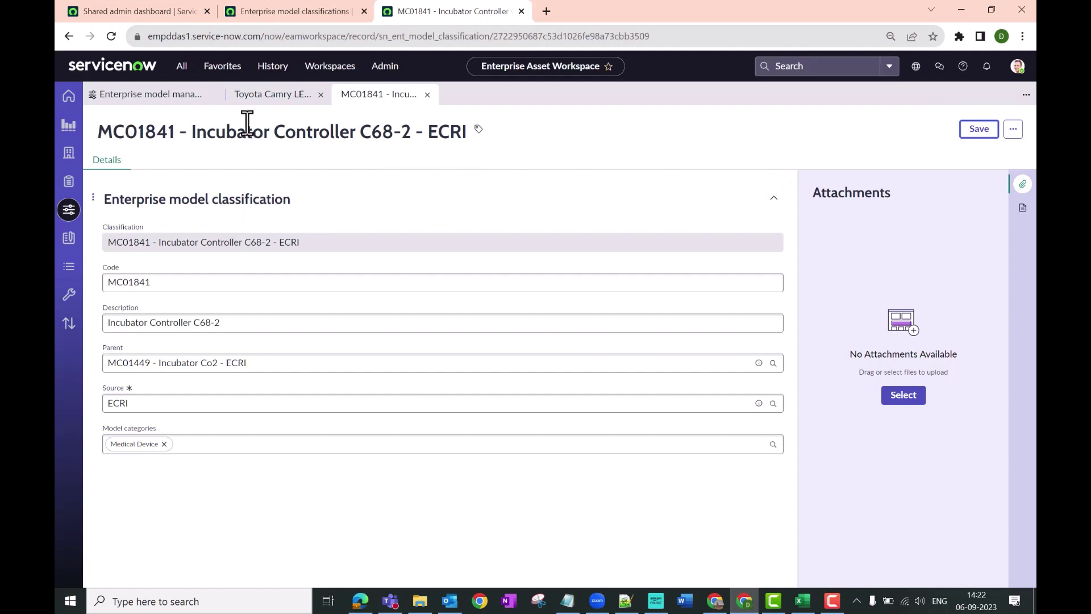
- Copy the parent classification name from the MC01841 record and return to the Classifications list
{"action": "left_click_drag", "start_coordinate": [266, 365], "coordinate": [106, 368]}
{"action": "key", "text": "ctrl+c"}
{"action": "left_click", "coordinate": [537, 145]}
{"action": "left_click", "coordinate": [139, 102]}
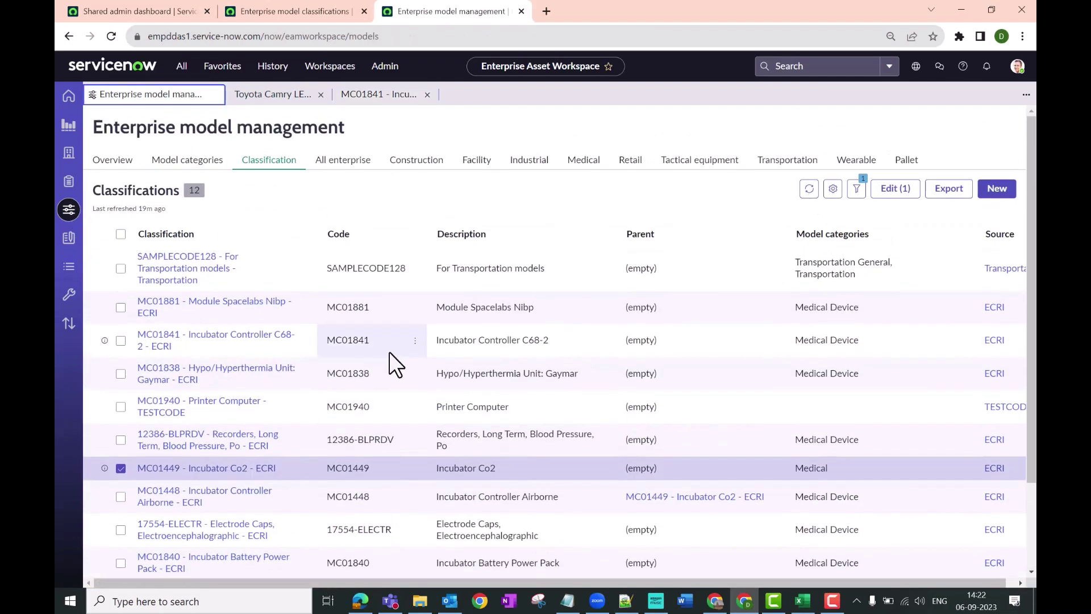
- Start a new enterprise model classification with the code INCUBATORCHILD12
{"action": "left_click", "coordinate": [996, 194]}
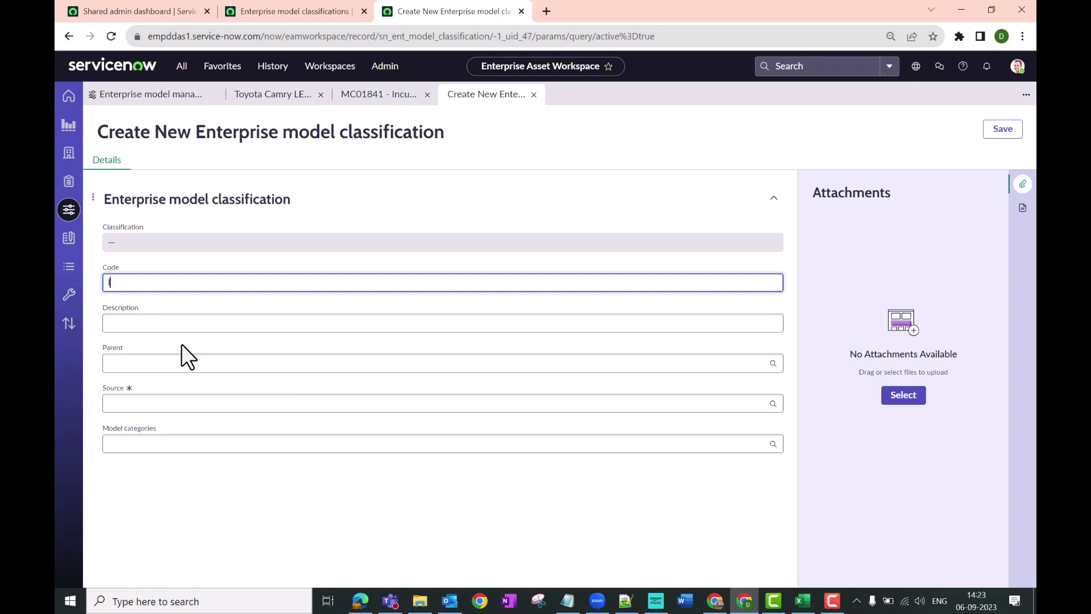
{"action": "type", "text": "INC"}
{"action": "type", "text": "UBATOR"}
{"action": "type", "text": "S"}
{"action": "key", "text": "BackSpace"}
{"action": "type", "text": "CHILD12"}
- Assign MC01449 - Incubator Co2 - ECRI as the new classification's parent and save the record
{"action": "left_click", "coordinate": [185, 364]}
{"action": "key", "text": "ctrl+v"}
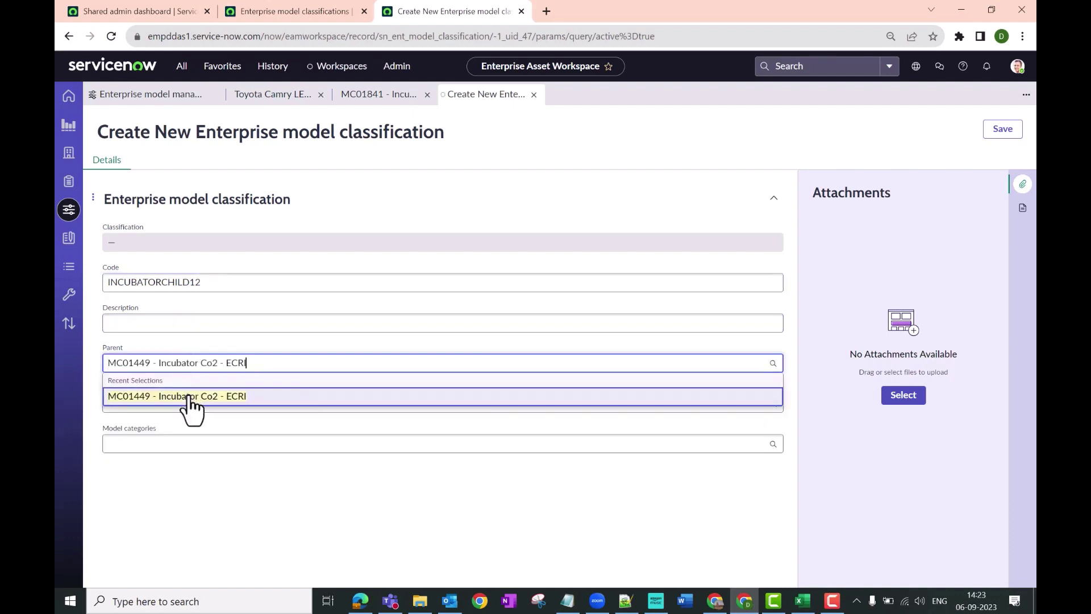
{"action": "left_click", "coordinate": [189, 395]}
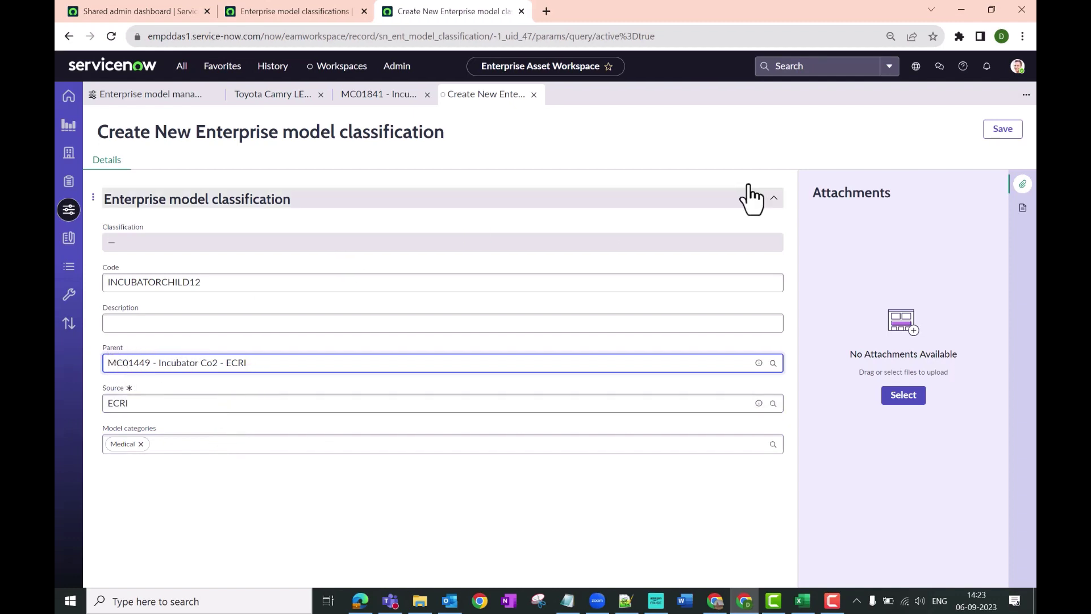
{"action": "left_click", "coordinate": [1002, 131]}
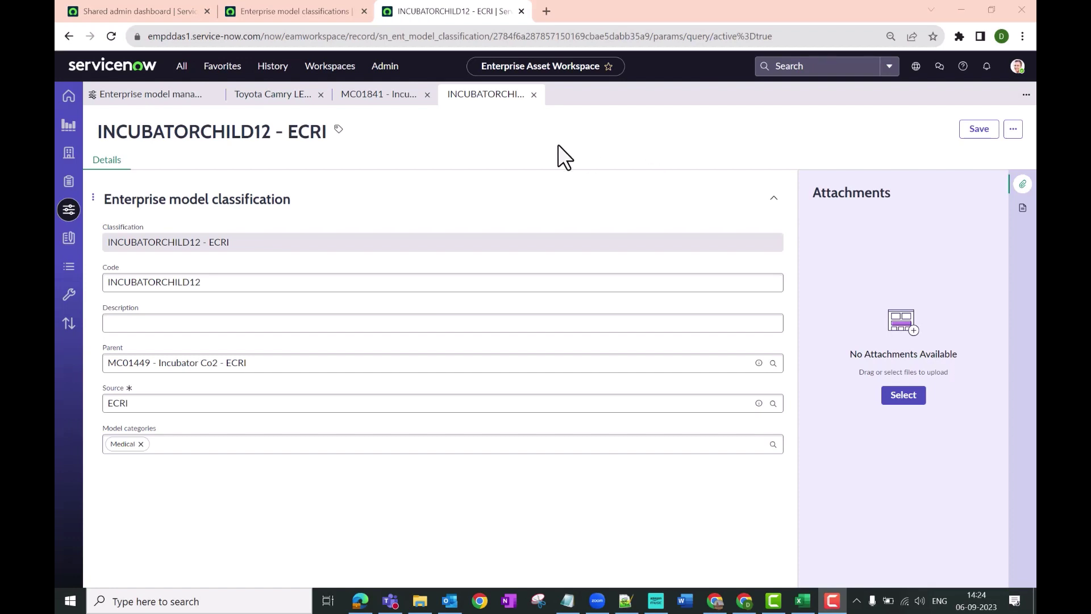
- Start a new enterprise classification import, switch to the MedicalDevices import template in Excel and select its data in A1:E14
{"action": "left_click", "coordinate": [69, 266]}
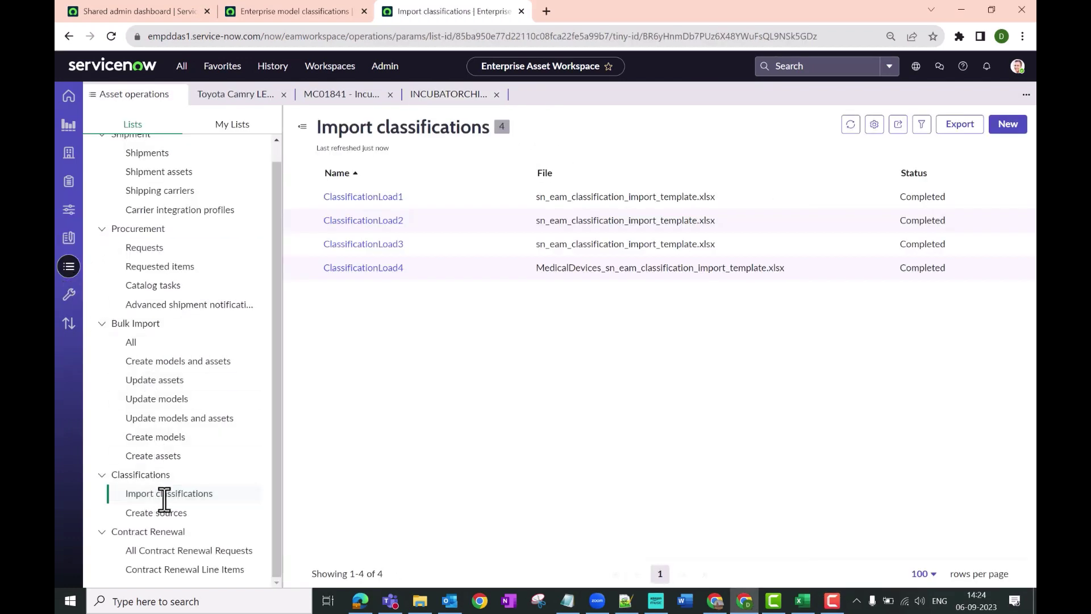
{"action": "left_click", "coordinate": [1000, 130]}
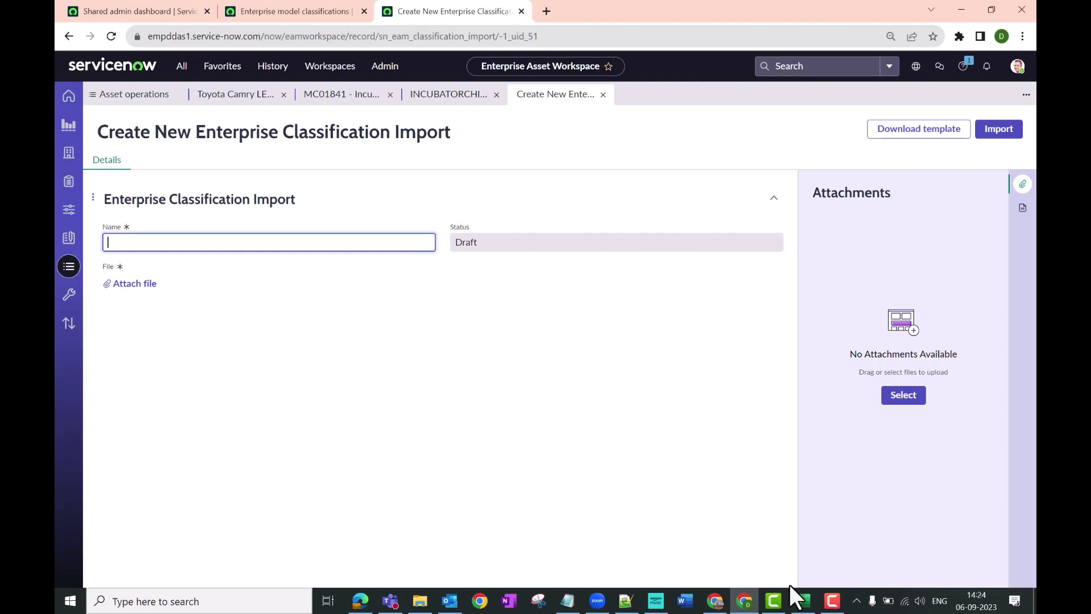
{"action": "left_click", "coordinate": [802, 600]}
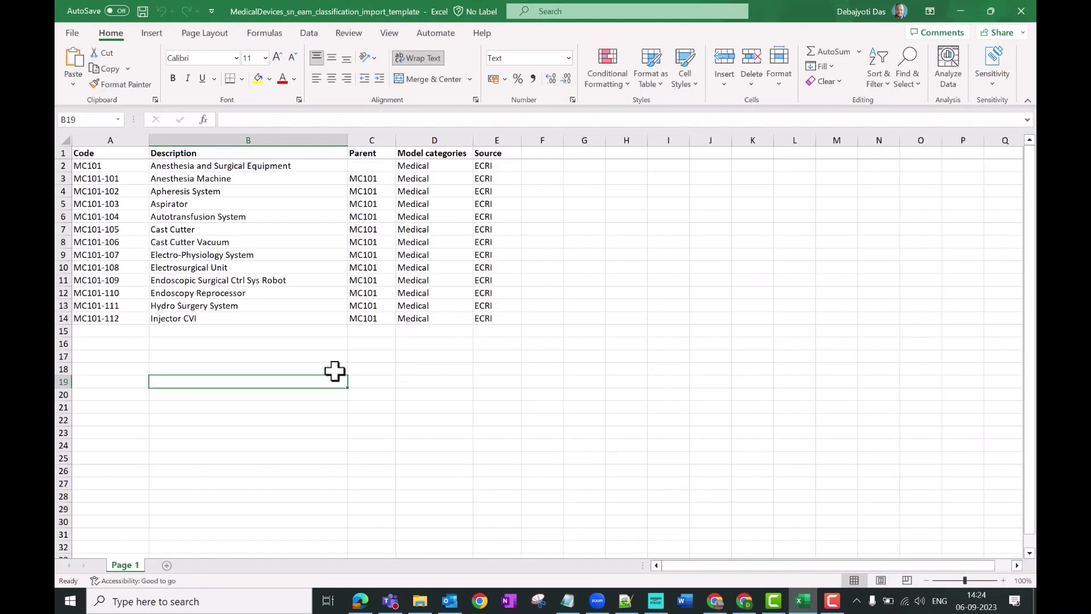
{"action": "left_click", "coordinate": [92, 152]}
{"action": "left_click_drag", "start_coordinate": [92, 152], "coordinate": [475, 318]}
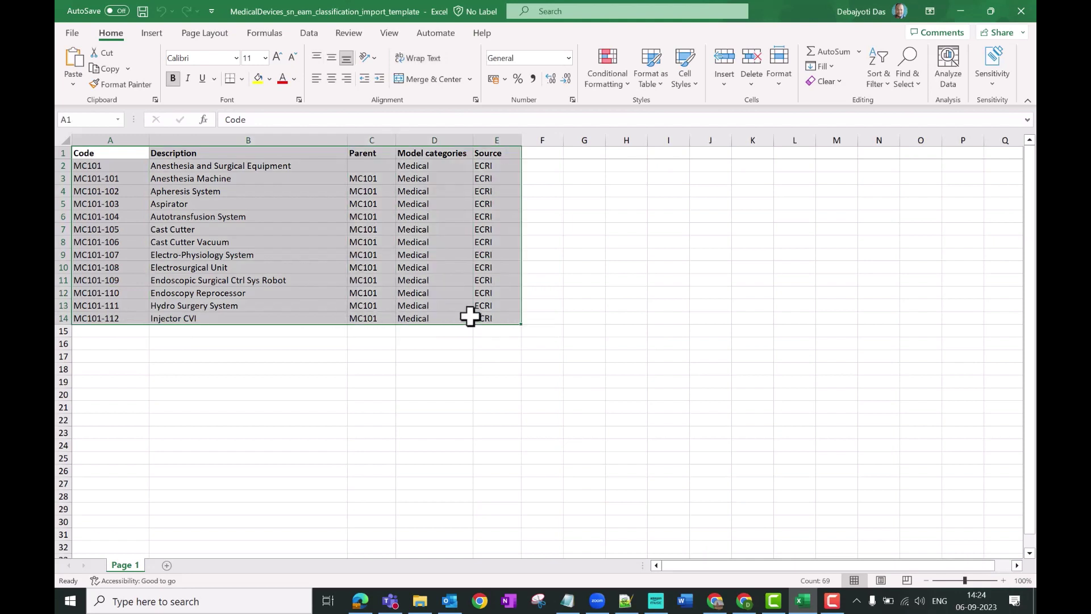
- Check the MC101 parent row and the parent codes in C3:C14, and save and close the import template workbook
{"action": "left_click", "coordinate": [85, 165]}
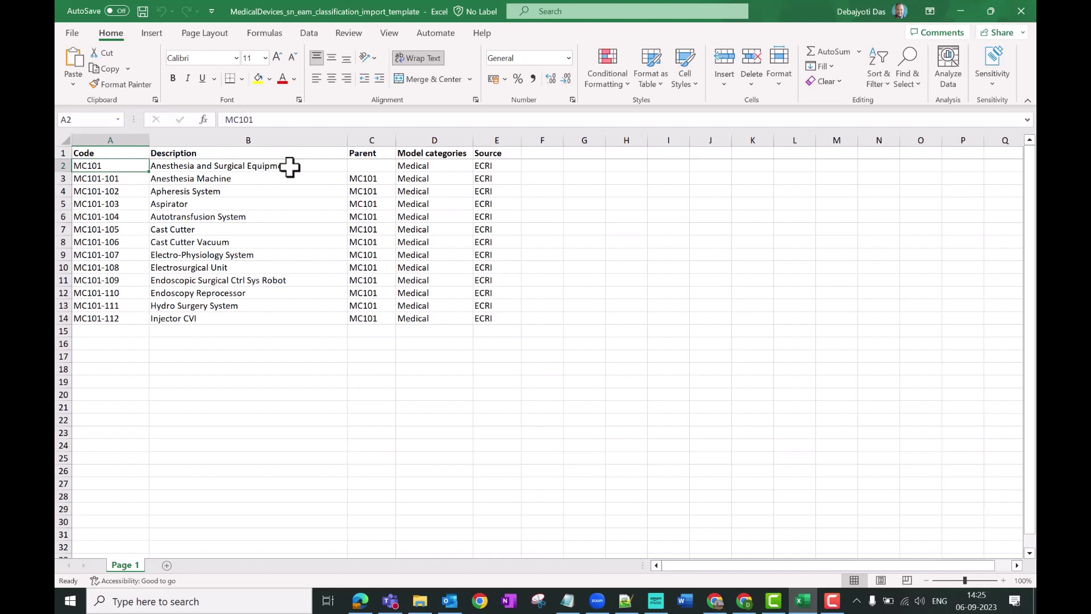
{"action": "left_click_drag", "start_coordinate": [363, 179], "coordinate": [361, 319]}
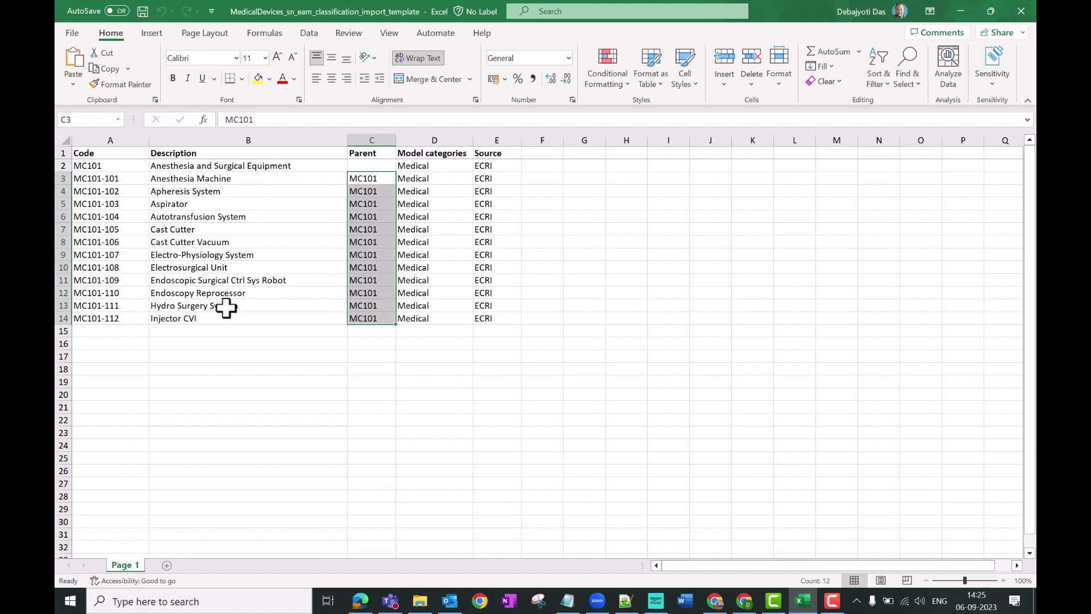
{"action": "left_click", "coordinate": [536, 359]}
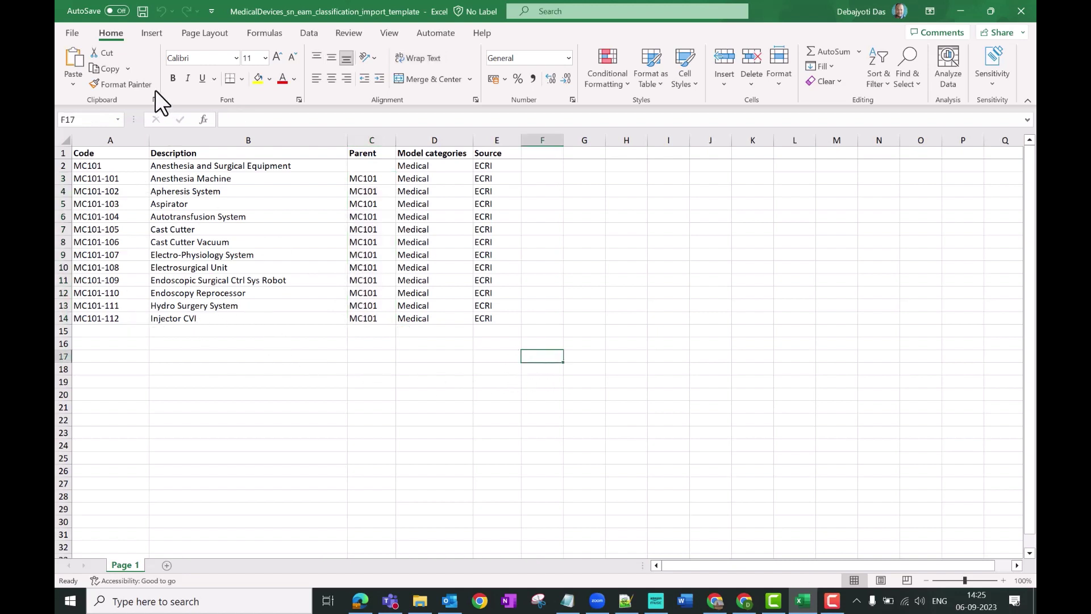
{"action": "left_click", "coordinate": [142, 11]}
{"action": "left_click", "coordinate": [1021, 11]}
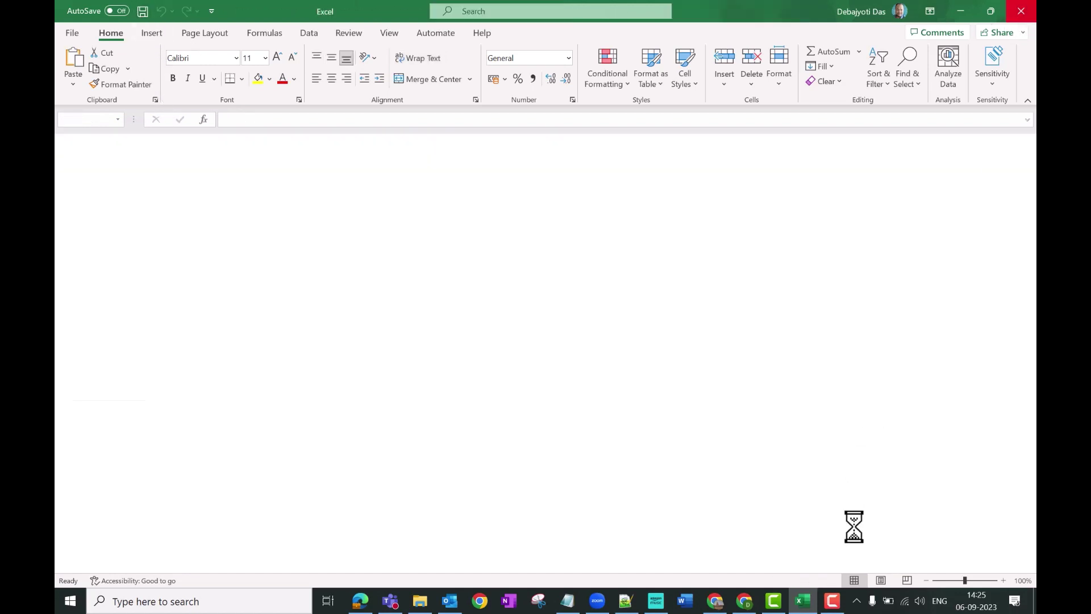
- Name the new enterprise classification import ClassificationLoad5
{"action": "left_click", "coordinate": [299, 244]}
{"action": "type", "text": "ClassificationLoad5"}
{"action": "left_click", "coordinate": [110, 242]}
{"action": "key", "text": "Delete"}
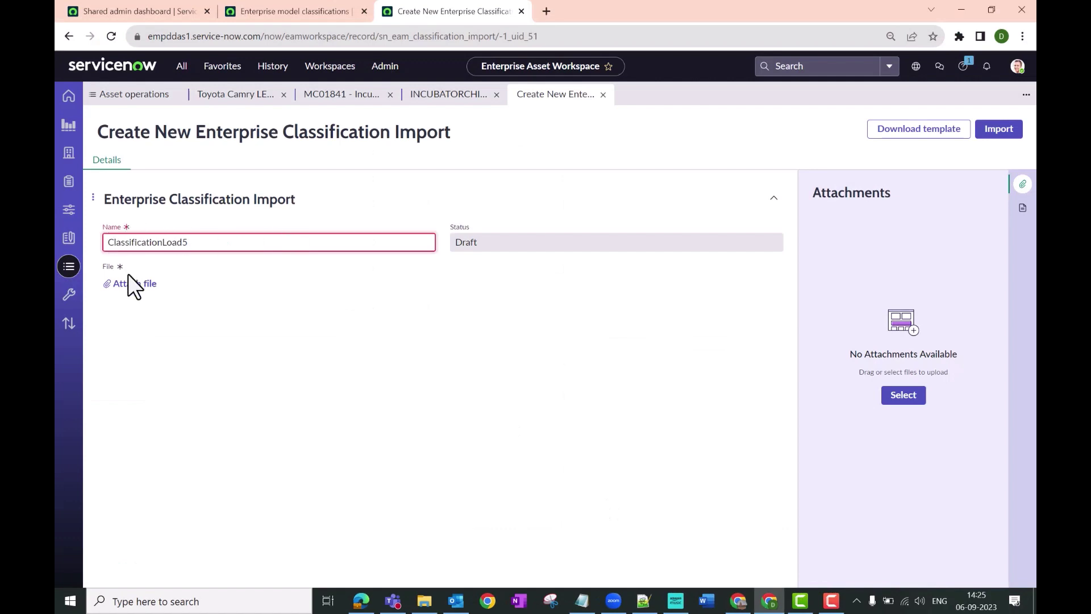
- Attach MedicalDevices_sn_eam_classification_import_template from Downloads to the ClassificationLoad5 record and run the import
{"action": "left_click", "coordinate": [129, 283]}
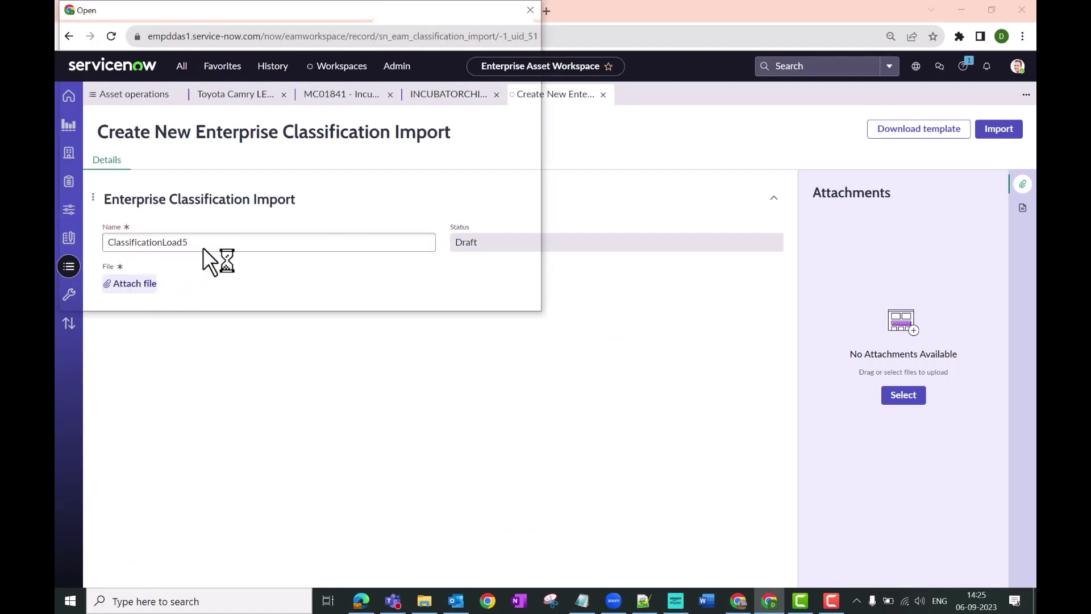
{"action": "left_click", "coordinate": [257, 112]}
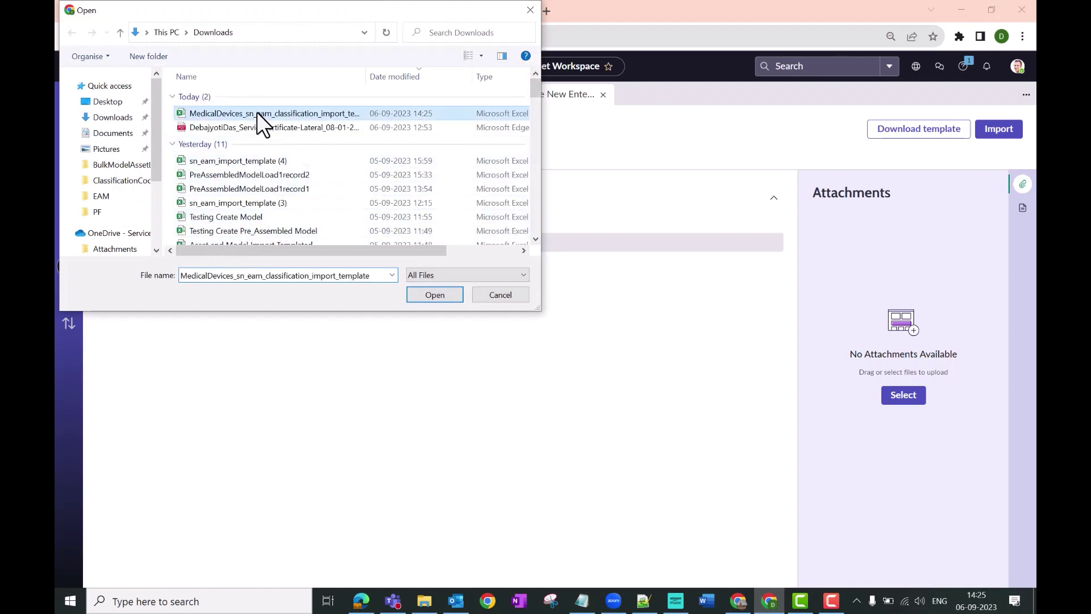
{"action": "left_click", "coordinate": [426, 297]}
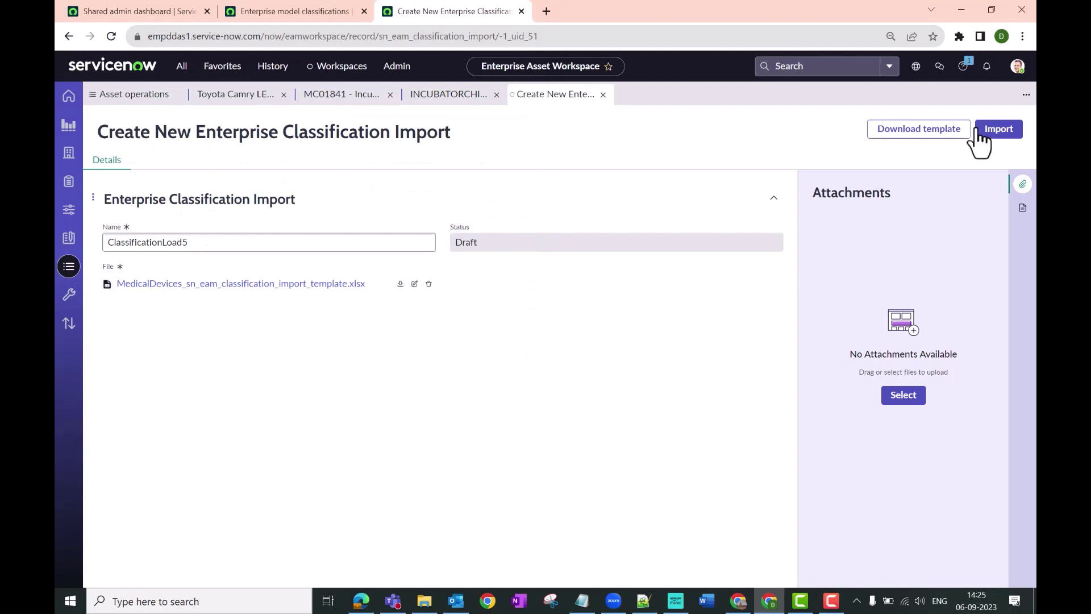
{"action": "left_click", "coordinate": [995, 137]}
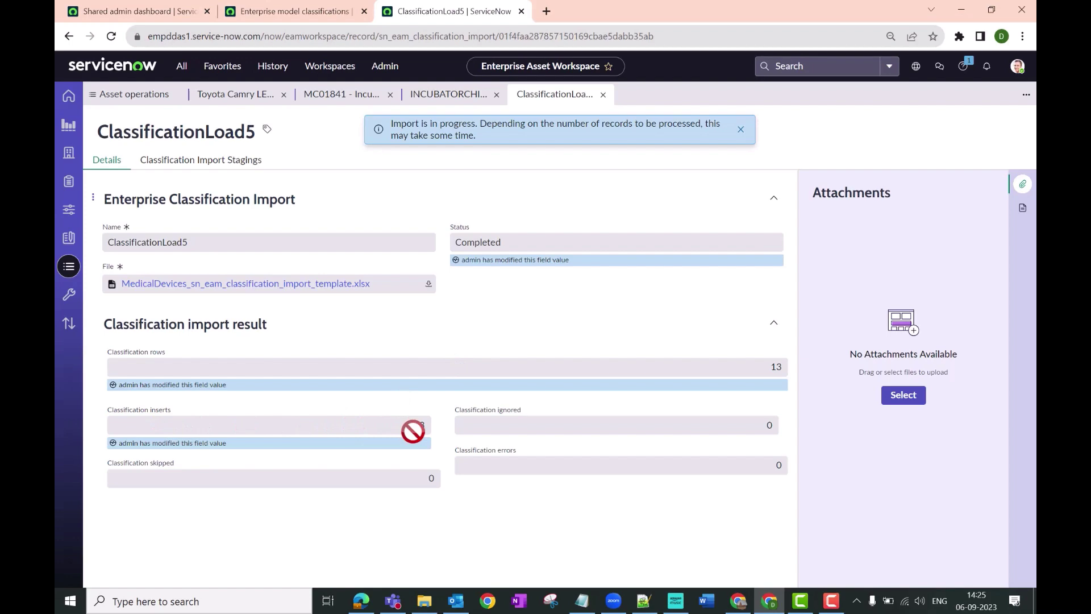
- Return to the Classifications list in Enterprise model management, refresh it and look through the imported records
{"action": "left_click", "coordinate": [69, 209]}
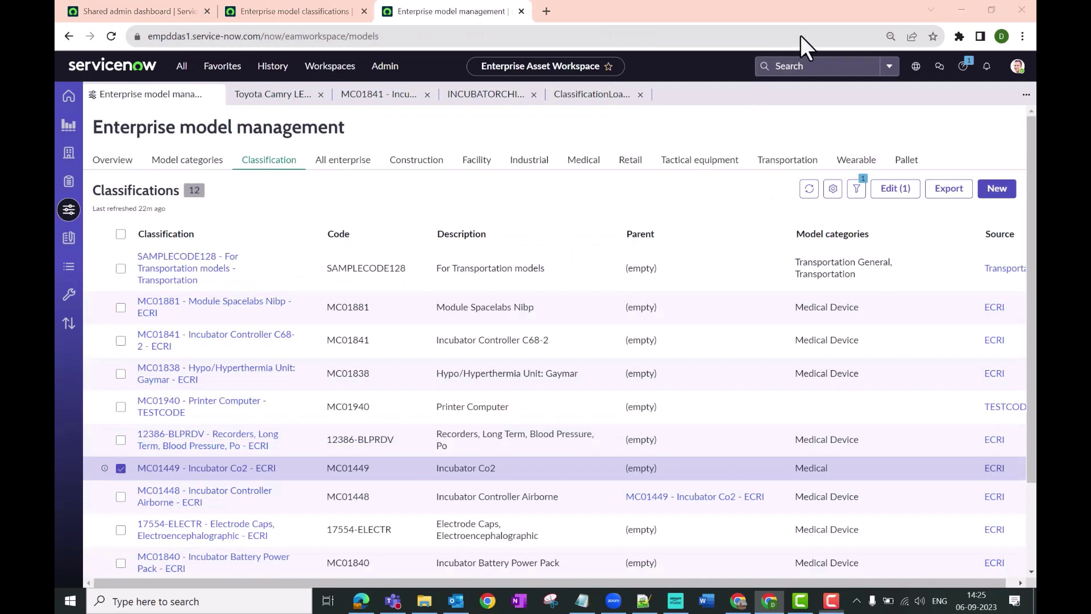
{"action": "scroll", "coordinate": [310, 271], "scroll_direction": "down", "scroll_amount": 1}
{"action": "scroll", "coordinate": [313, 284], "scroll_direction": "down", "scroll_amount": 2}
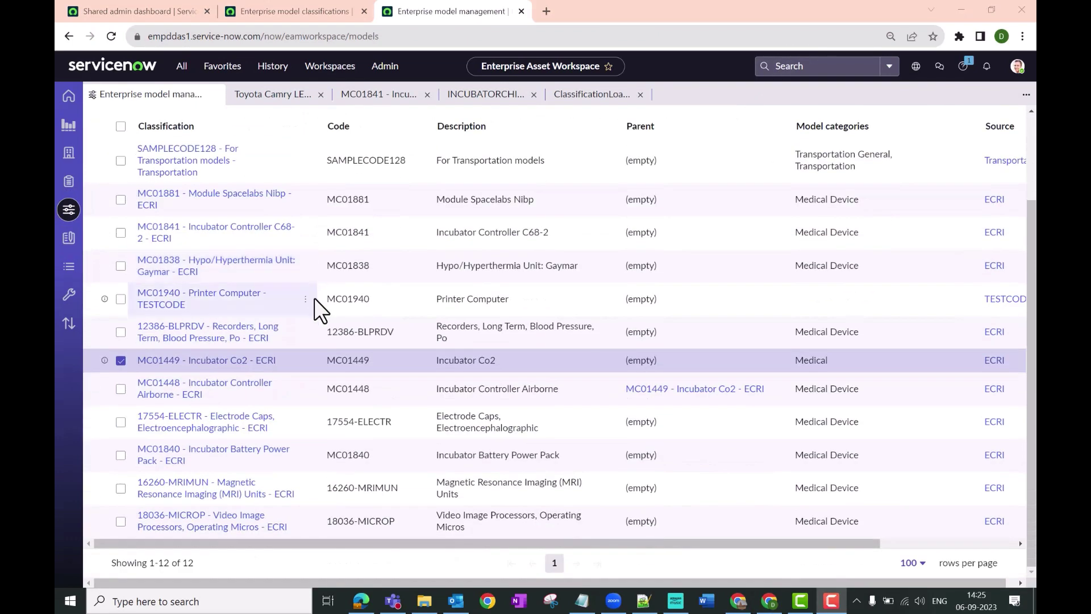
{"action": "scroll", "coordinate": [565, 295], "scroll_direction": "up", "scroll_amount": 3}
{"action": "left_click", "coordinate": [810, 194]}
{"action": "scroll", "coordinate": [562, 308], "scroll_direction": "down", "scroll_amount": 5}
{"action": "scroll", "coordinate": [460, 364], "scroll_direction": "down", "scroll_amount": 10}
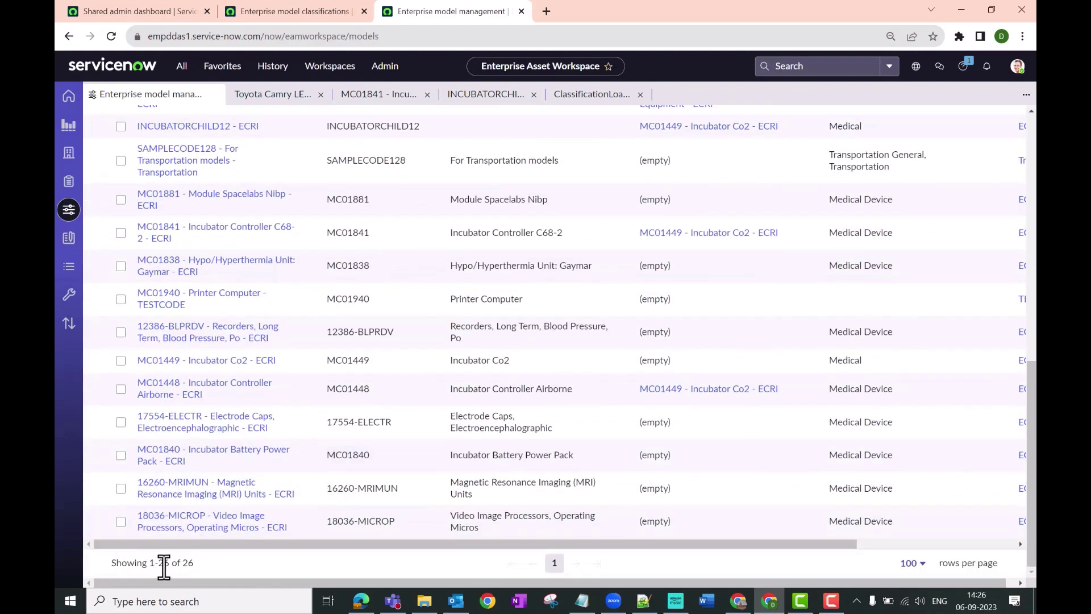
{"action": "scroll", "coordinate": [600, 497], "scroll_direction": "up", "scroll_amount": 7}
{"action": "scroll", "coordinate": [600, 497], "scroll_direction": "up", "scroll_amount": 5}
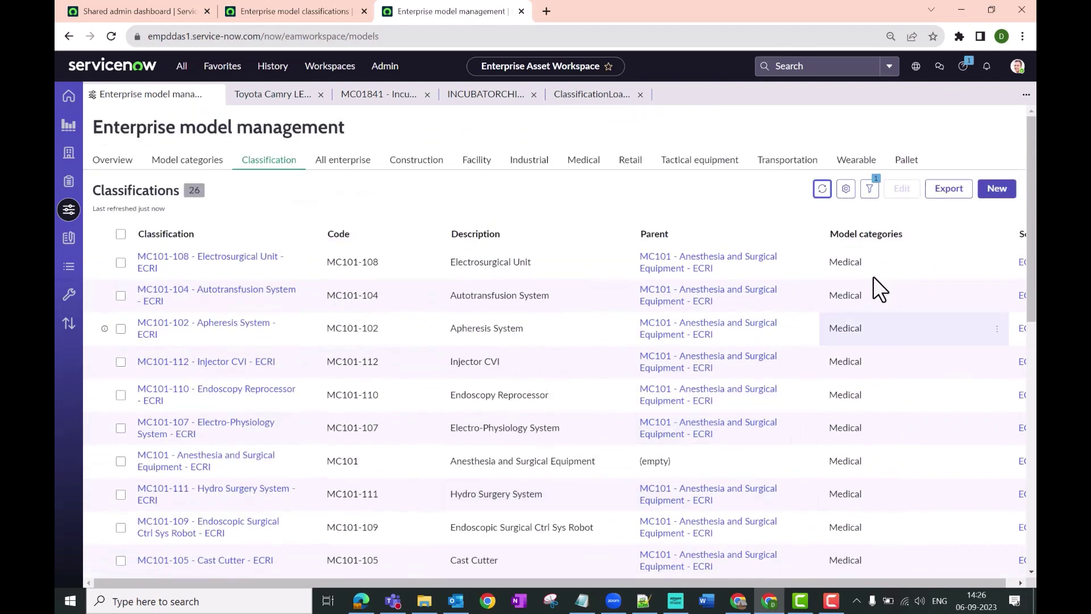
- Replace the active condition in the Classifications list filter with one on the Created field and apply it
{"action": "left_click", "coordinate": [869, 188]}
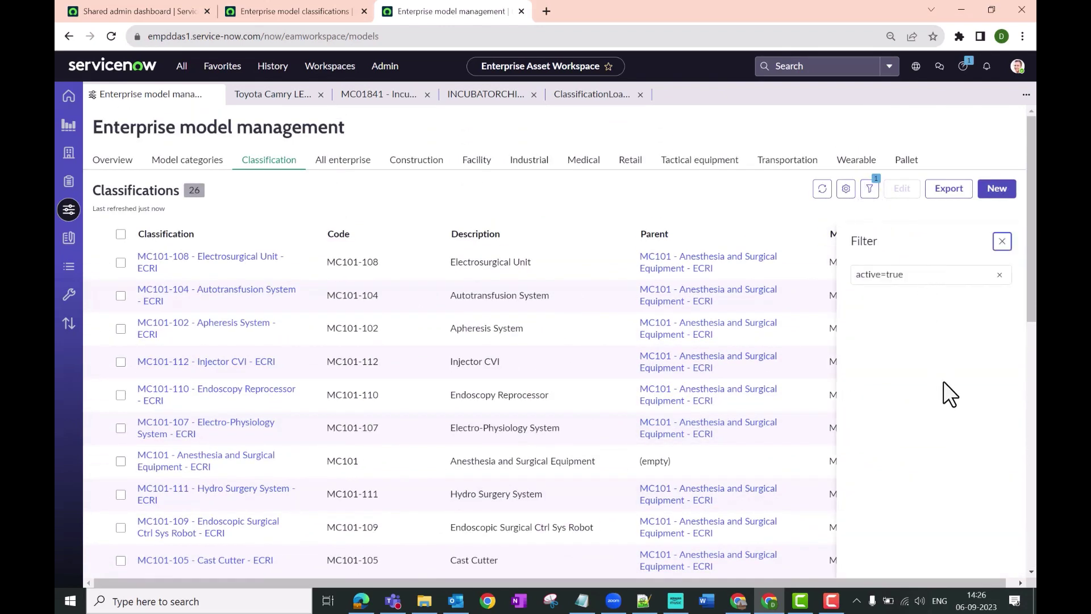
{"action": "scroll", "coordinate": [966, 455], "scroll_direction": "down", "scroll_amount": 10}
{"action": "left_click", "coordinate": [973, 572]}
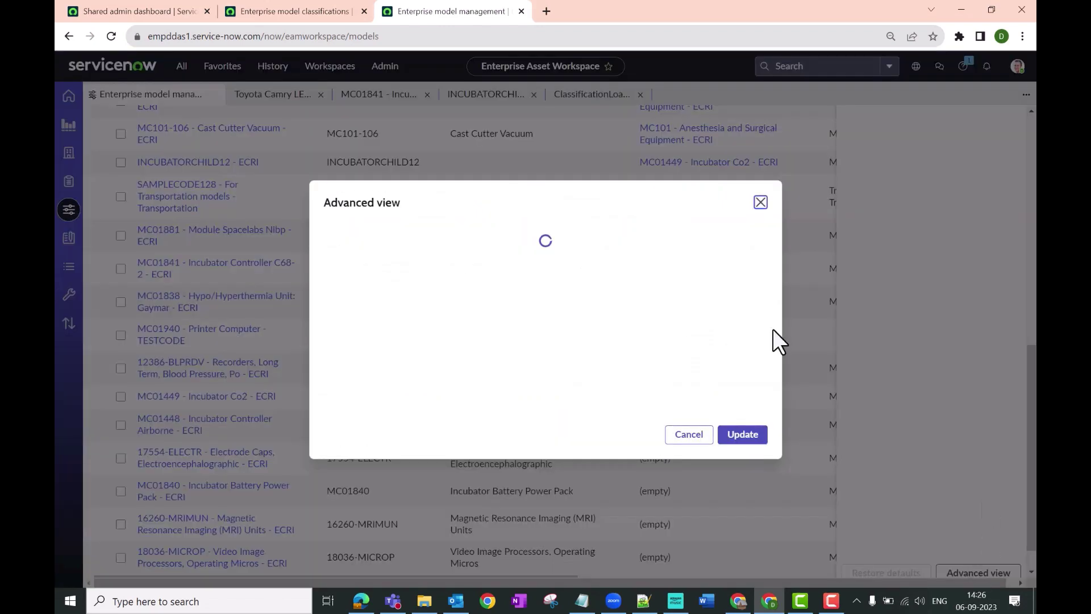
{"action": "left_click", "coordinate": [406, 318]}
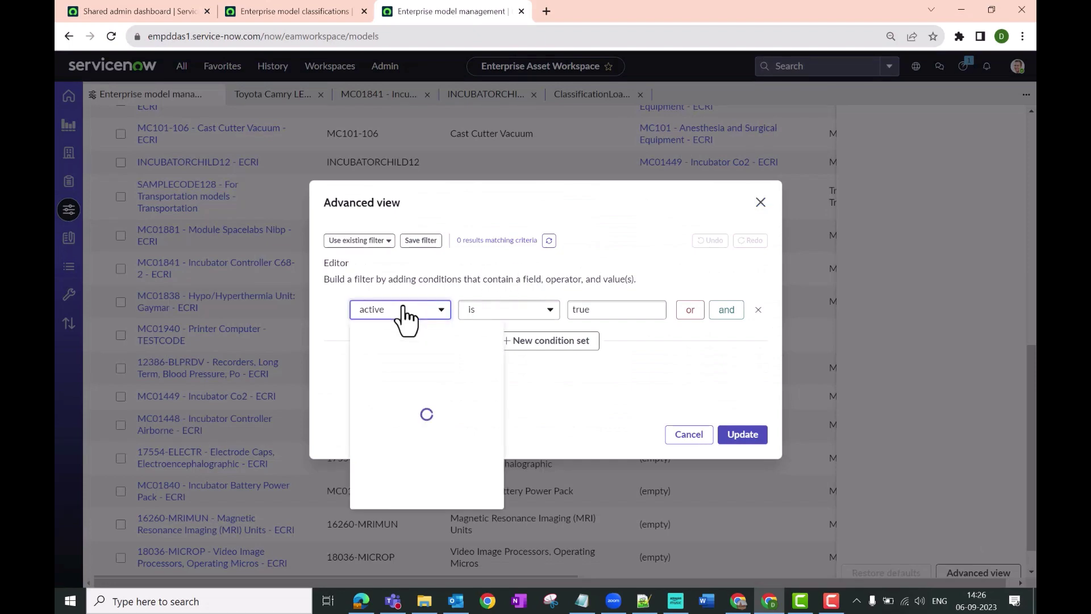
{"action": "type", "text": "re"}
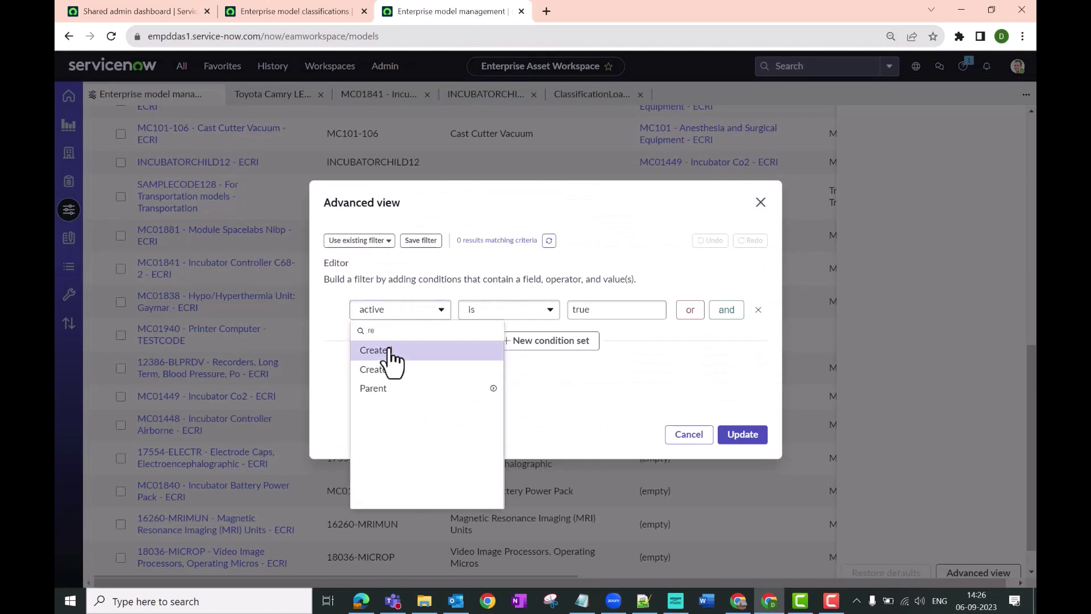
{"action": "left_click", "coordinate": [390, 351]}
{"action": "left_click", "coordinate": [748, 435]}
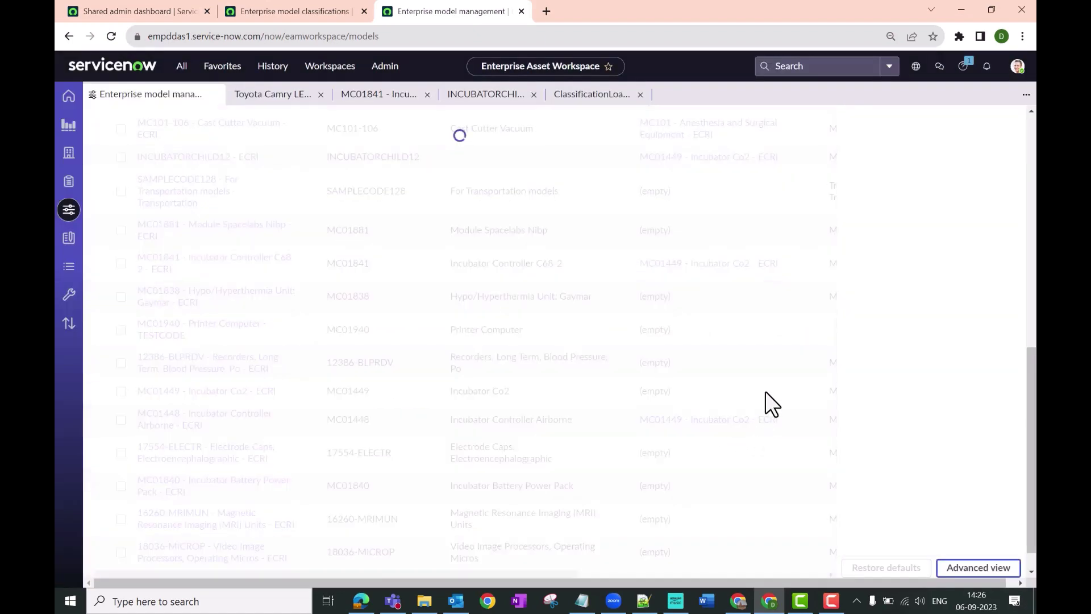
{"action": "scroll", "coordinate": [917, 256], "scroll_direction": "up", "scroll_amount": 3}
{"action": "left_click", "coordinate": [999, 243]}
- Examine the filtered classifications and their parents, highlighting the manually created INCUBATORCHILD12 code
{"action": "scroll", "coordinate": [284, 278], "scroll_direction": "down", "scroll_amount": 2}
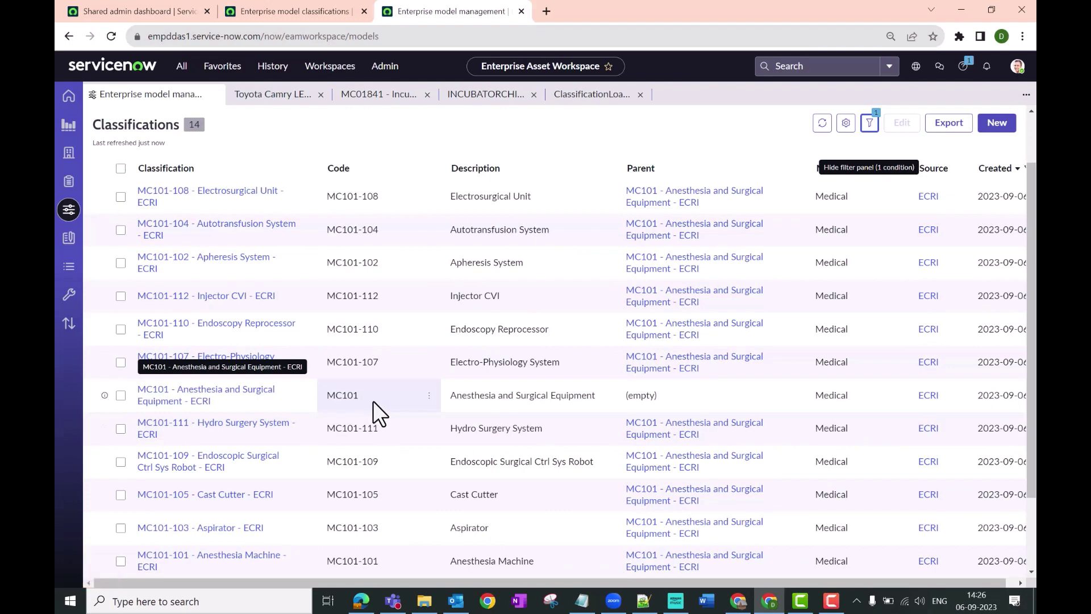
{"action": "scroll", "coordinate": [291, 483], "scroll_direction": "down", "scroll_amount": 2}
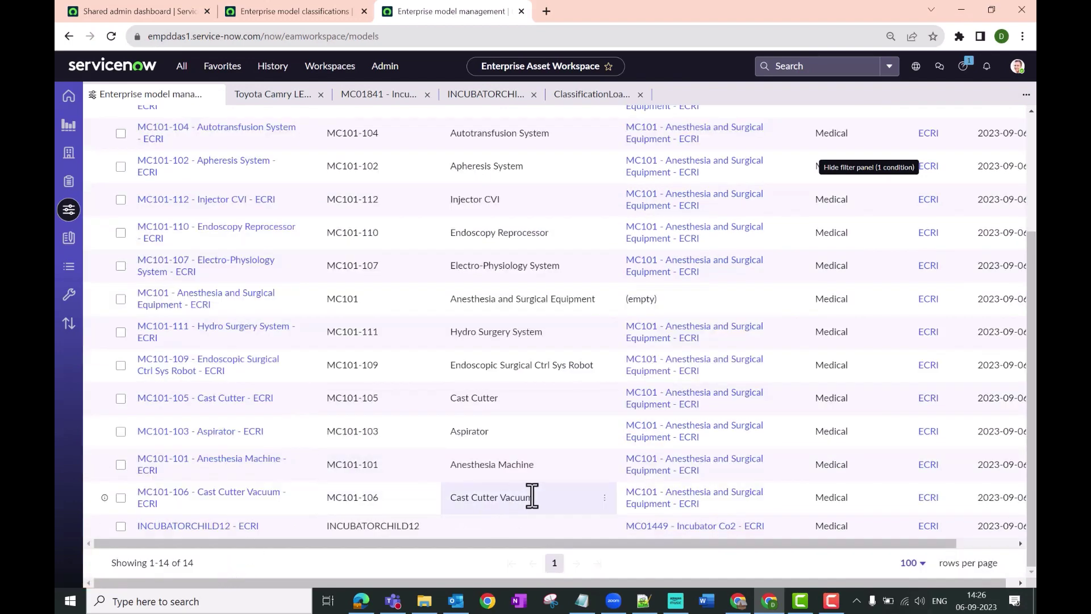
{"action": "scroll", "coordinate": [533, 494], "scroll_direction": "up", "scroll_amount": 2}
{"action": "scroll", "coordinate": [535, 489], "scroll_direction": "up", "scroll_amount": 1}
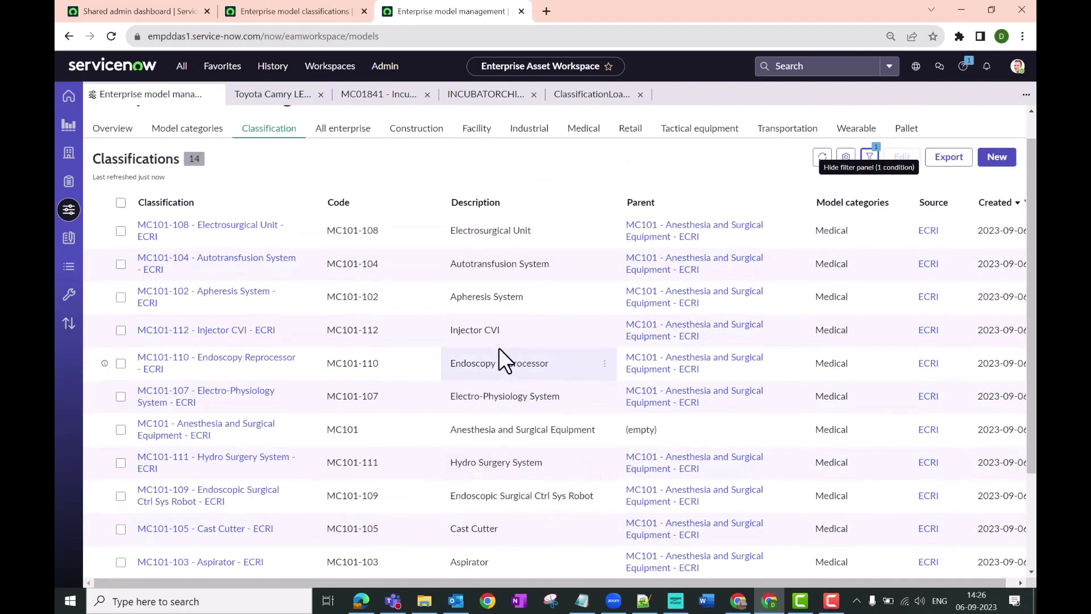
{"action": "scroll", "coordinate": [499, 350], "scroll_direction": "down", "scroll_amount": 2}
{"action": "scroll", "coordinate": [471, 307], "scroll_direction": "up", "scroll_amount": 2}
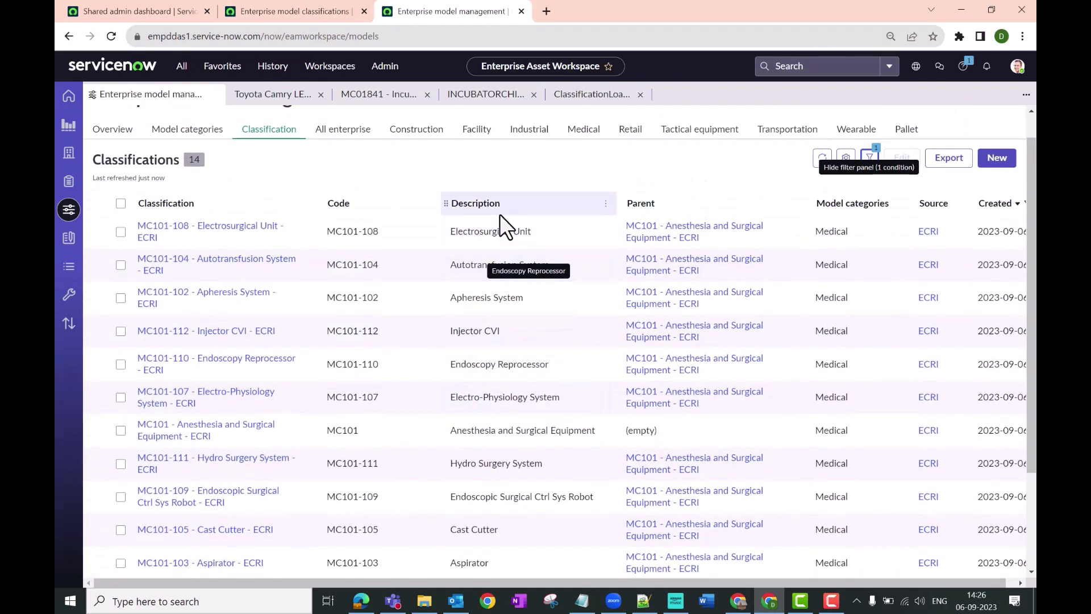
{"action": "scroll", "coordinate": [360, 508], "scroll_direction": "down", "scroll_amount": 2}
{"action": "left_click_drag", "start_coordinate": [329, 526], "coordinate": [414, 526]}
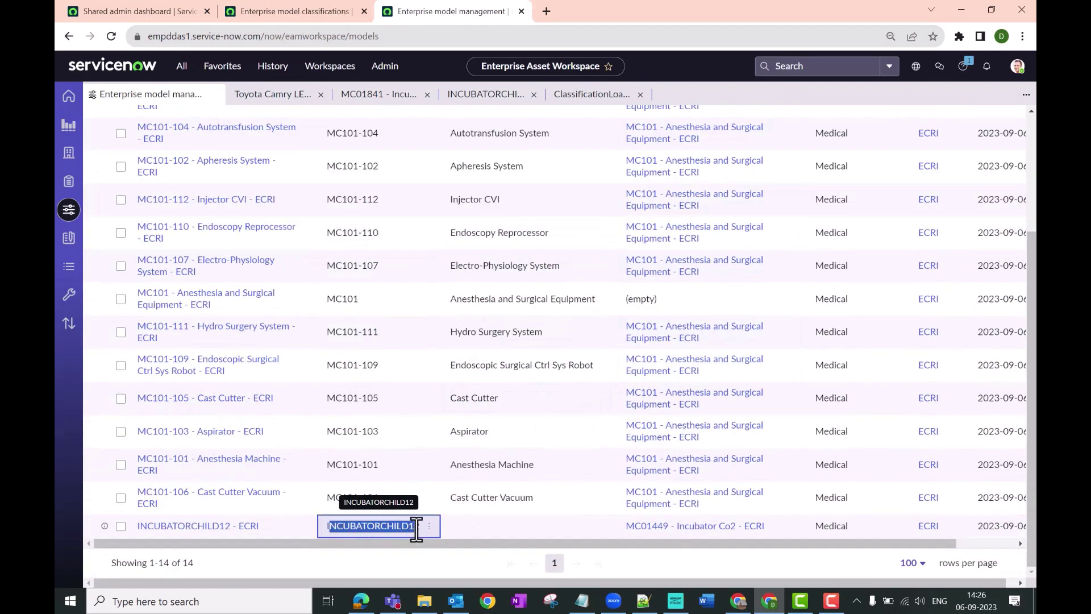
{"action": "scroll", "coordinate": [340, 442], "scroll_direction": "up", "scroll_amount": 3}
{"action": "scroll", "coordinate": [326, 362], "scroll_direction": "down", "scroll_amount": 3}
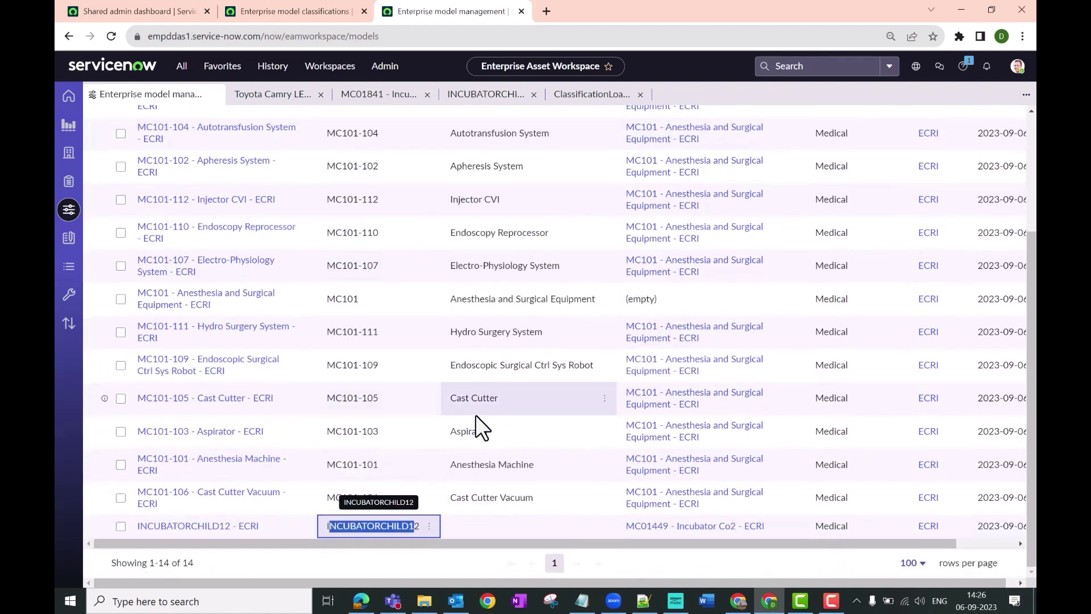
- Compare the MC101 parent code with its child classifications and open the MC101-112 - Injector CVI - ECRI record
{"action": "scroll", "coordinate": [507, 441], "scroll_direction": "up", "scroll_amount": 1}
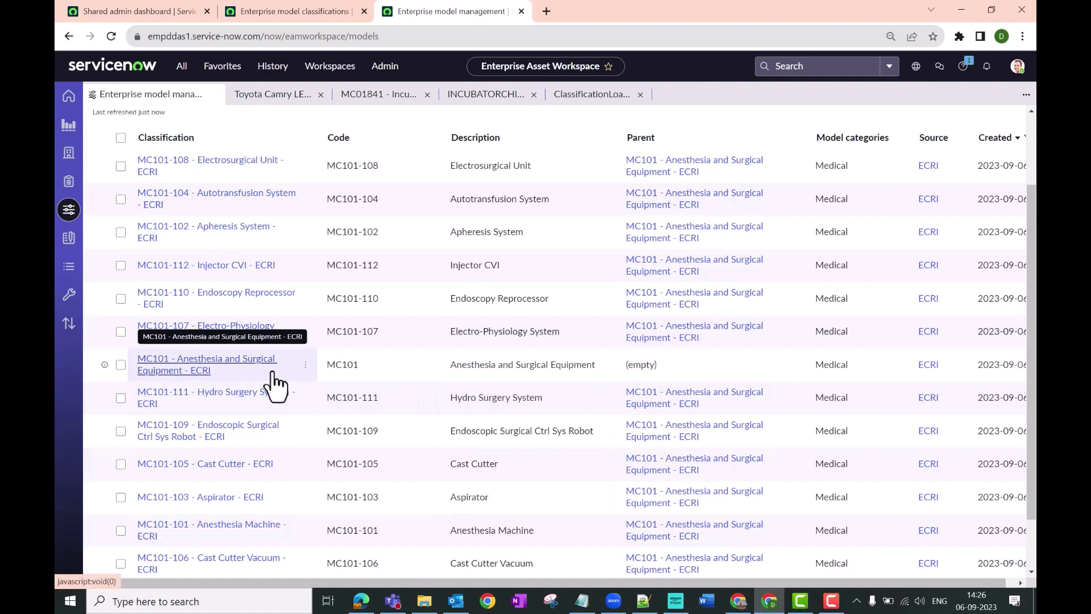
{"action": "double_click", "coordinate": [342, 368]}
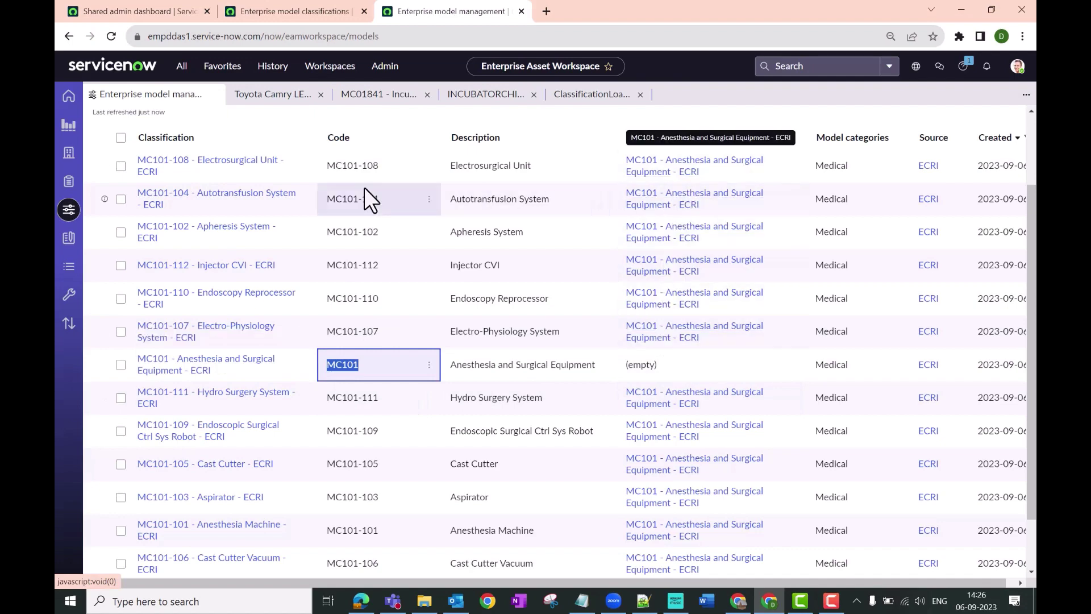
{"action": "scroll", "coordinate": [250, 446], "scroll_direction": "down", "scroll_amount": 1}
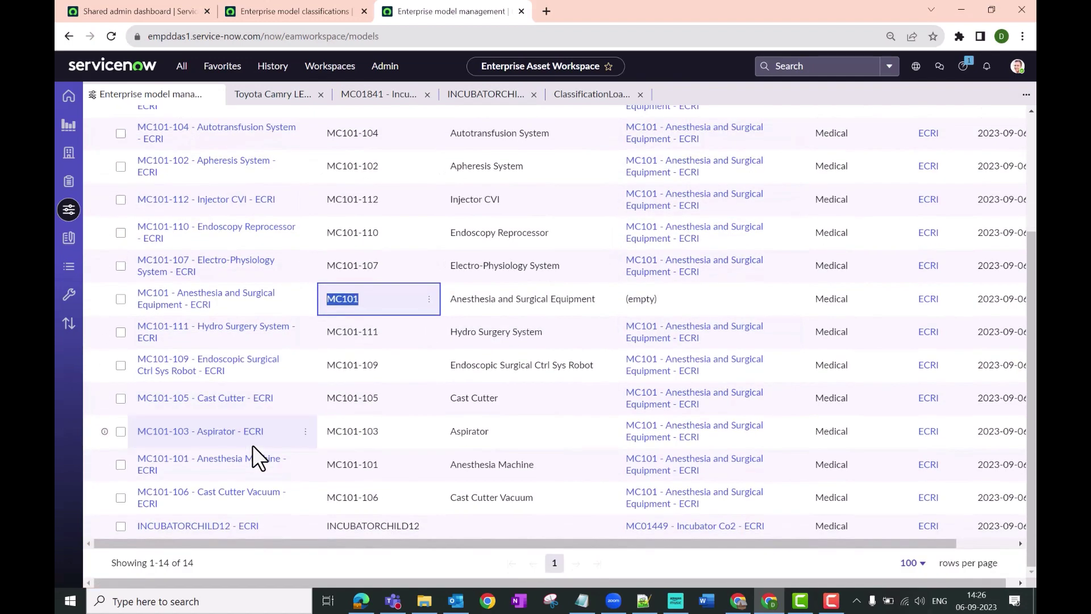
{"action": "scroll", "coordinate": [540, 427], "scroll_direction": "up", "scroll_amount": 3}
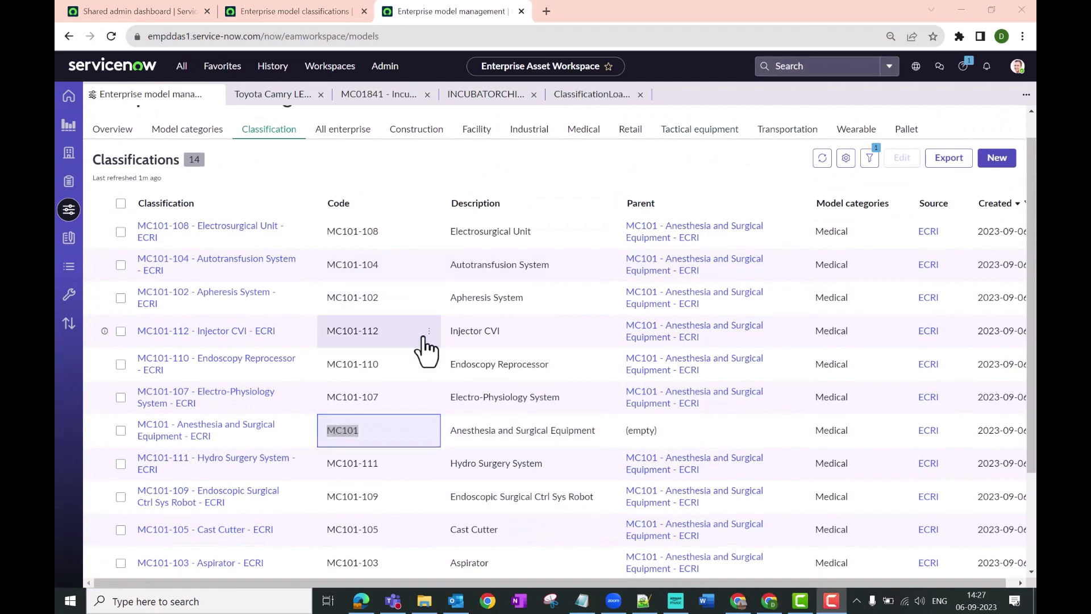
{"action": "left_click", "coordinate": [203, 331]}
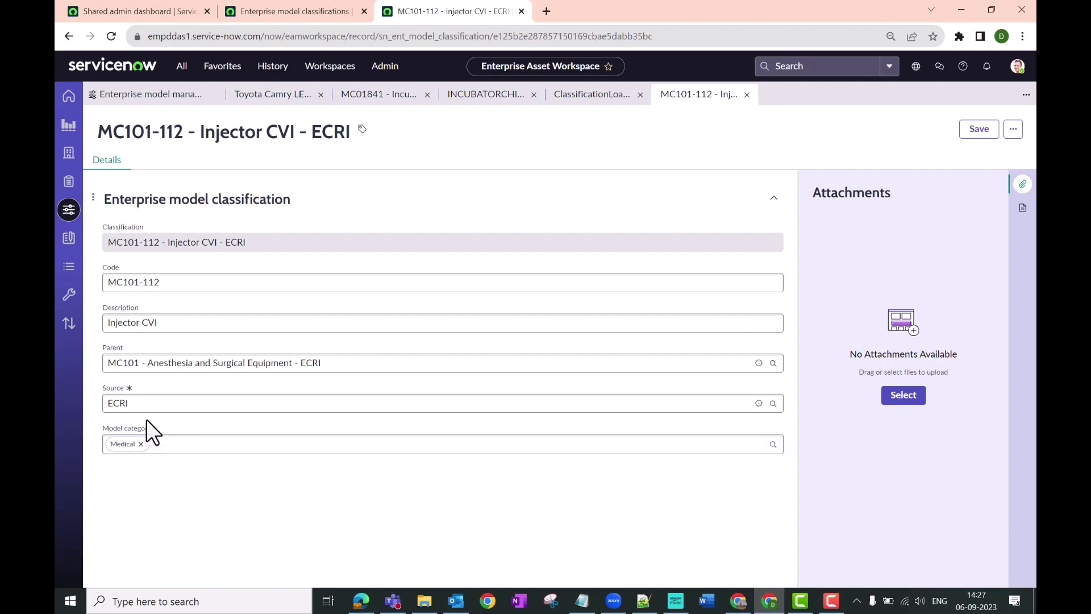
- Filter the Model categories list to parent categories starting with medical and return to the MC101-112 record
{"action": "left_click", "coordinate": [68, 217]}
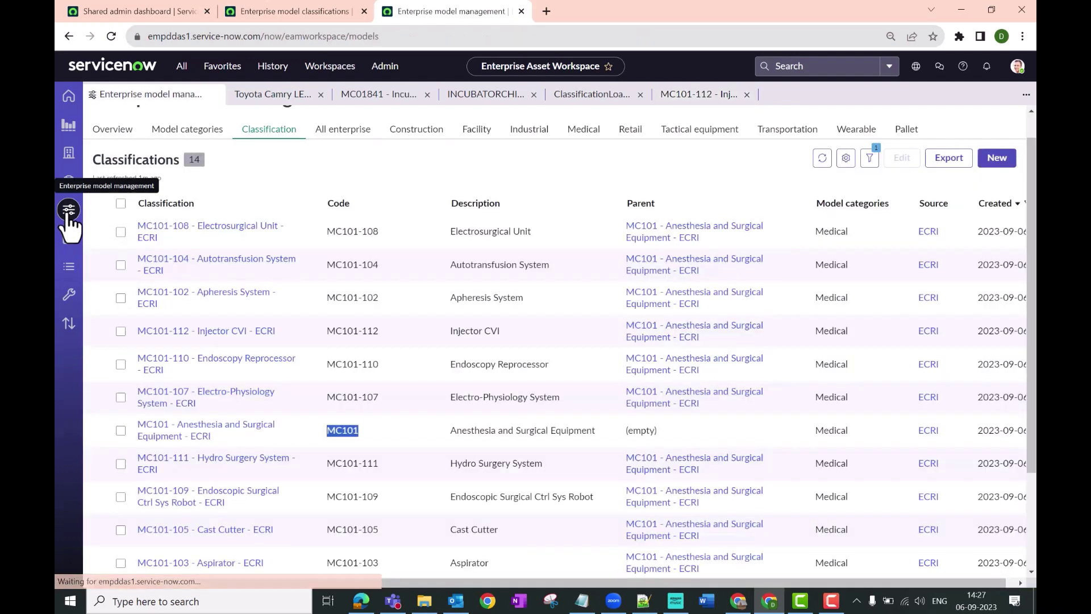
{"action": "left_click", "coordinate": [166, 130]}
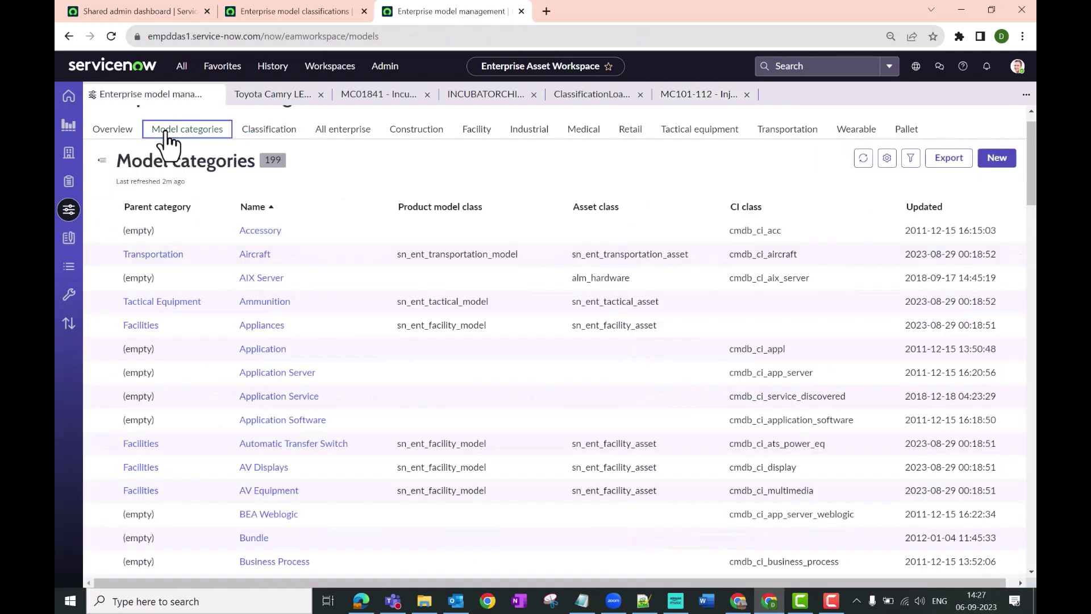
{"action": "left_click", "coordinate": [219, 208]}
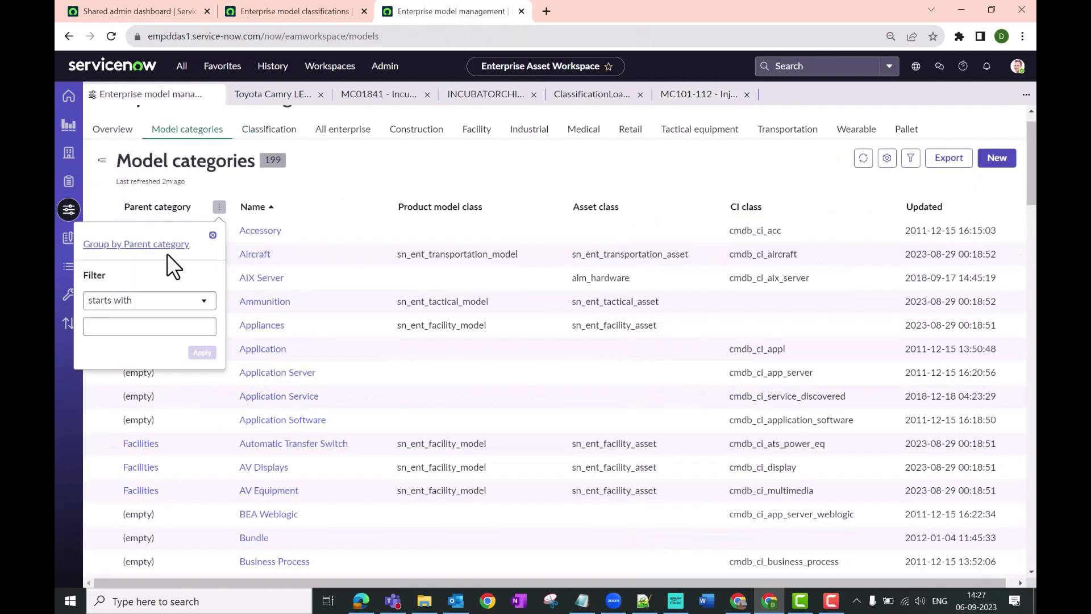
{"action": "left_click", "coordinate": [152, 325]}
{"action": "type", "text": "medical"}
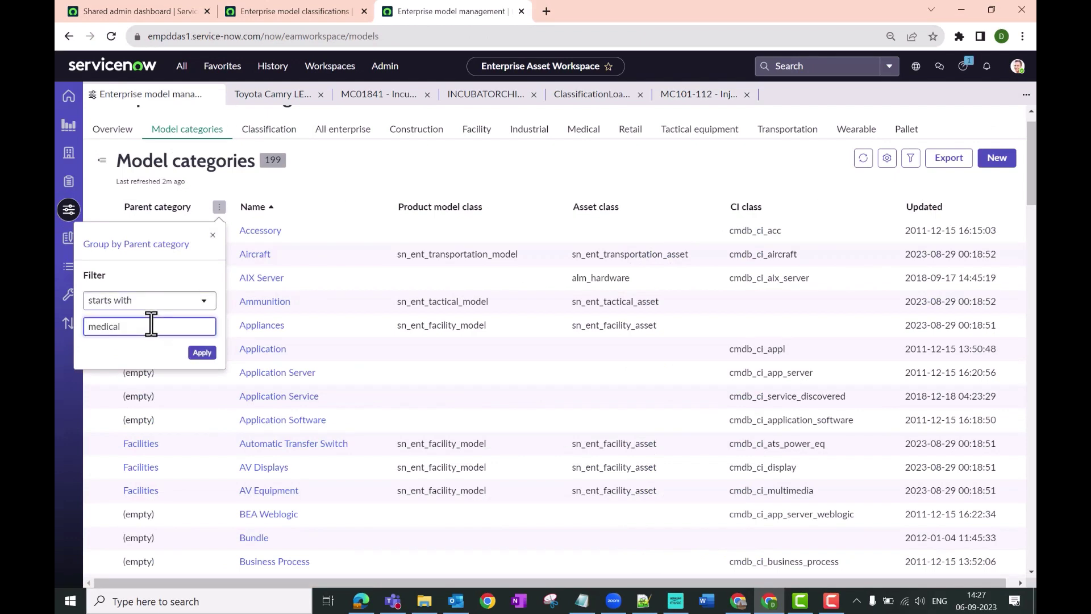
{"action": "key", "text": "Return"}
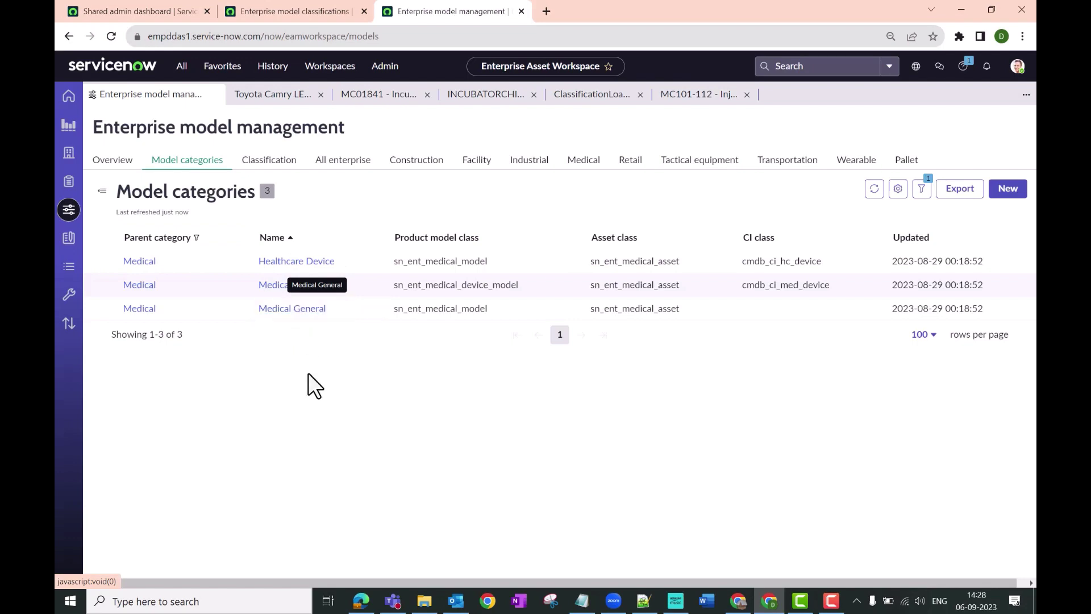
{"action": "left_click", "coordinate": [685, 96]}
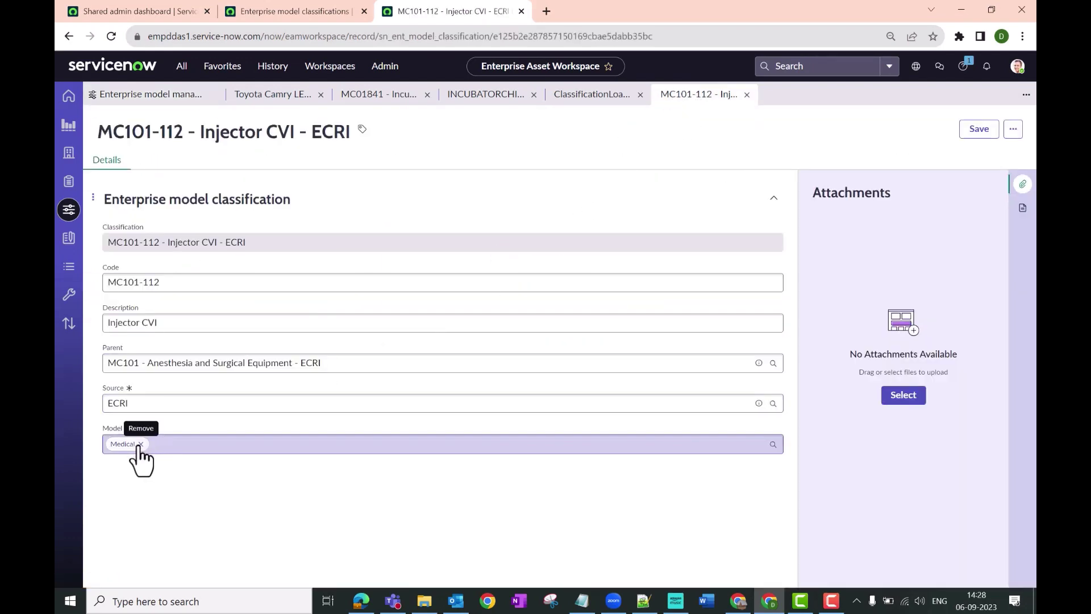
- Replace the Medical model category of MC101-112 with Healthcare Device and Medical Device and save the record
{"action": "left_click", "coordinate": [141, 444]}
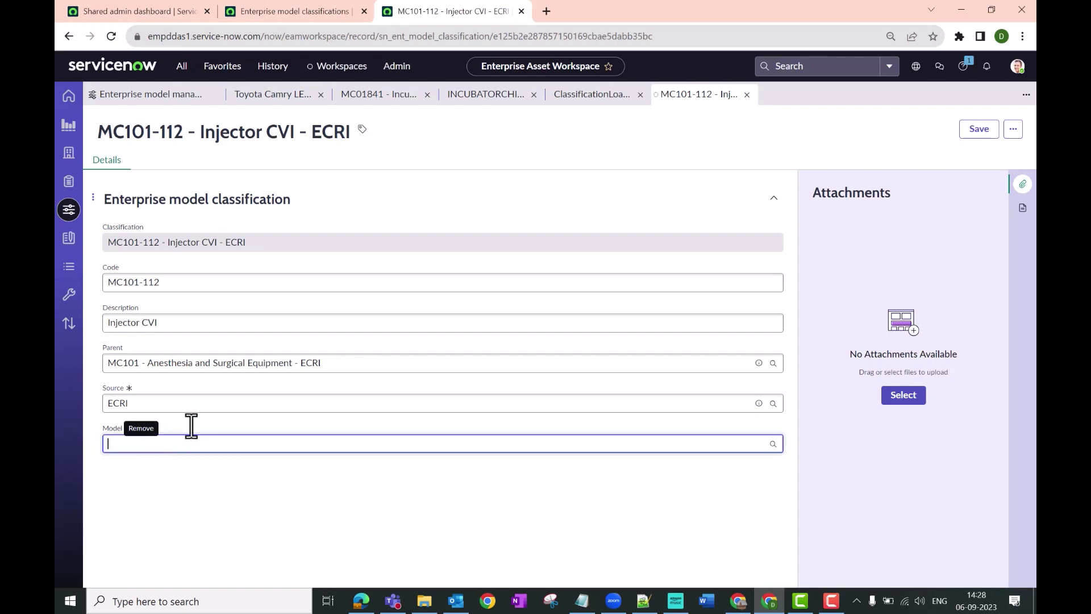
{"action": "type", "text": "hea"}
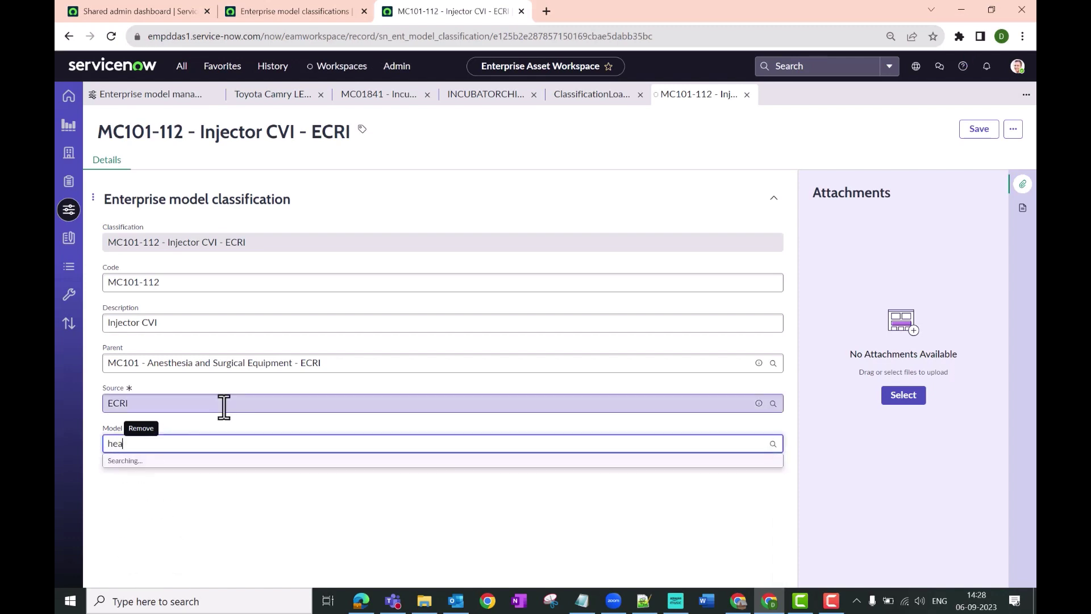
{"action": "left_click", "coordinate": [228, 479]}
{"action": "type", "text": "medical"}
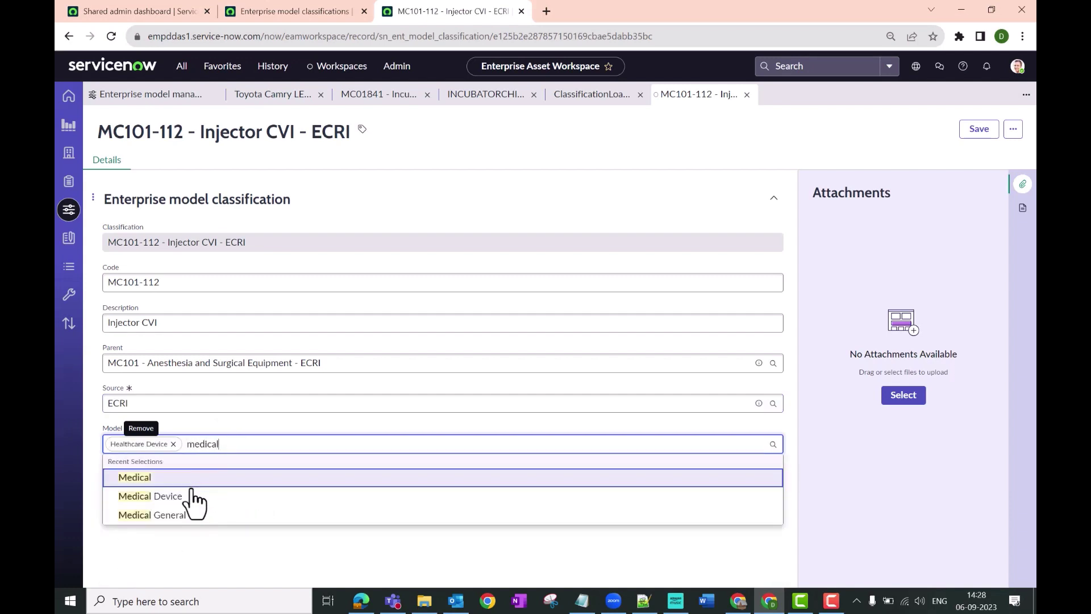
{"action": "left_click", "coordinate": [171, 497]}
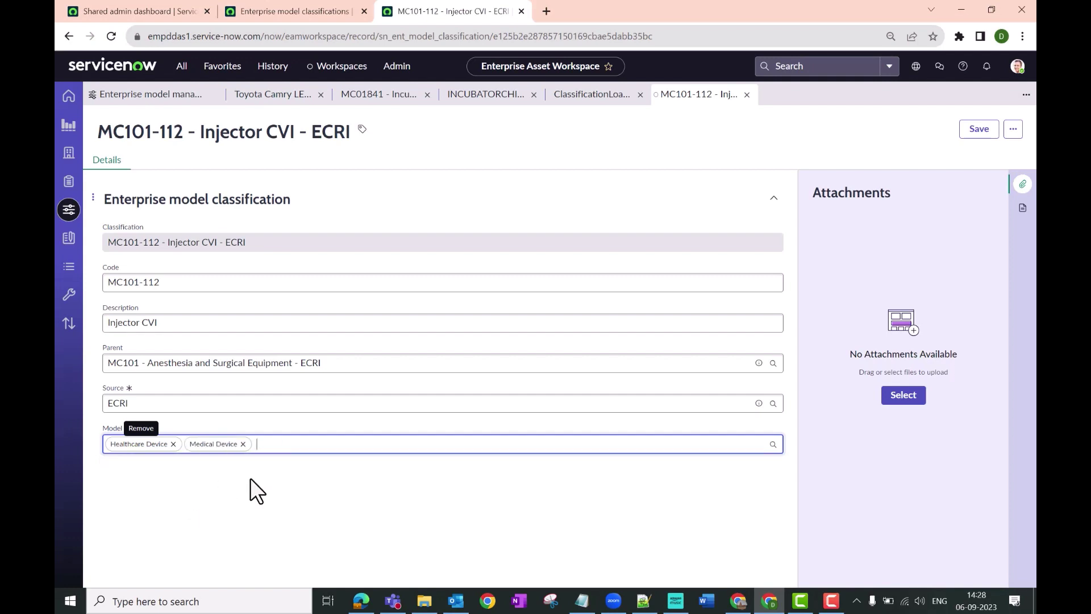
{"action": "left_click", "coordinate": [289, 491]}
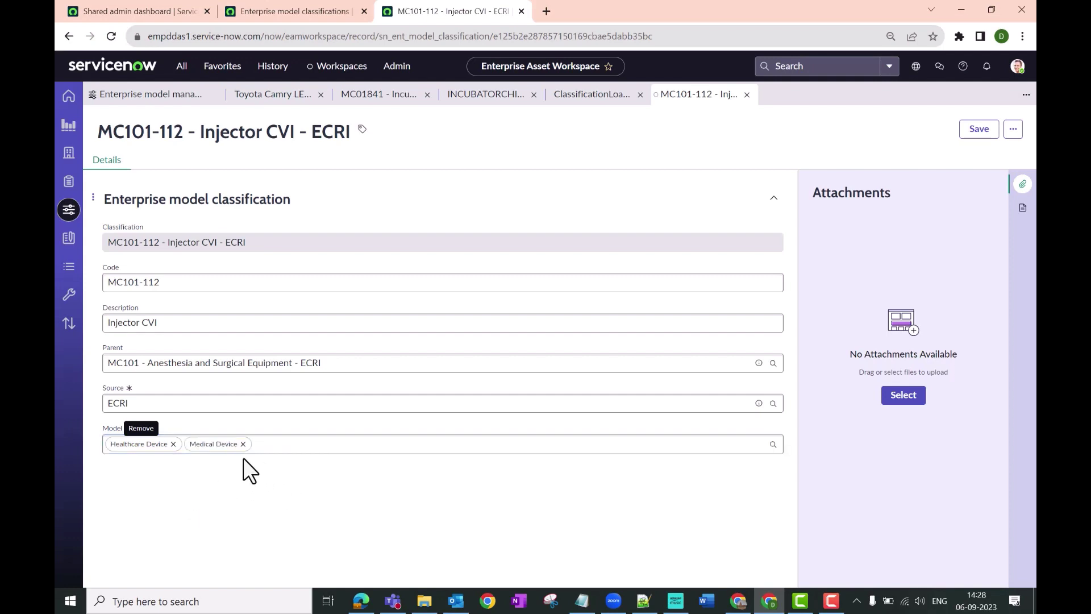
{"action": "left_click", "coordinate": [970, 134]}
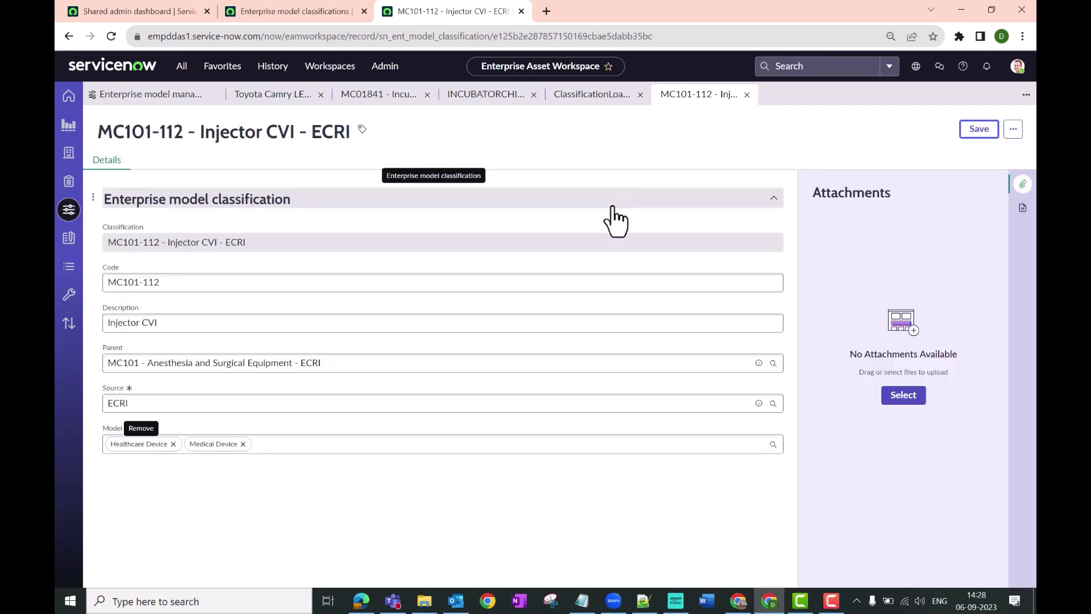
- Try to add Ammunition to the model categories of MC101-112 and save the record
{"action": "left_click", "coordinate": [314, 446]}
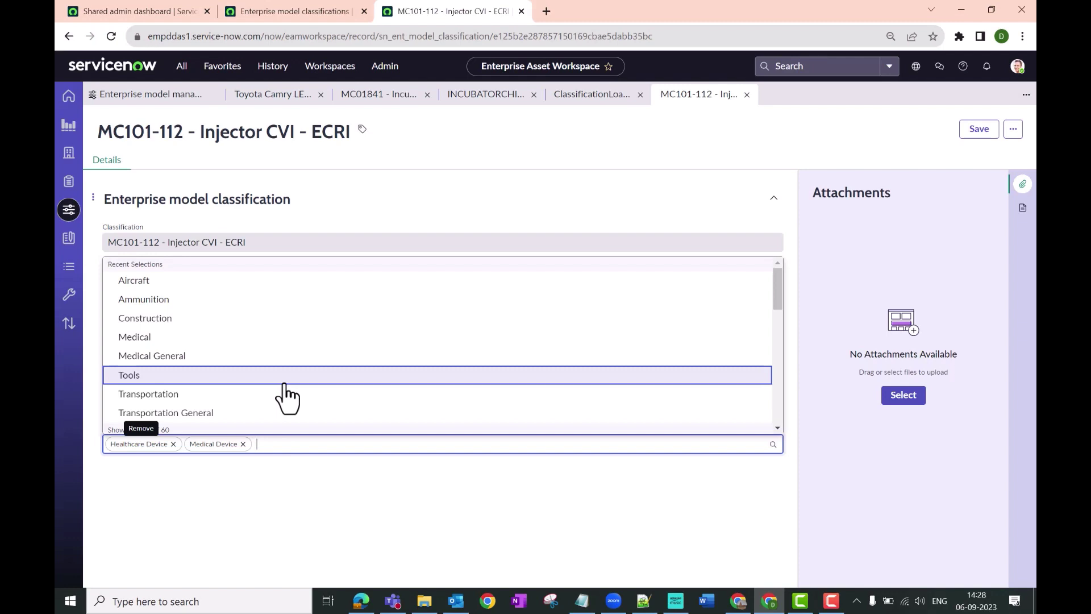
{"action": "left_click", "coordinate": [208, 300]}
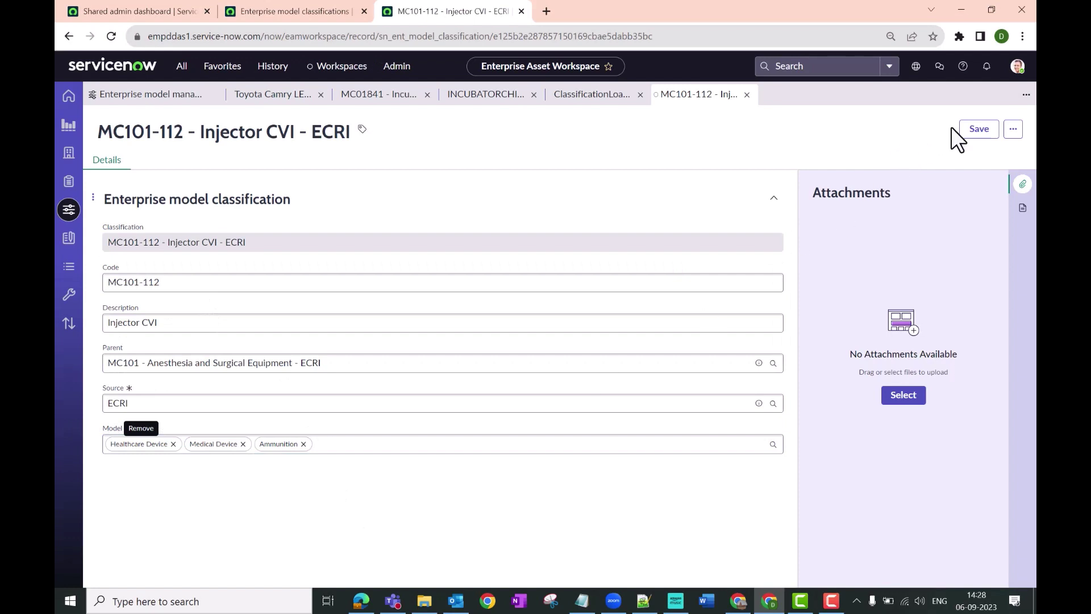
{"action": "left_click", "coordinate": [978, 131]}
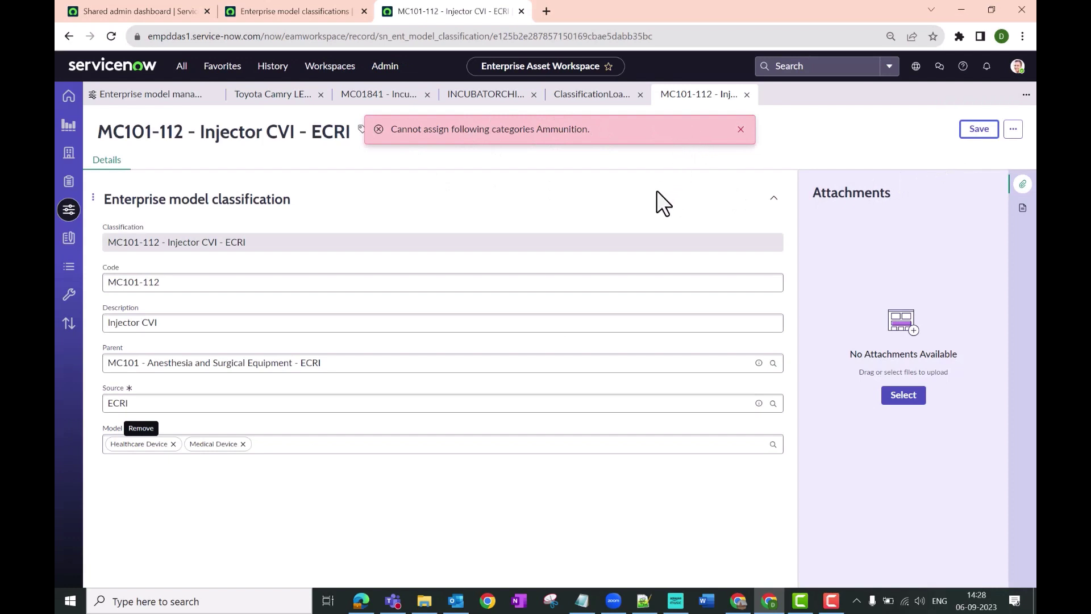
{"action": "left_click", "coordinate": [359, 502]}
{"action": "left_click", "coordinate": [741, 130]}
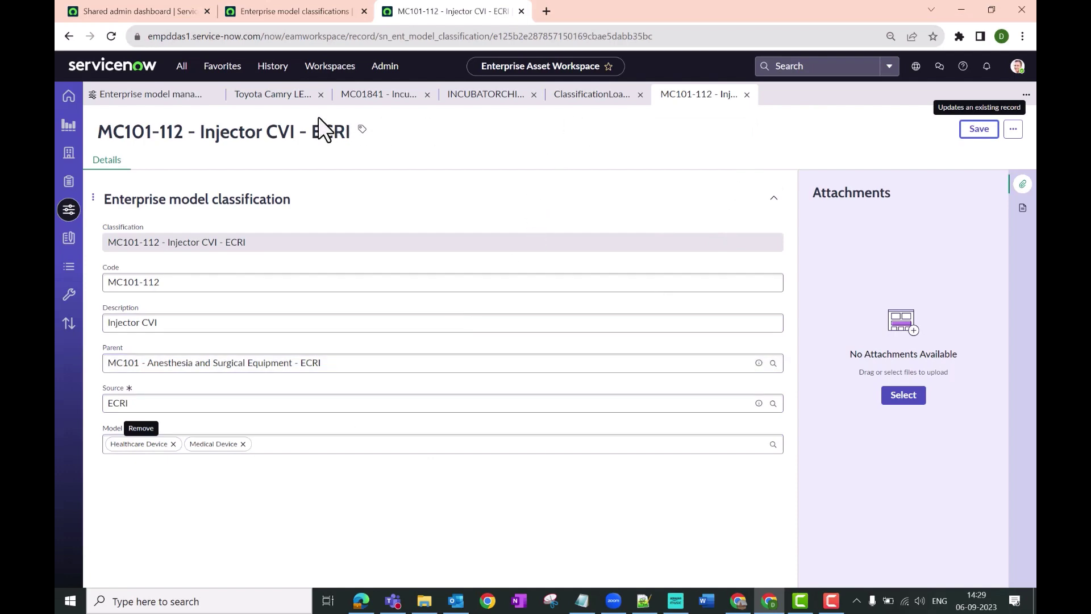
- Go back to the Classifications list and open the MC101-111 - Hydro Surgery System - ECRI record
{"action": "left_click", "coordinate": [162, 96]}
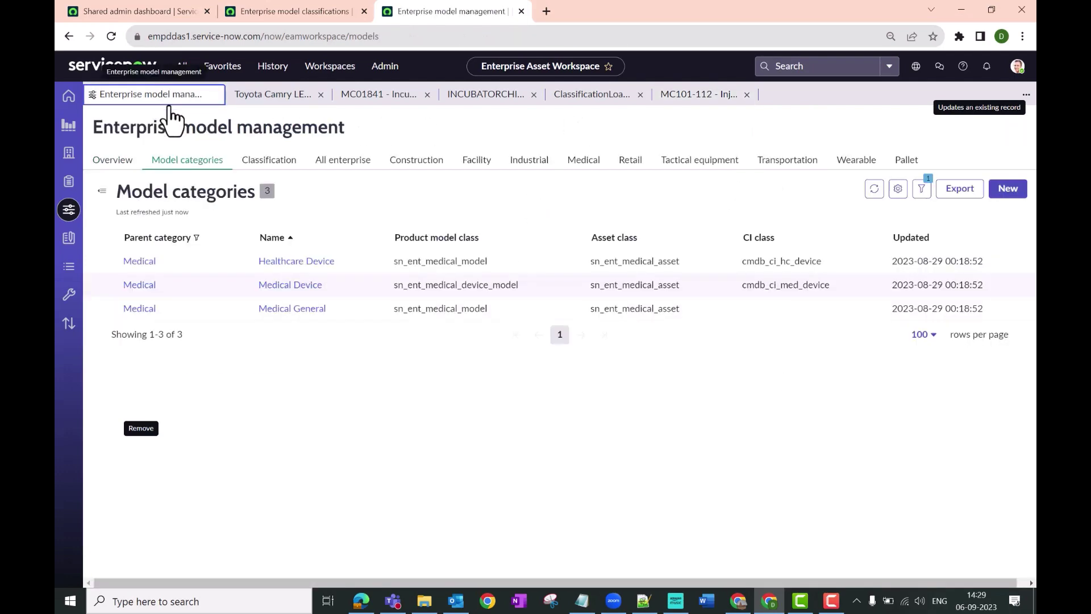
{"action": "left_click", "coordinate": [283, 166]}
{"action": "scroll", "coordinate": [492, 397], "scroll_direction": "down", "scroll_amount": 1}
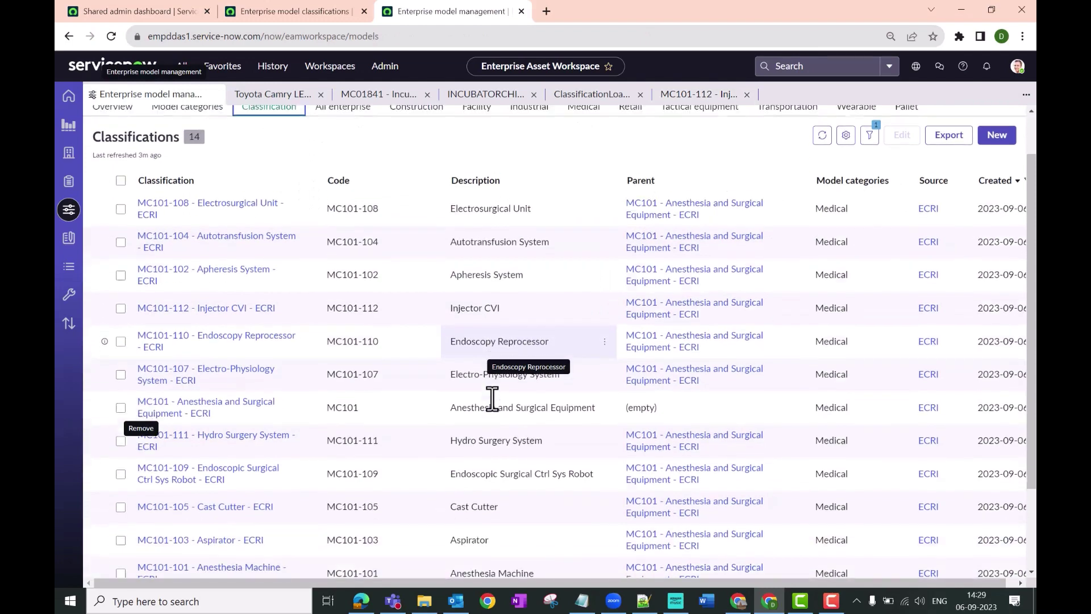
{"action": "scroll", "coordinate": [492, 398], "scroll_direction": "down", "scroll_amount": 2}
{"action": "scroll", "coordinate": [841, 304], "scroll_direction": "up", "scroll_amount": 3}
{"action": "scroll", "coordinate": [844, 324], "scroll_direction": "down", "scroll_amount": 4}
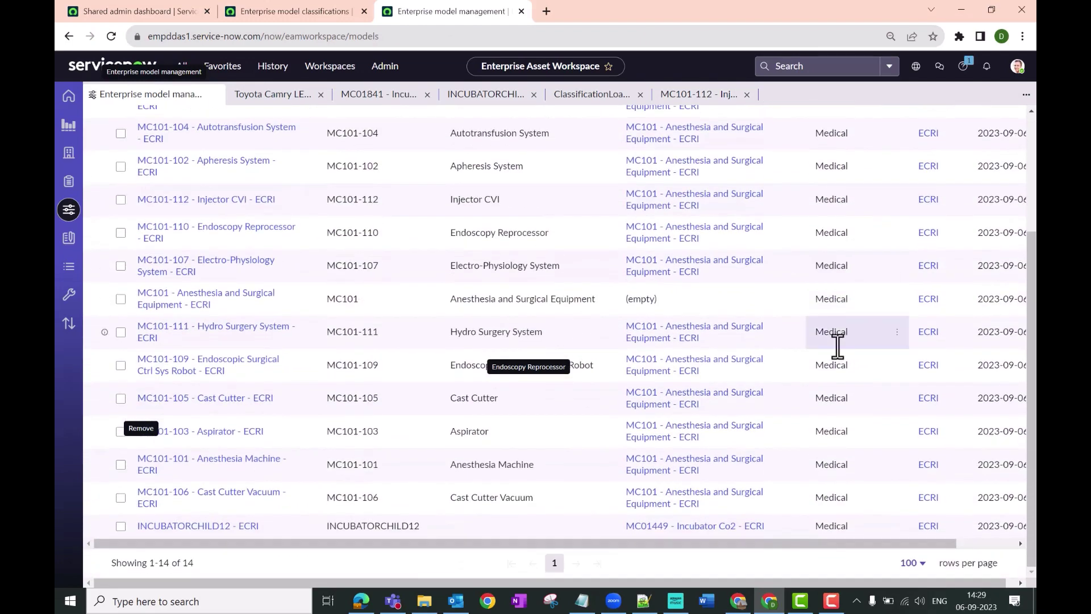
{"action": "left_click", "coordinate": [230, 341]}
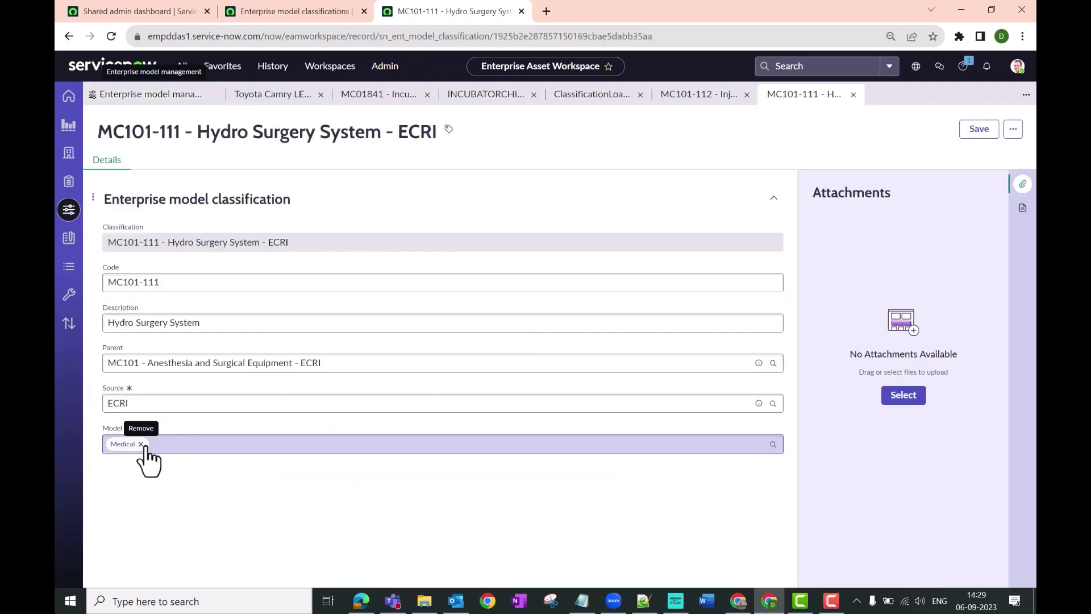
- Replace the Medical model category of MC101-111 with Medical General and save the record
{"action": "left_click", "coordinate": [141, 444]}
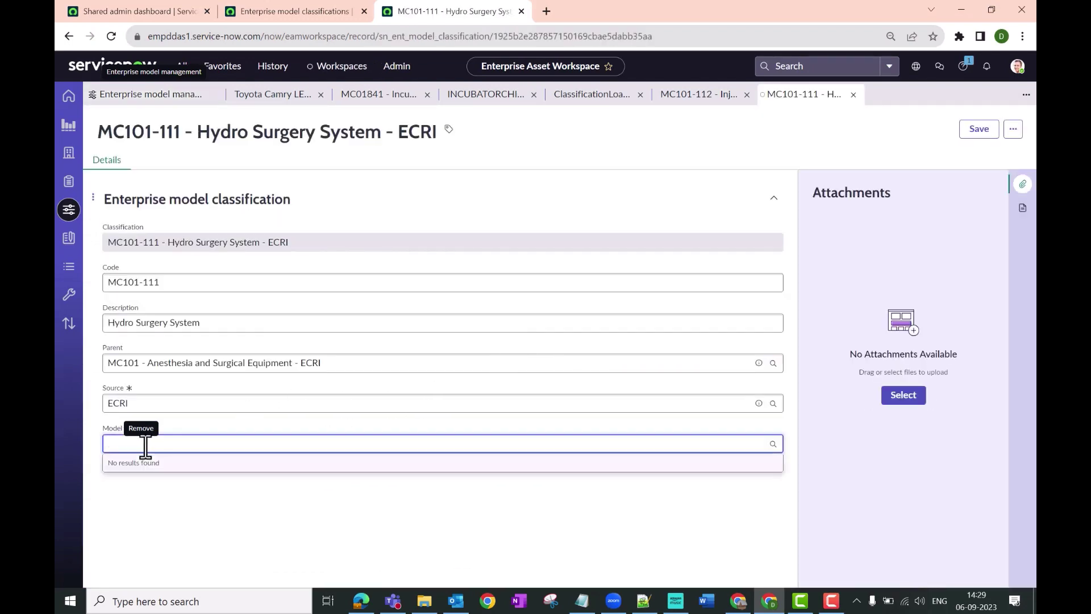
{"action": "type", "text": "medi"}
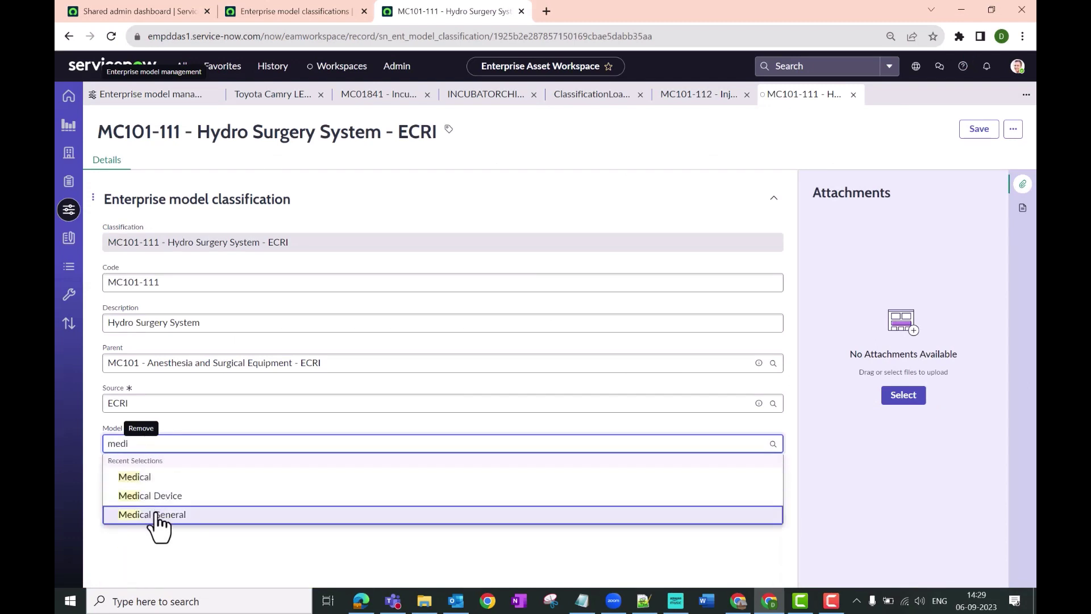
{"action": "left_click", "coordinate": [155, 514]}
{"action": "left_click", "coordinate": [972, 135]}
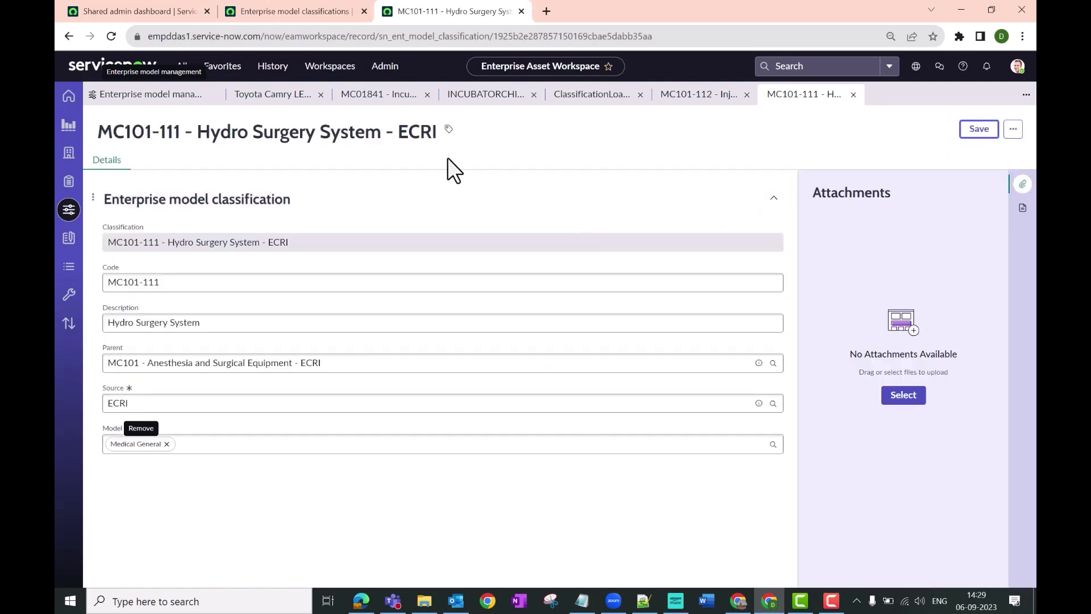
- Refresh the Classifications list and select the MC101-111 and MC101-112 records
{"action": "left_click", "coordinate": [185, 98]}
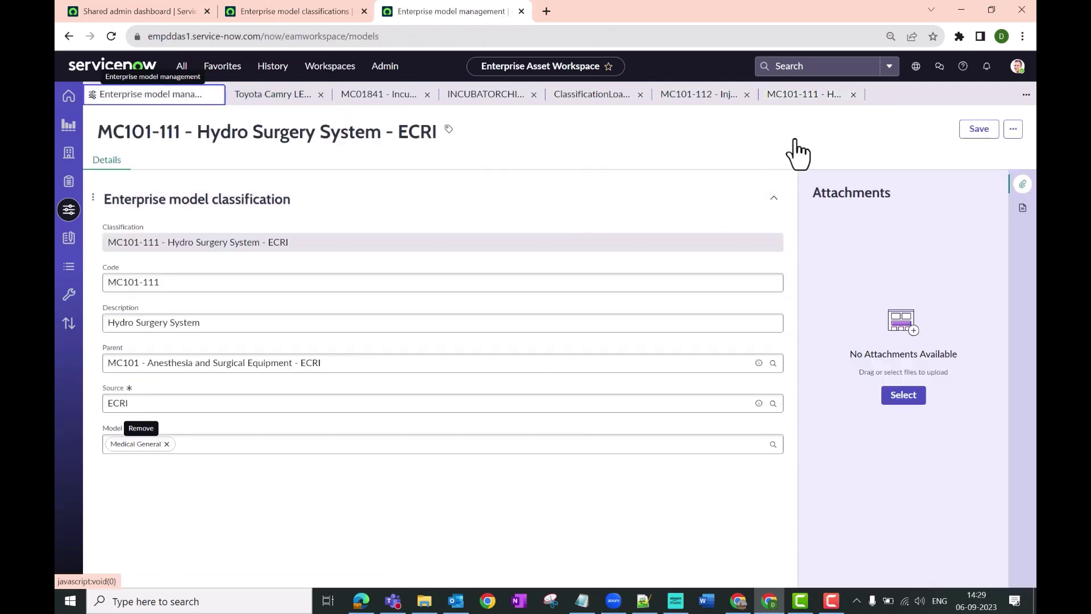
{"action": "scroll", "coordinate": [886, 227], "scroll_direction": "up", "scroll_amount": 3}
{"action": "left_click", "coordinate": [823, 188]}
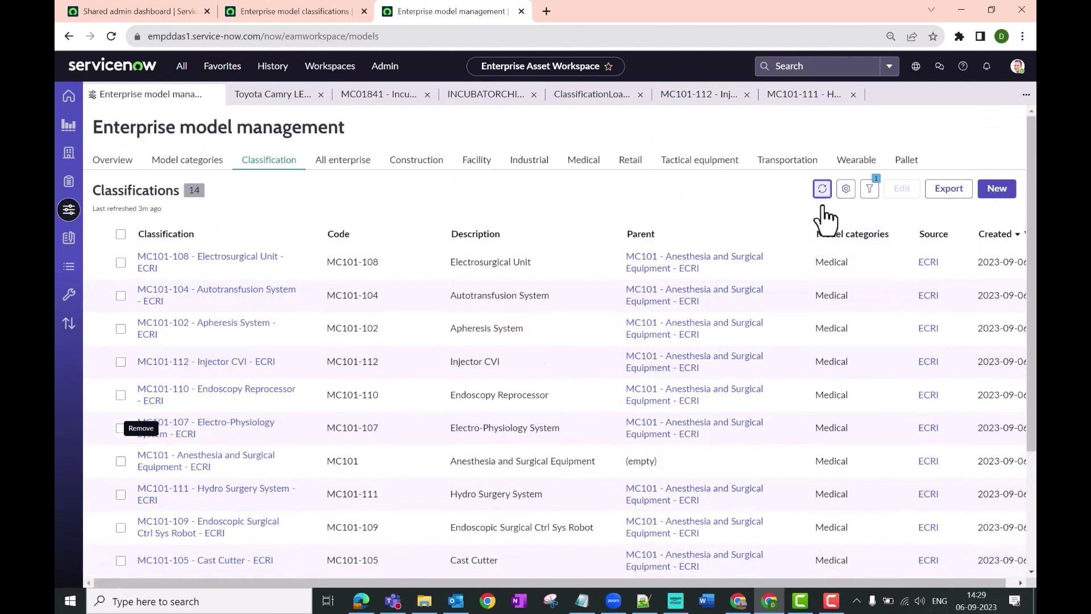
{"action": "scroll", "coordinate": [819, 221], "scroll_direction": "down", "scroll_amount": 1}
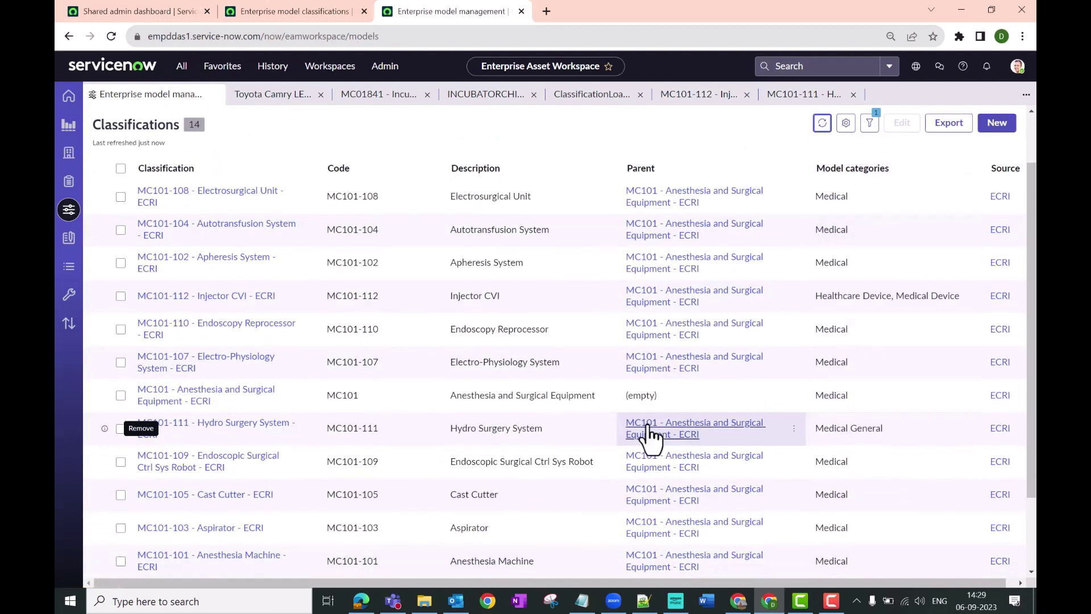
{"action": "scroll", "coordinate": [426, 443], "scroll_direction": "down", "scroll_amount": 1}
{"action": "left_click", "coordinate": [121, 363]}
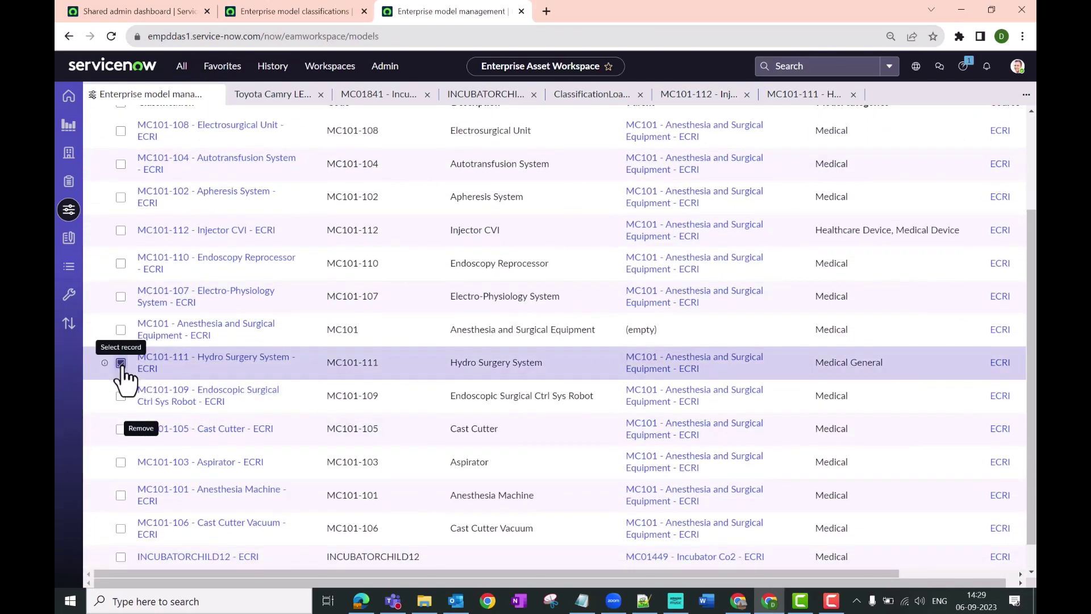
{"action": "scroll", "coordinate": [625, 348], "scroll_direction": "up", "scroll_amount": 1}
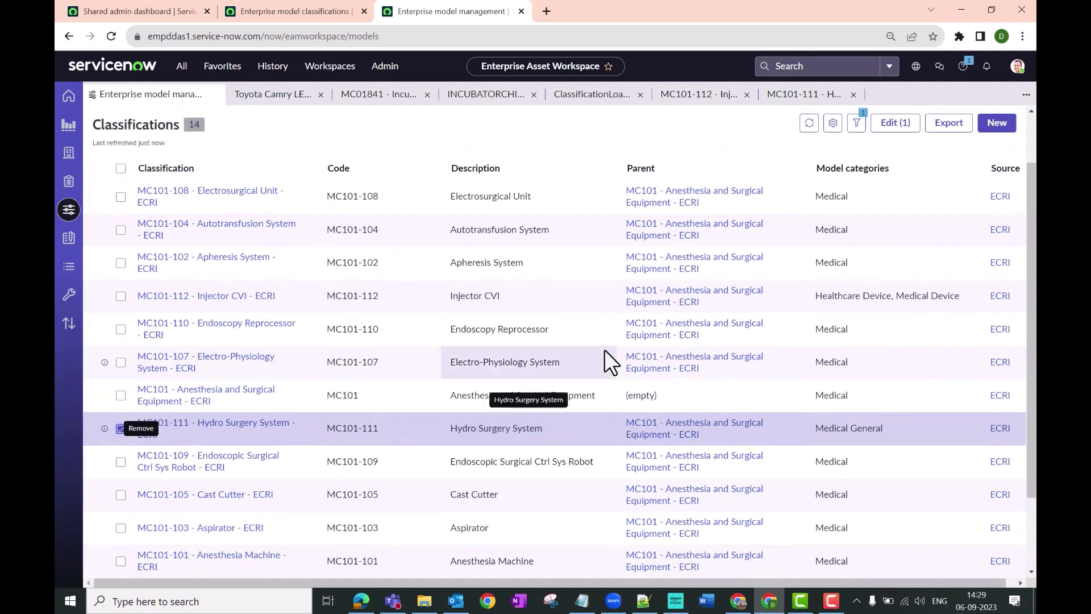
{"action": "left_click", "coordinate": [120, 295]}
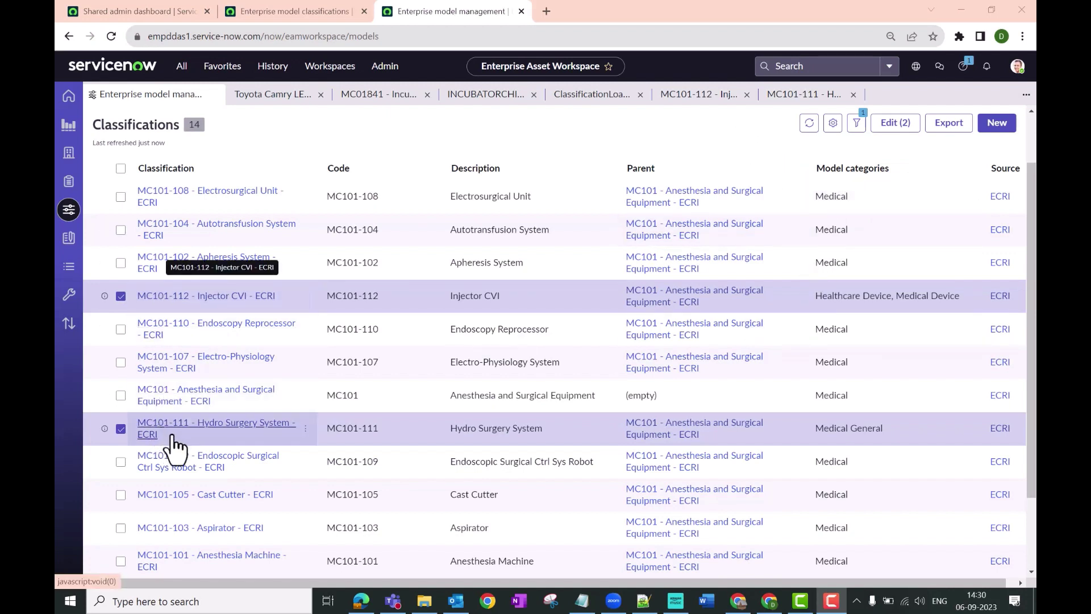
- Replace the Notepad text with the classification name MC101-112 - Injector CVI - ECRI and copy the MC101-111 classification name
{"action": "left_click_drag", "start_coordinate": [285, 297], "coordinate": [137, 296]}
{"action": "key", "text": "ctrl+c"}
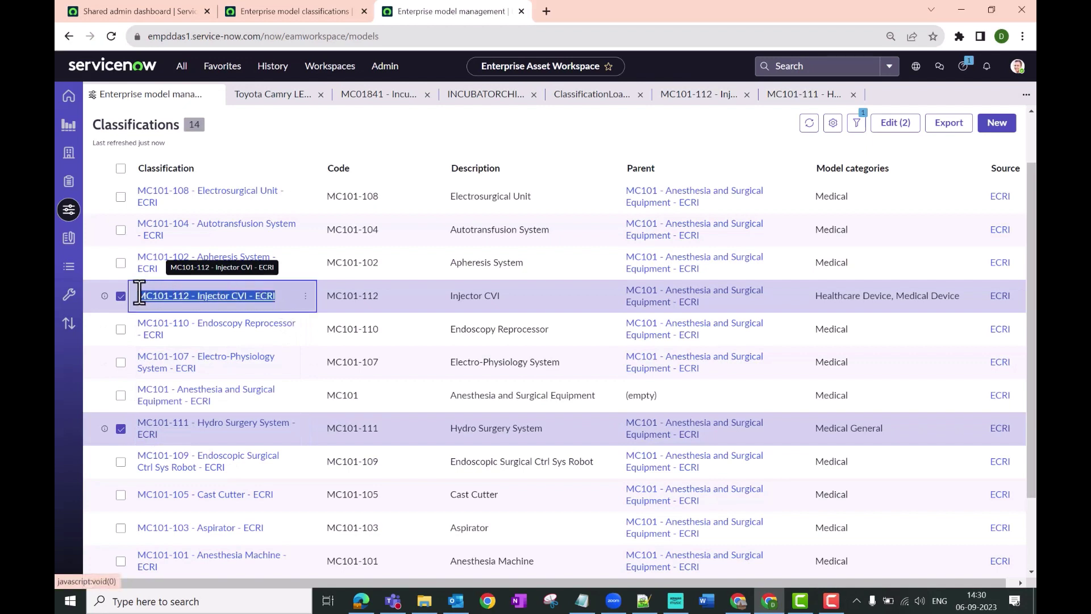
{"action": "left_click", "coordinate": [586, 592]}
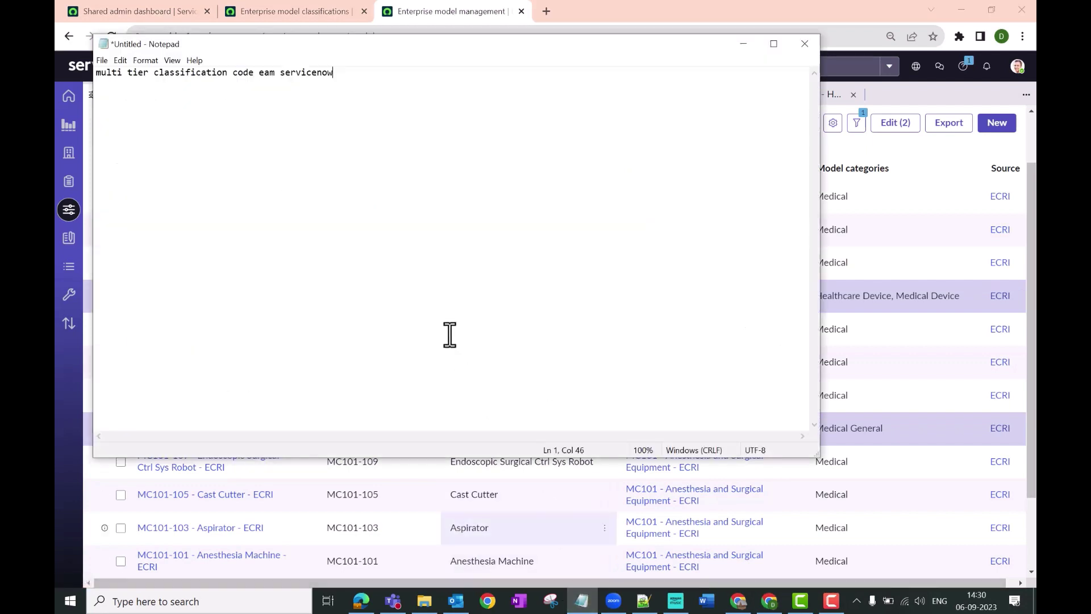
{"action": "key", "text": "ctrl+a"}
{"action": "key", "text": "ctrl+v"}
{"action": "left_click_drag", "start_coordinate": [300, 45], "coordinate": [687, 208]}
{"action": "key", "text": "ctrl+c"}
- Close all open record tabs in the workspace and open the Medical models list
{"action": "left_click", "coordinate": [804, 95]}
{"action": "left_click", "coordinate": [313, 97]}
{"action": "left_click", "coordinate": [319, 96]}
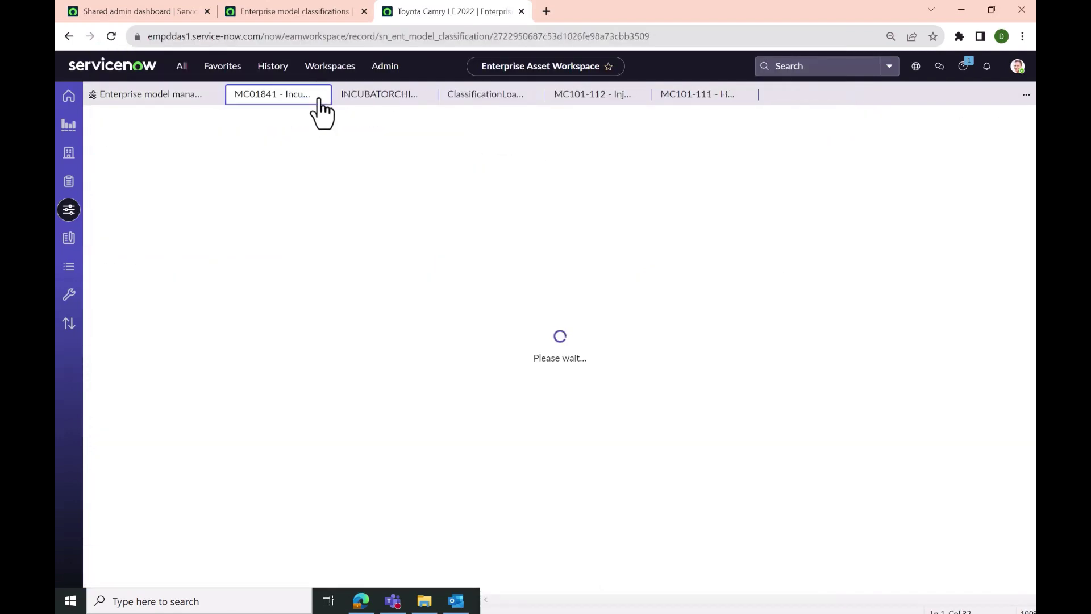
{"action": "left_click", "coordinate": [321, 95]}
{"action": "left_click", "coordinate": [321, 95]}
{"action": "left_click", "coordinate": [321, 95]}
{"action": "left_click", "coordinate": [321, 95]}
{"action": "left_click", "coordinate": [321, 96]}
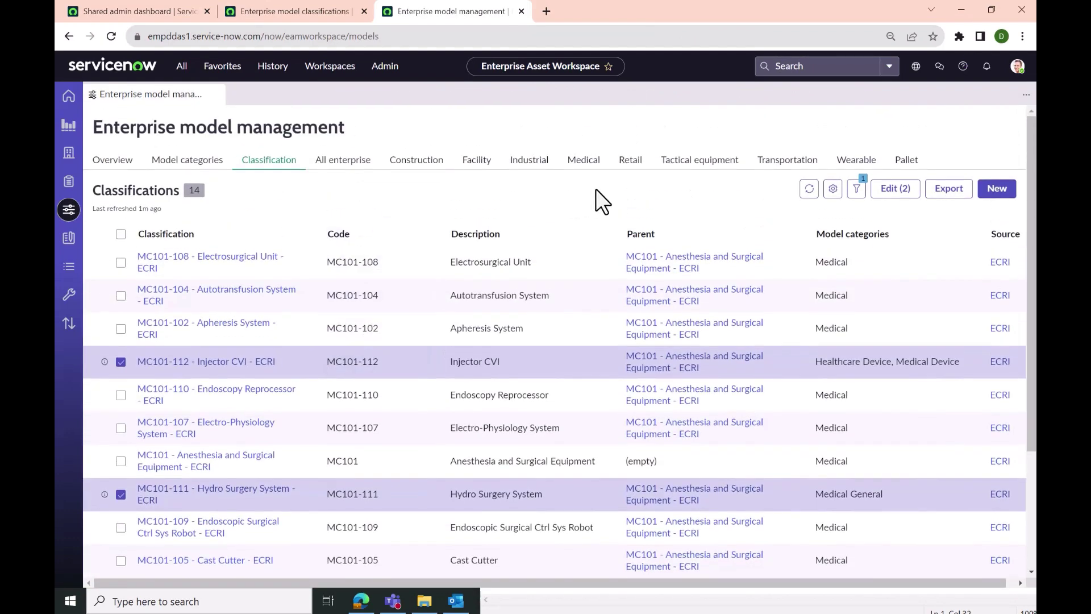
{"action": "left_click", "coordinate": [582, 162]}
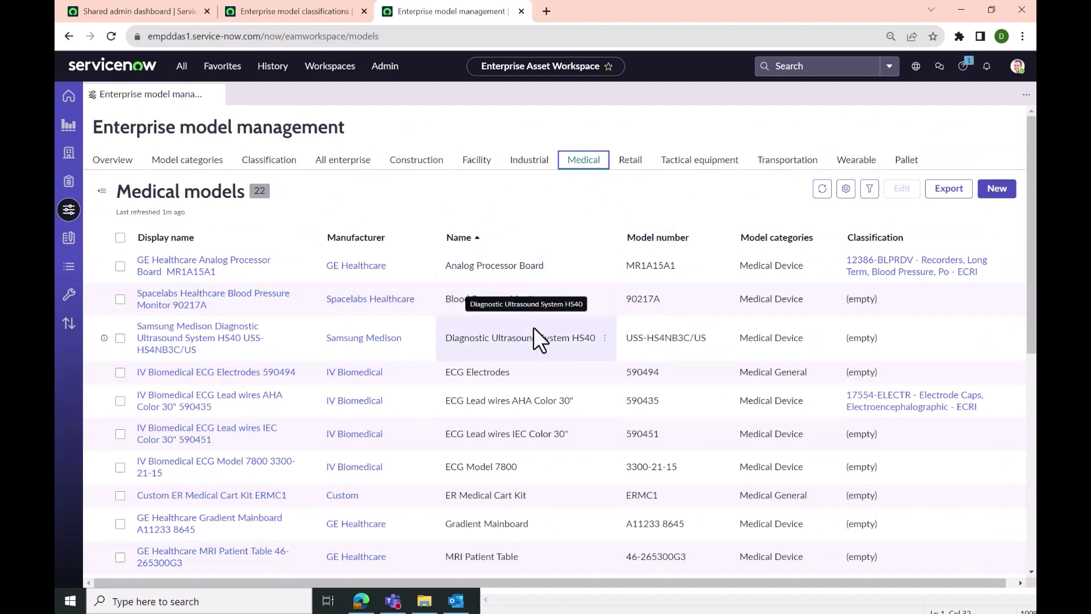
- Add MC101-111 - Hydro Surgery System - ECRI as a second line in the Notepad note
{"action": "left_click", "coordinate": [520, 607]}
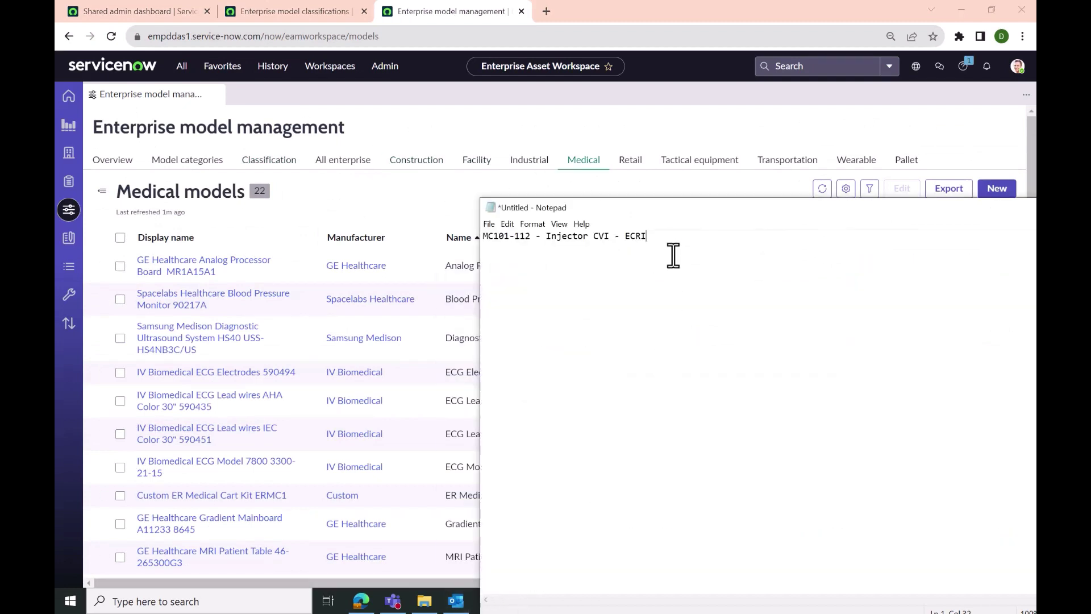
{"action": "left_click_drag", "start_coordinate": [689, 214], "coordinate": [550, 145]}
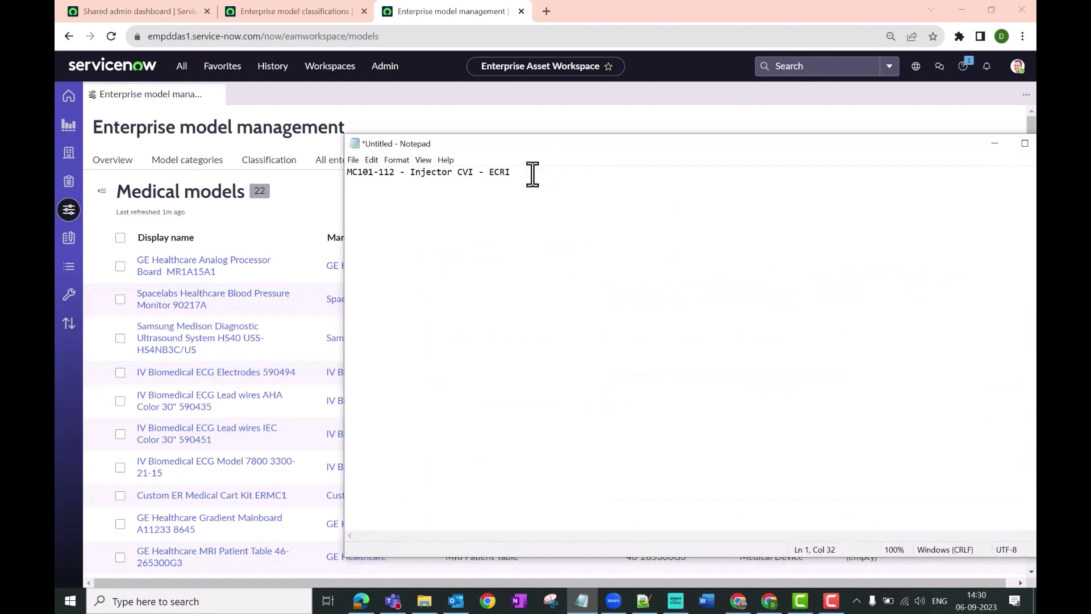
{"action": "key", "text": "ctrl+v"}
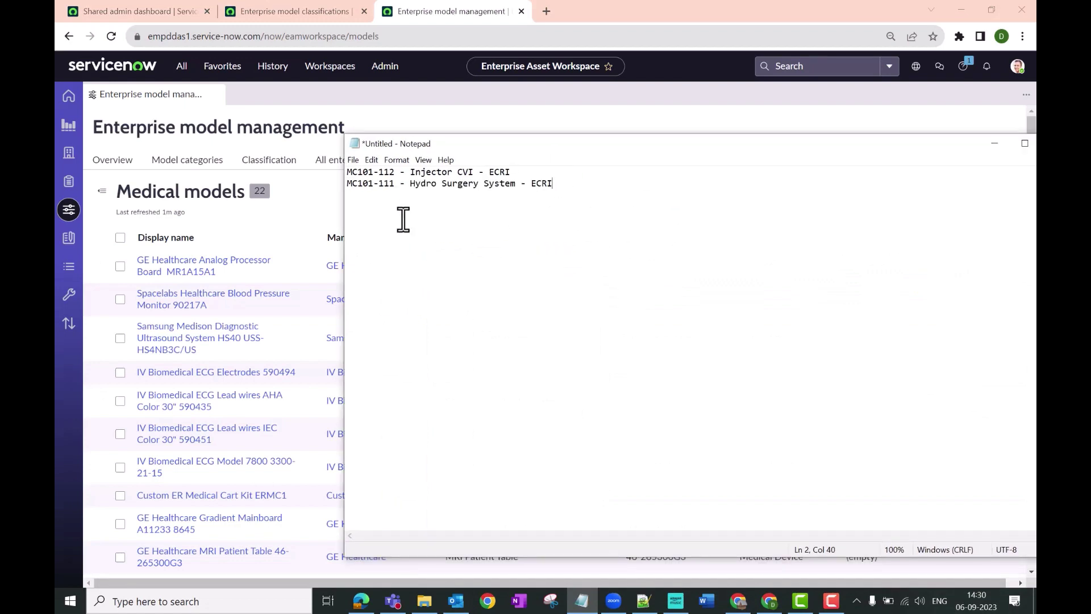
- Return to the Medical models list and examine the models with their model categories and classifications
{"action": "left_click", "coordinate": [318, 89]}
{"action": "scroll", "coordinate": [424, 380], "scroll_direction": "down", "scroll_amount": 3}
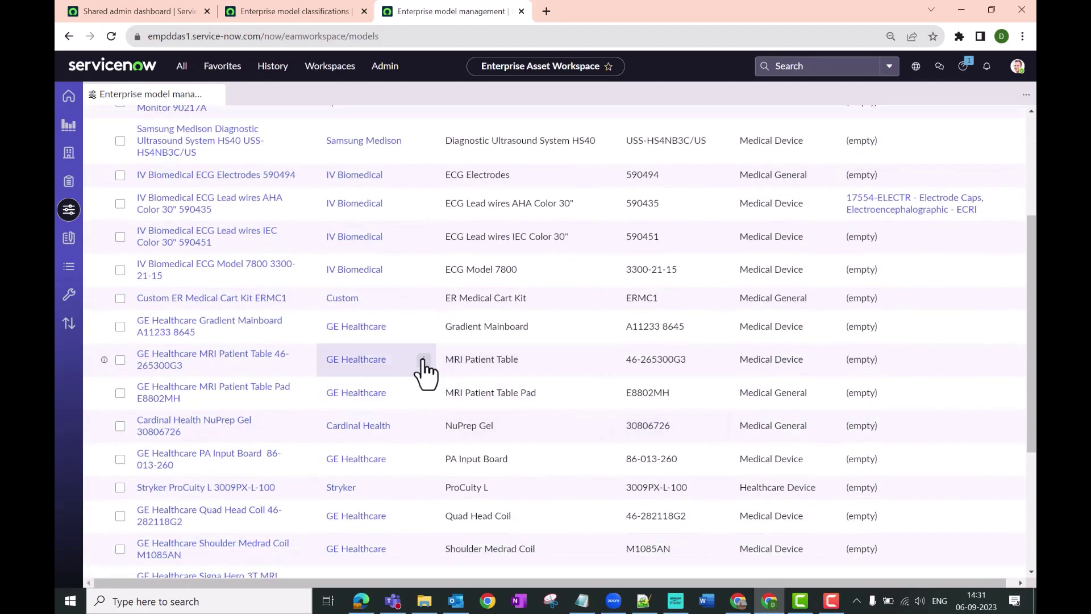
{"action": "scroll", "coordinate": [432, 397], "scroll_direction": "down", "scroll_amount": 1}
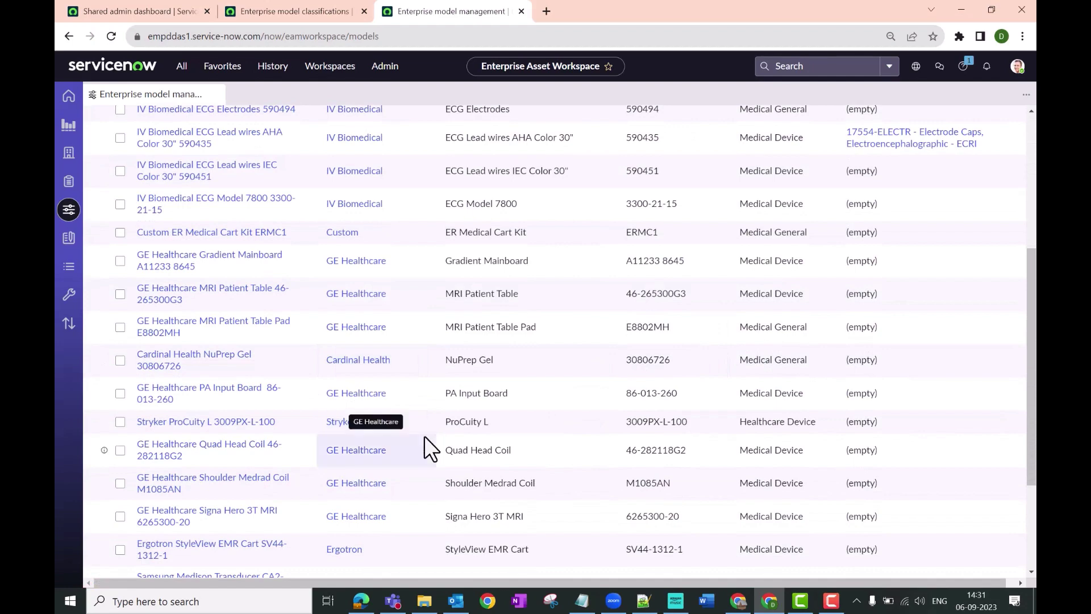
{"action": "scroll", "coordinate": [424, 434], "scroll_direction": "down", "scroll_amount": 1}
{"action": "scroll", "coordinate": [426, 443], "scroll_direction": "up", "scroll_amount": 4}
{"action": "scroll", "coordinate": [319, 449], "scroll_direction": "down", "scroll_amount": 1}
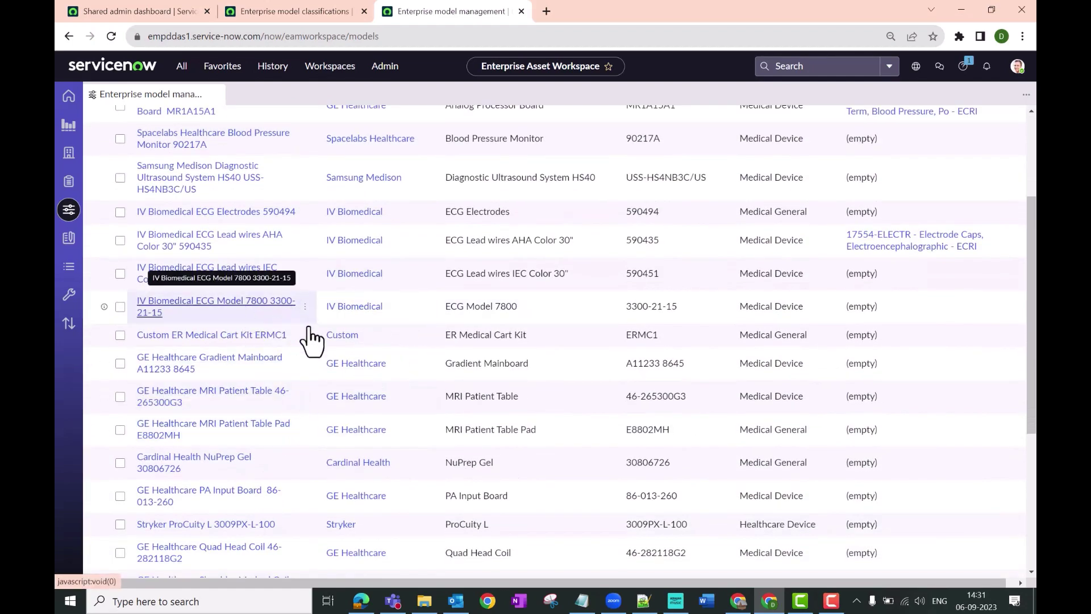
{"action": "scroll", "coordinate": [292, 335], "scroll_direction": "up", "scroll_amount": 3}
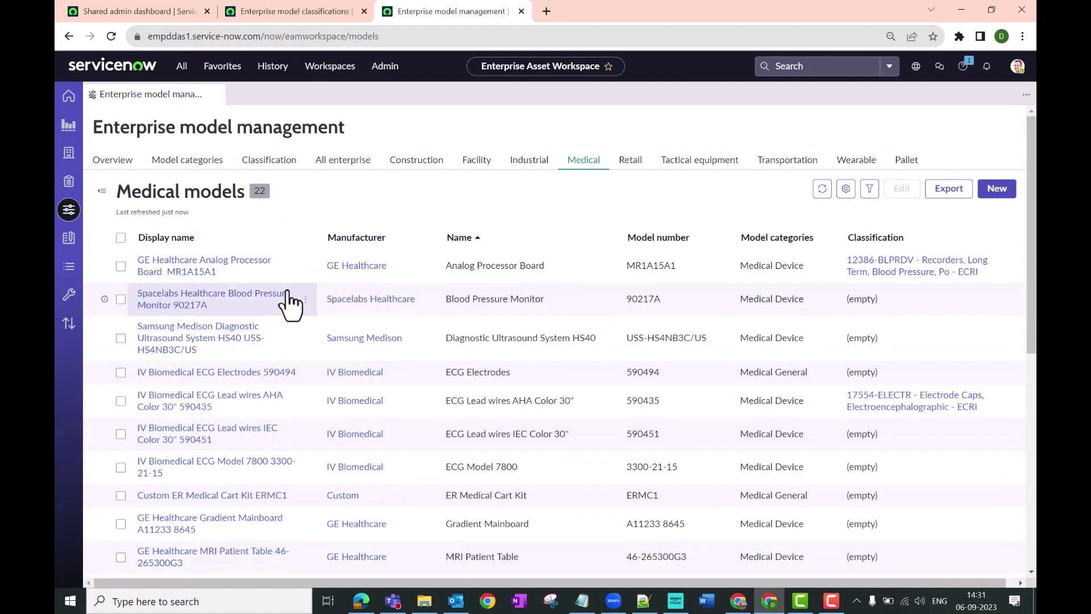
- Set the IV Biomedical ECG Electrodes 590494 model's classification to MC101-111 - Hydro Surgery System - ECRI, save and close the record
{"action": "left_click", "coordinate": [223, 373]}
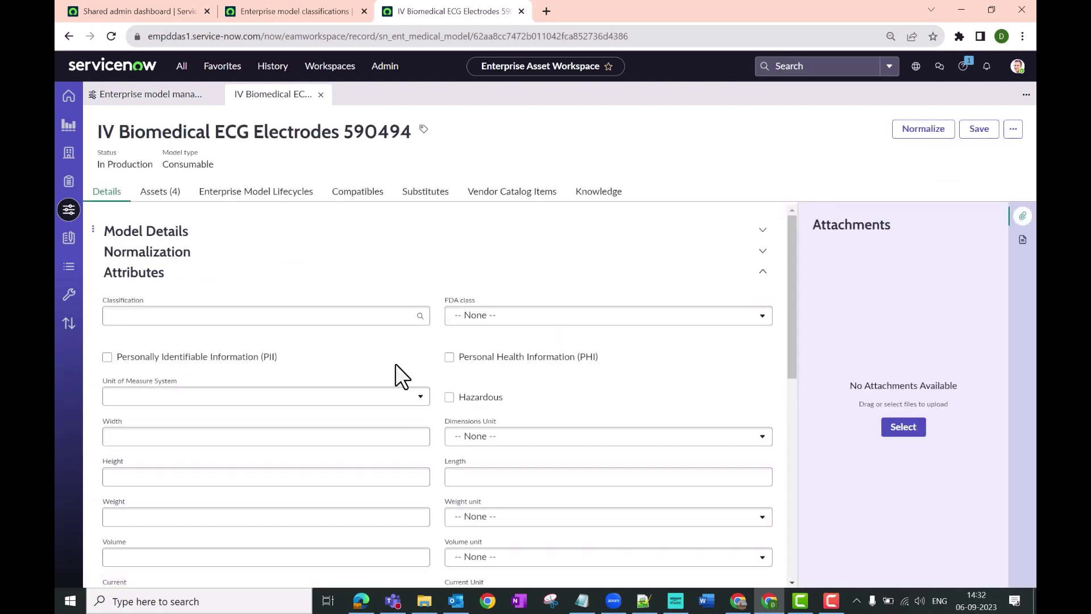
{"action": "scroll", "coordinate": [227, 336], "scroll_direction": "down", "scroll_amount": 2}
{"action": "scroll", "coordinate": [197, 295], "scroll_direction": "up", "scroll_amount": 1}
{"action": "scroll", "coordinate": [196, 295], "scroll_direction": "up", "scroll_amount": 1}
{"action": "left_click", "coordinate": [189, 315]}
{"action": "type", "text": "MC101-111 - Hydro Surgery System - ECRI"}
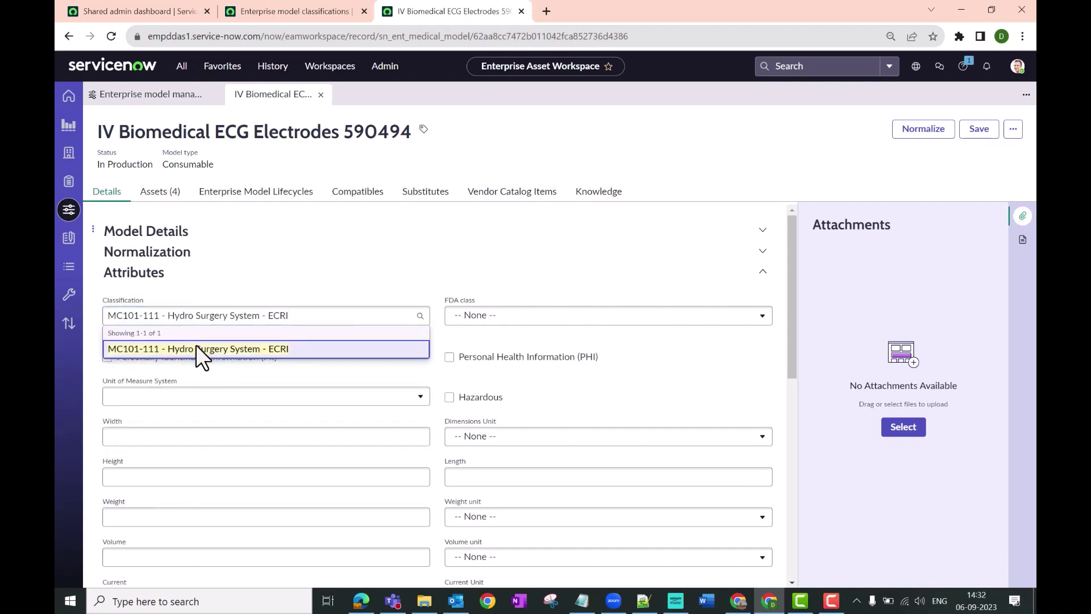
{"action": "left_click", "coordinate": [199, 347]}
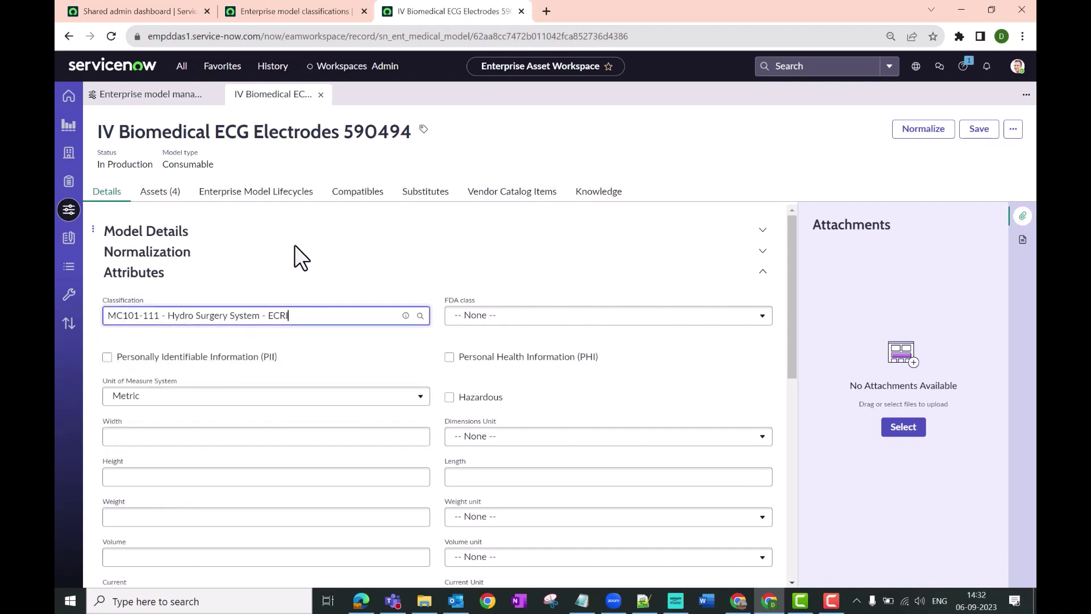
{"action": "left_click", "coordinate": [981, 130]}
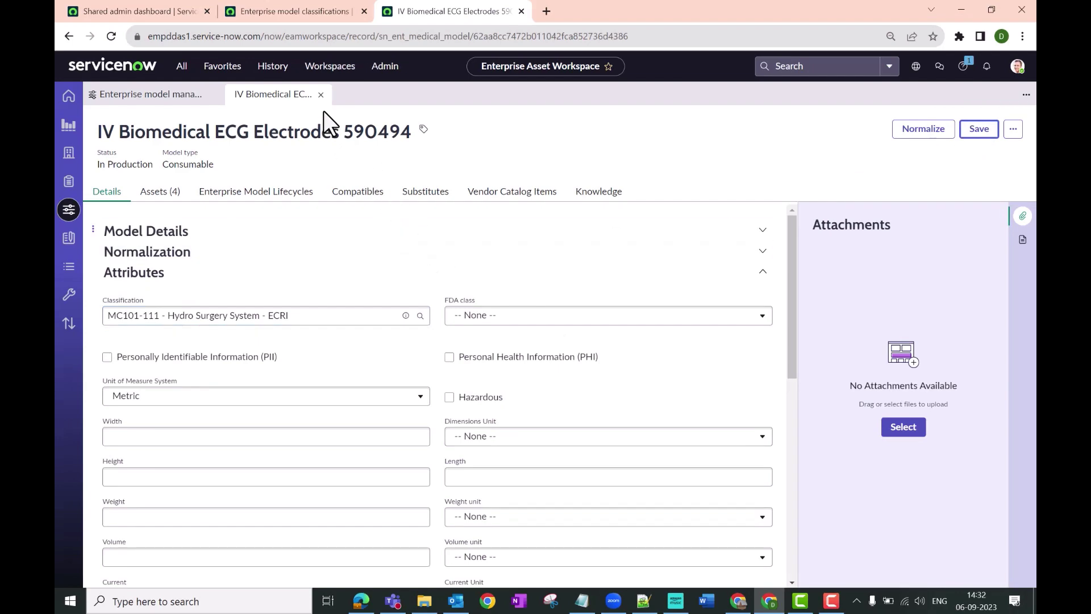
{"action": "left_click", "coordinate": [320, 94]}
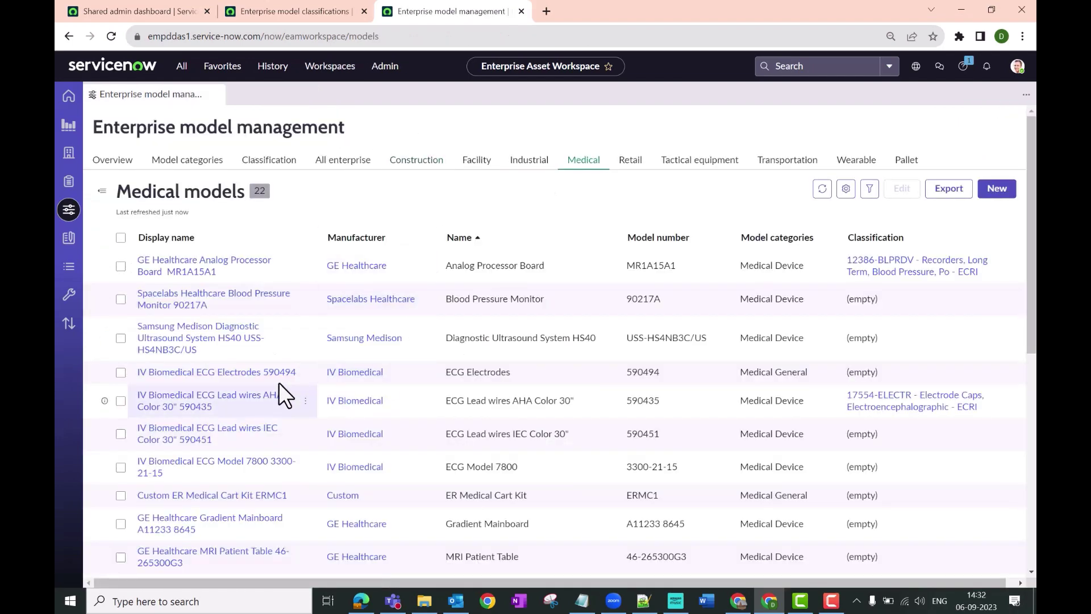
- Open the GE Healthcare Signa Hero 3T MRI 6265300-20 model and copy MC101-112 - Injector CVI - ECRI from the Notepad note
{"action": "scroll", "coordinate": [216, 398], "scroll_direction": "down", "scroll_amount": 2}
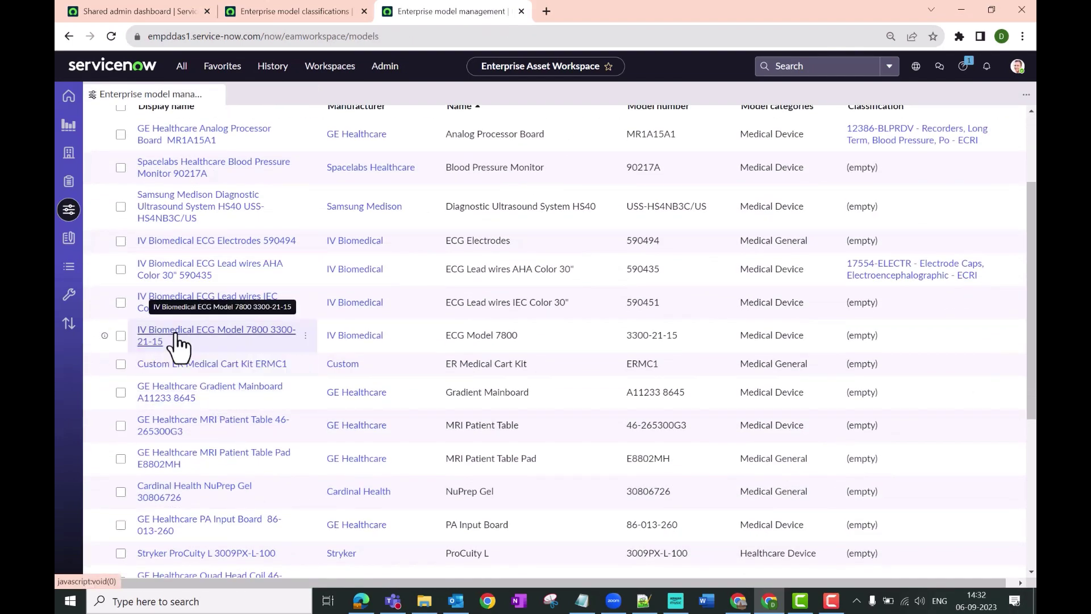
{"action": "scroll", "coordinate": [176, 349], "scroll_direction": "down", "scroll_amount": 4}
{"action": "left_click", "coordinate": [182, 450]}
{"action": "left_click", "coordinate": [581, 601]}
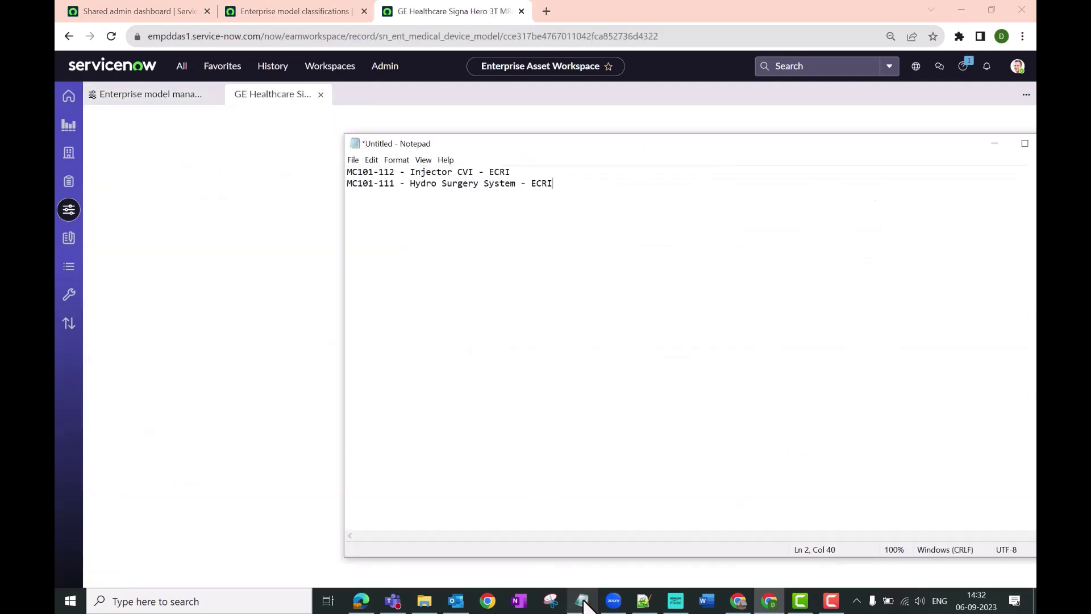
{"action": "left_click_drag", "start_coordinate": [515, 173], "coordinate": [341, 172]}
{"action": "key", "text": "ctrl+c"}
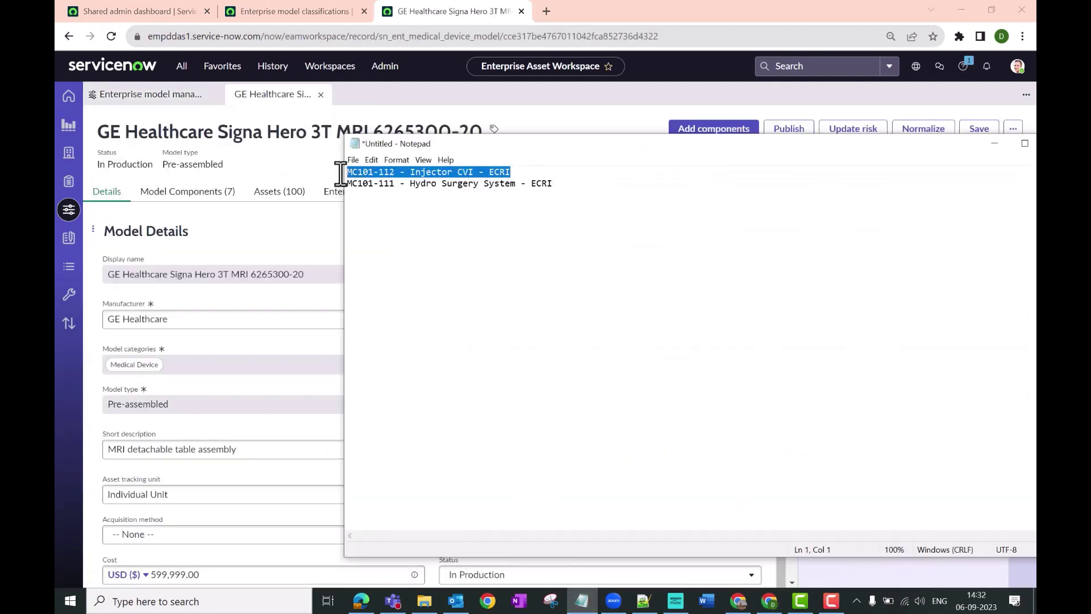
- Set the Signa Hero 3T MRI model's classification to MC101-112 - Injector CVI - ECRI, save it and return to the Medical models list
{"action": "left_click", "coordinate": [295, 245]}
{"action": "left_click", "coordinate": [295, 233]}
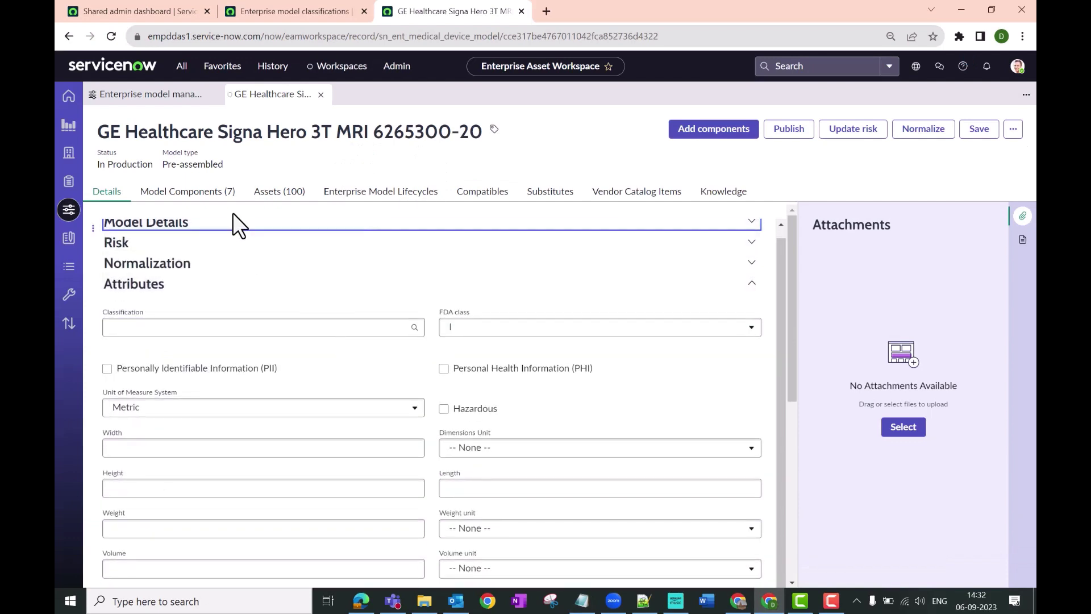
{"action": "left_click", "coordinate": [180, 324]}
{"action": "key", "text": "ctrl+v"}
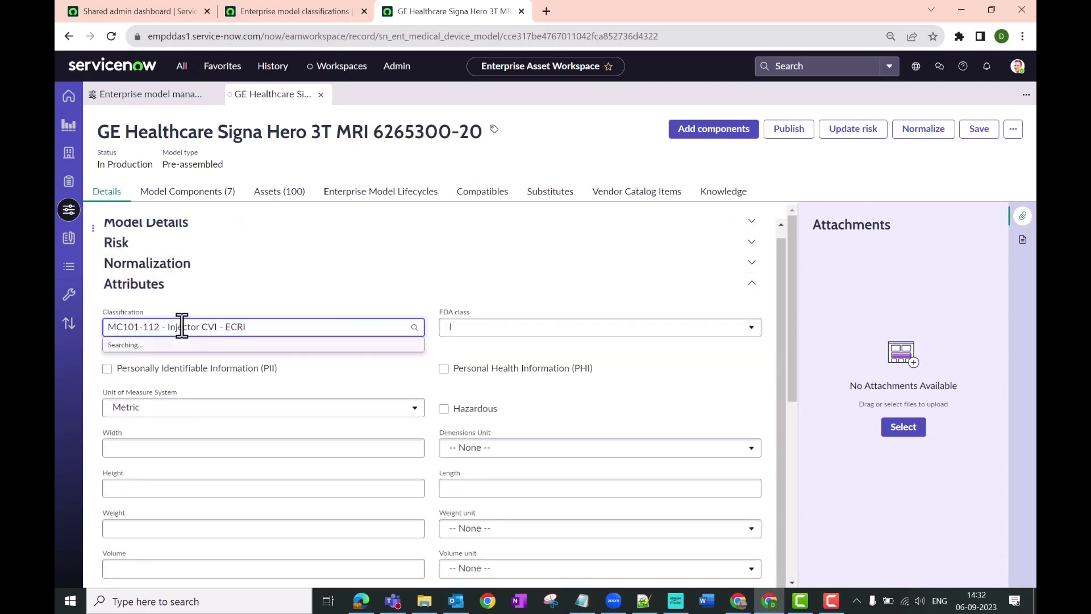
{"action": "left_click", "coordinate": [176, 358]}
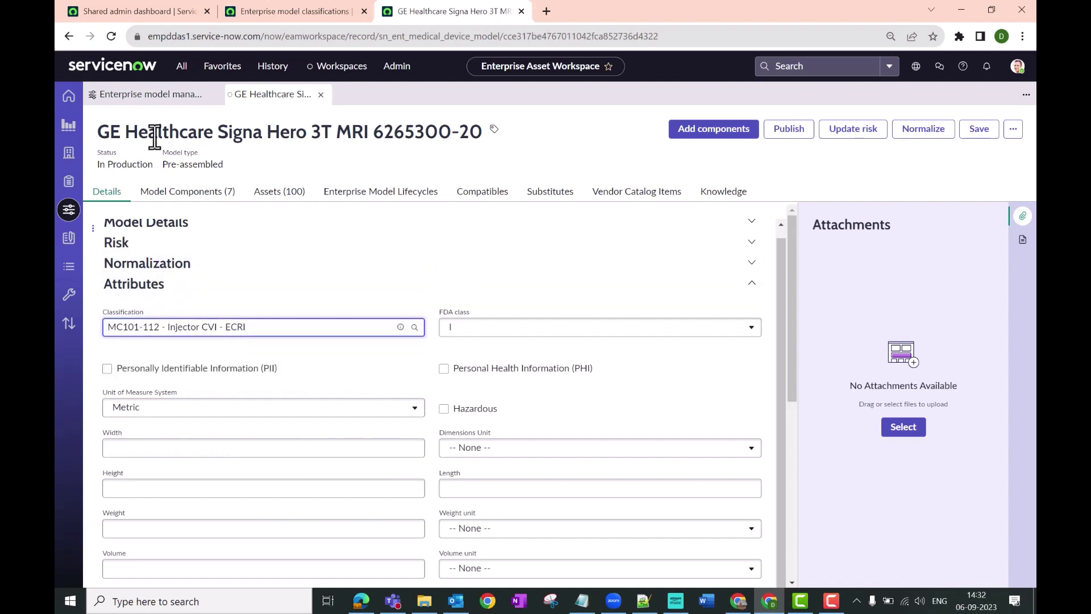
{"action": "left_click", "coordinate": [974, 134]}
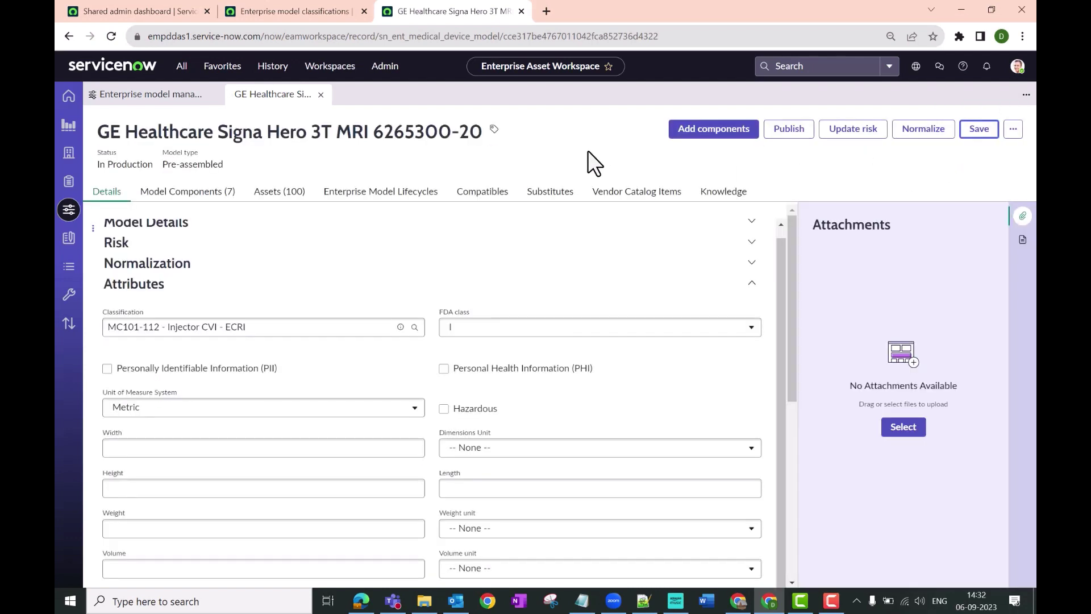
{"action": "left_click", "coordinate": [199, 98]}
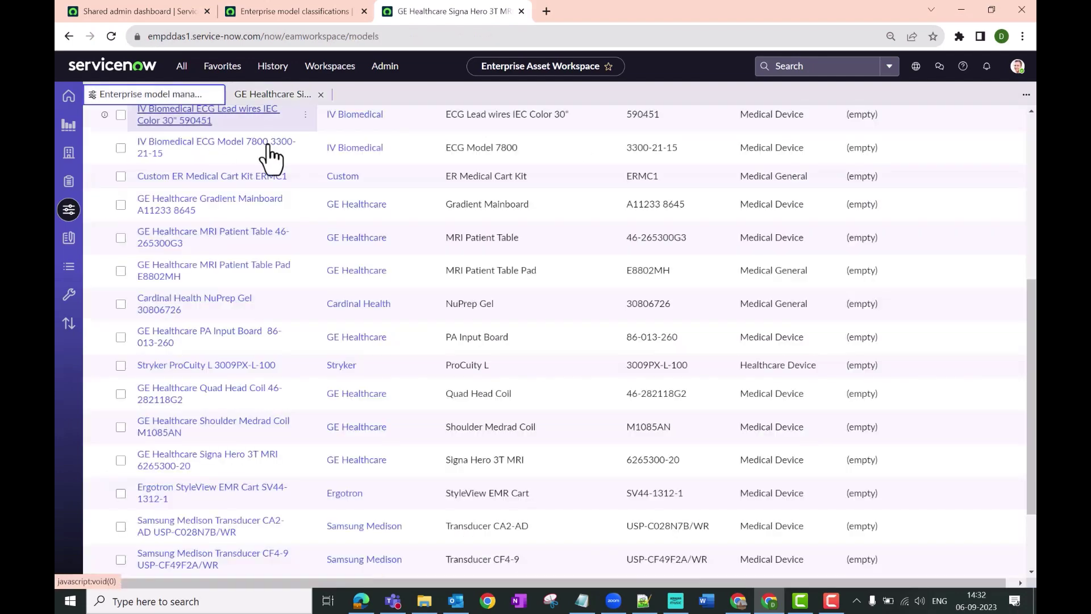
{"action": "scroll", "coordinate": [682, 170], "scroll_direction": "up", "scroll_amount": 5}
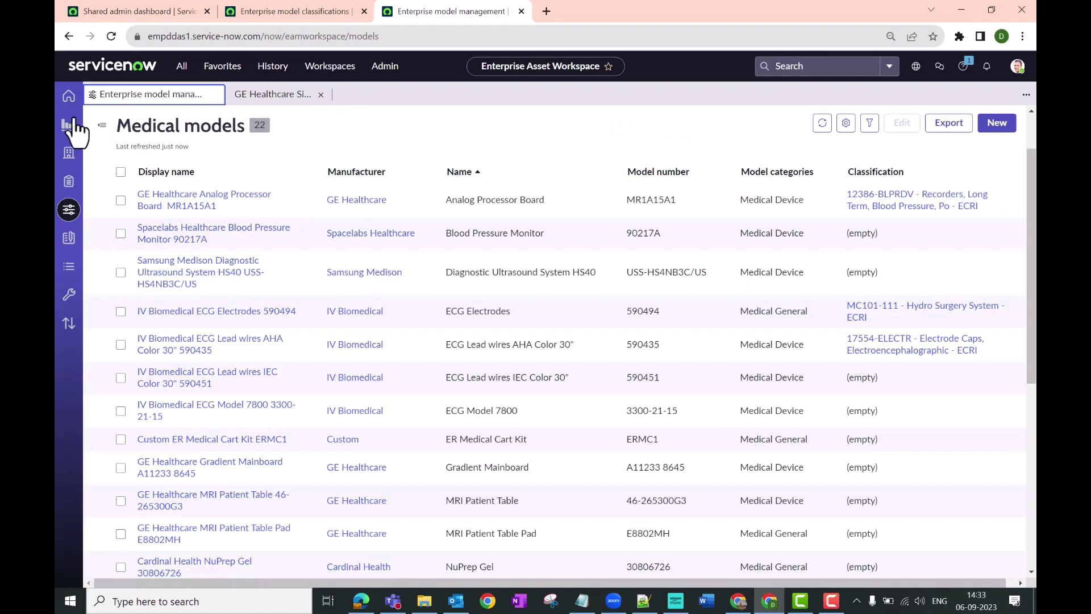
- Clear the classification filter on the Enterprise asset dashboard and reopen its list of available classifications
{"action": "left_click", "coordinate": [65, 130]}
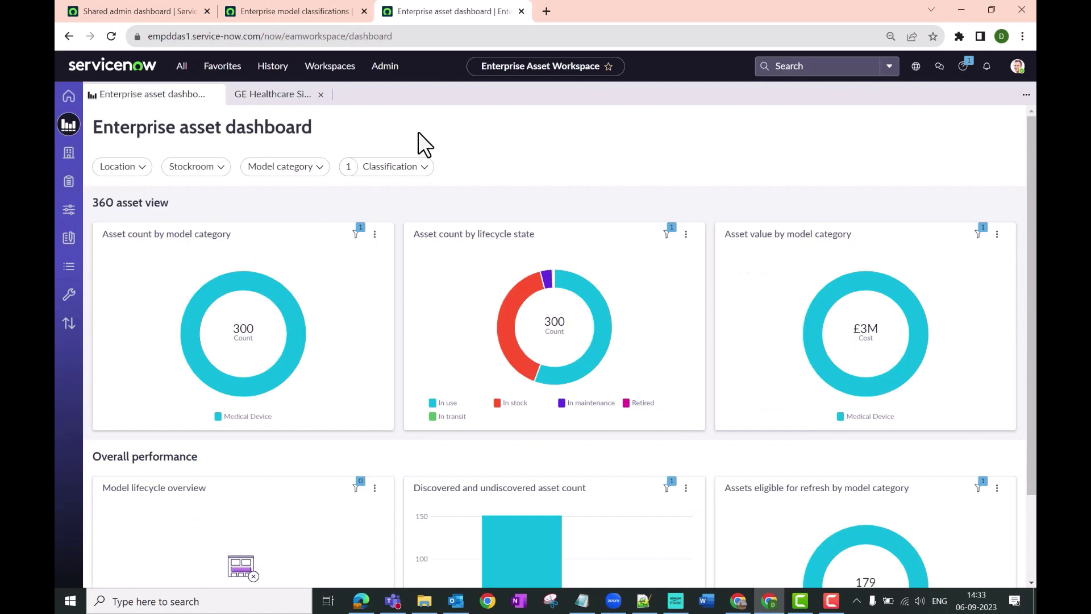
{"action": "left_click", "coordinate": [427, 171]}
{"action": "left_click", "coordinate": [375, 483]}
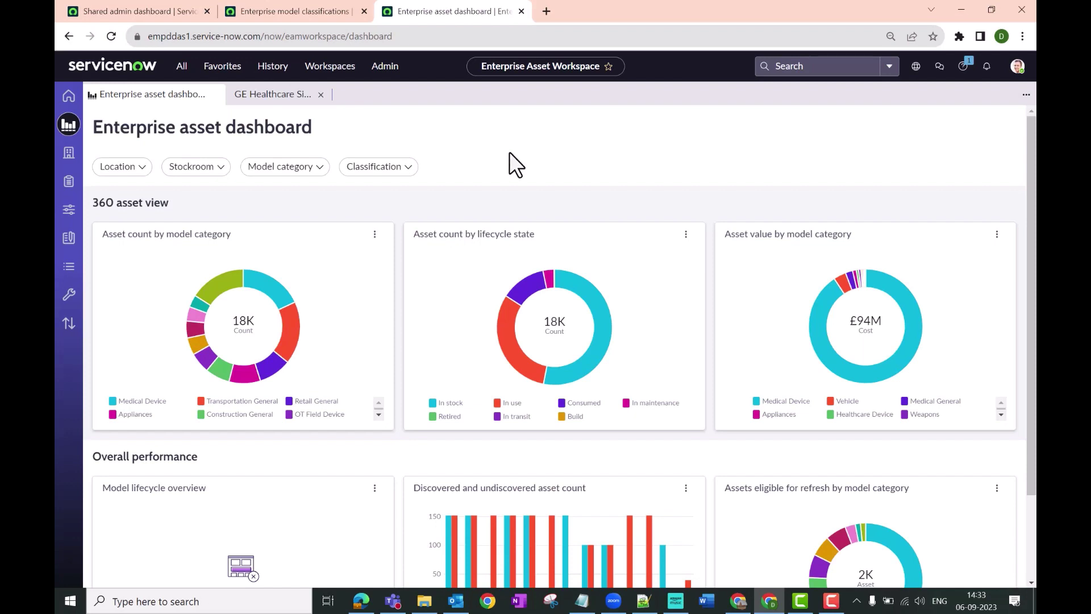
{"action": "left_click", "coordinate": [379, 167]}
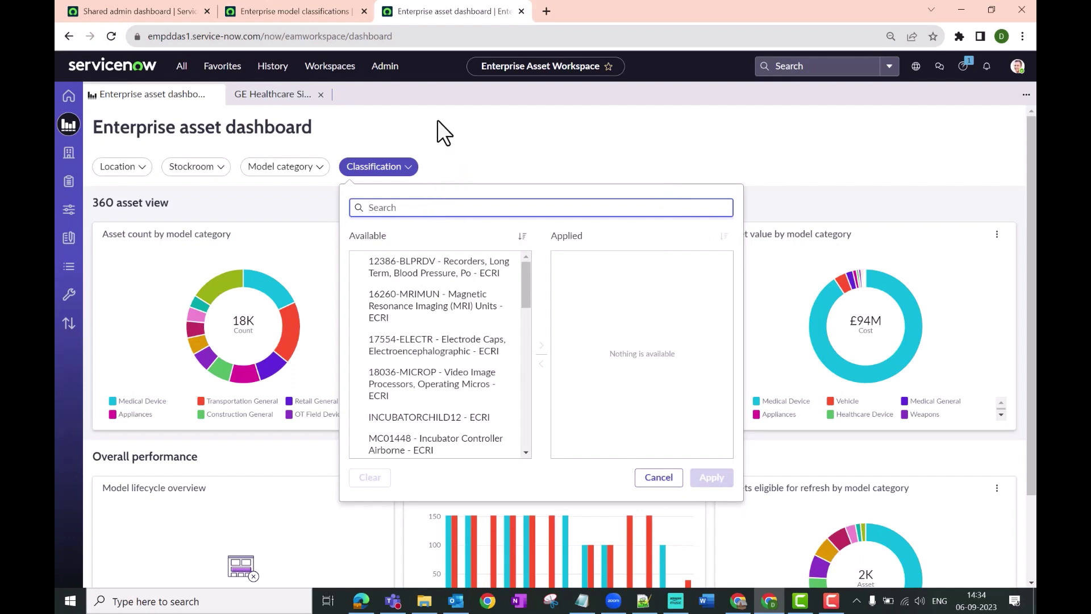
- Open the parent classification MC101 - Anesthesia and Surgical Equipment - ECRI from the Classifications list and copy its full classification name
{"action": "left_click", "coordinate": [69, 209]}
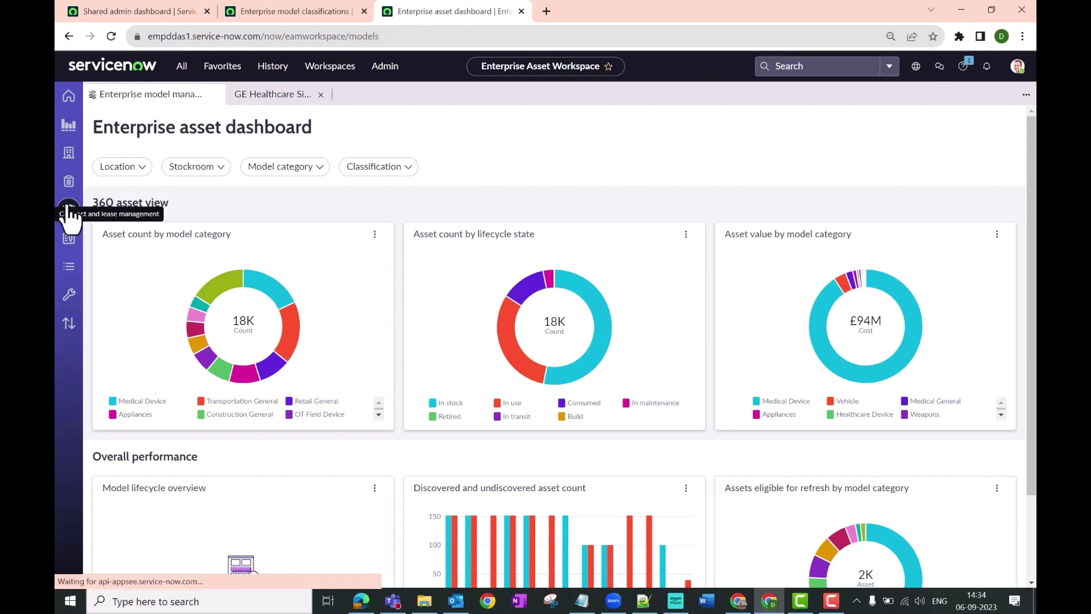
{"action": "left_click", "coordinate": [271, 161]}
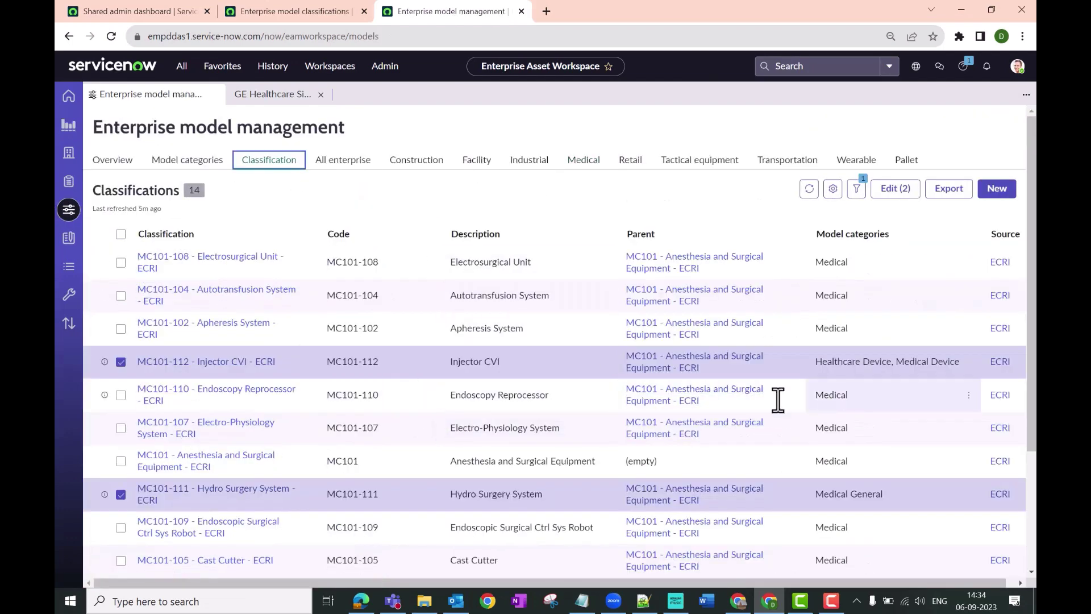
{"action": "scroll", "coordinate": [653, 364], "scroll_direction": "down", "scroll_amount": 1}
{"action": "left_click", "coordinate": [648, 295]}
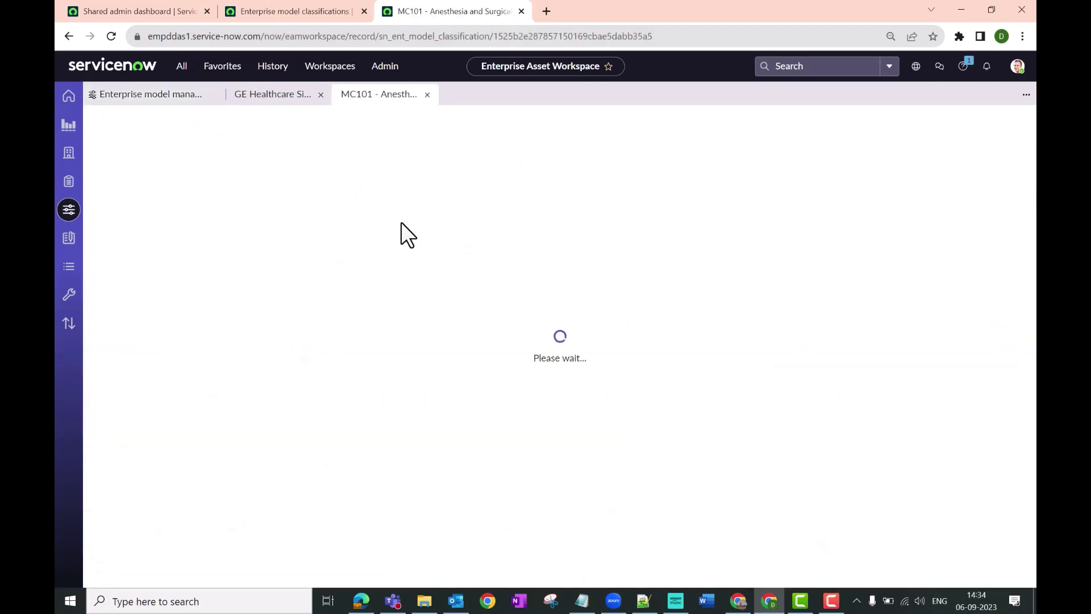
{"action": "triple_click", "coordinate": [257, 244]}
{"action": "key", "text": "ctrl+c"}
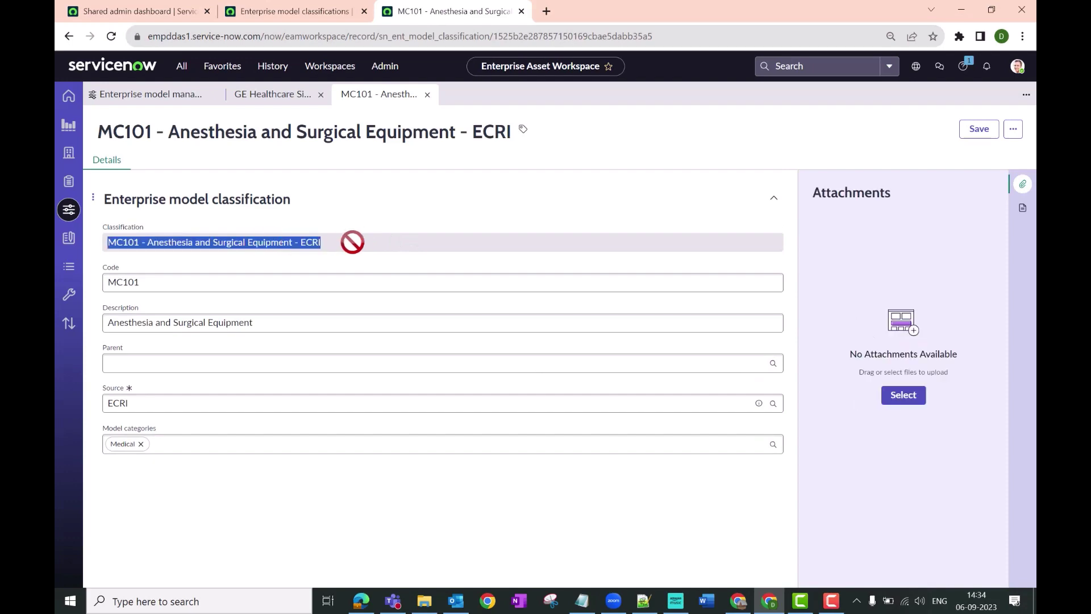
- Filter the Enterprise asset dashboard by the classification MC101 - Anesthesia and Surgical Equipment - ECRI
{"action": "left_click", "coordinate": [166, 101]}
{"action": "left_click", "coordinate": [69, 125]}
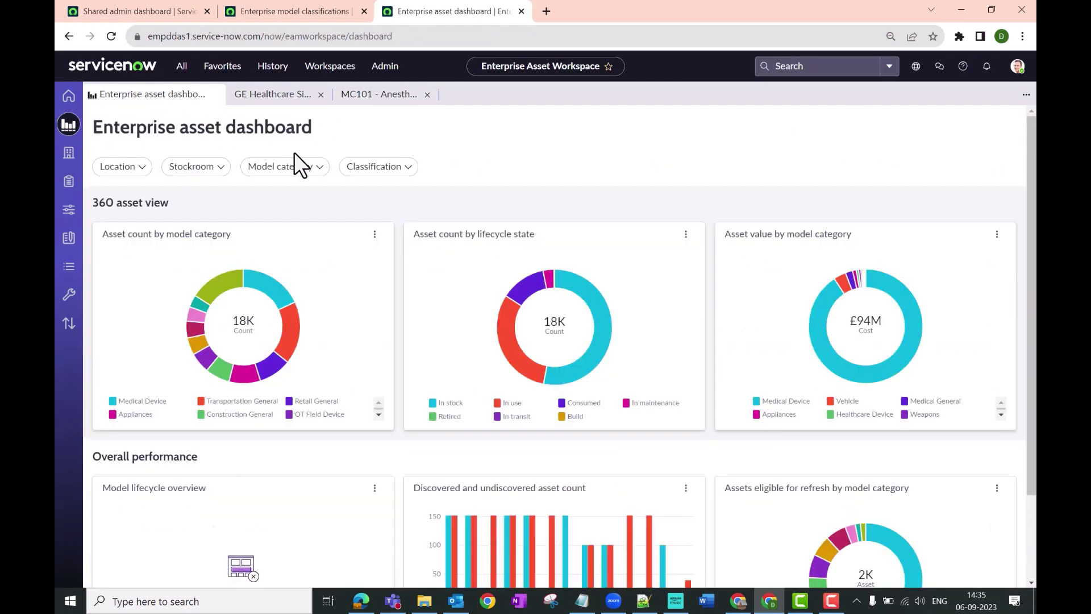
{"action": "left_click", "coordinate": [408, 183]}
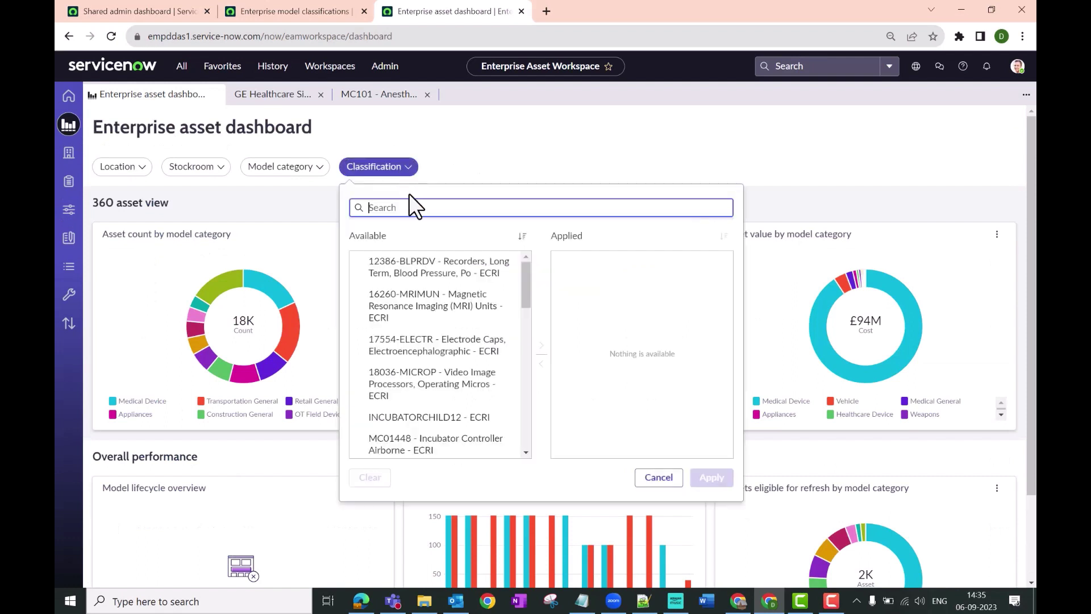
{"action": "key", "text": "ctrl+v"}
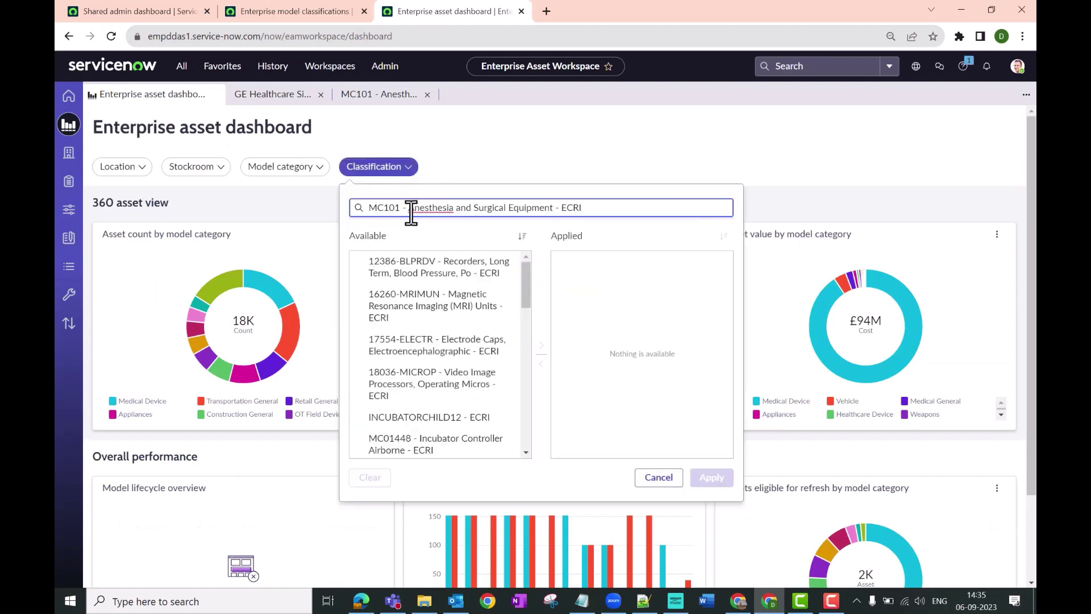
{"action": "left_click", "coordinate": [401, 264]}
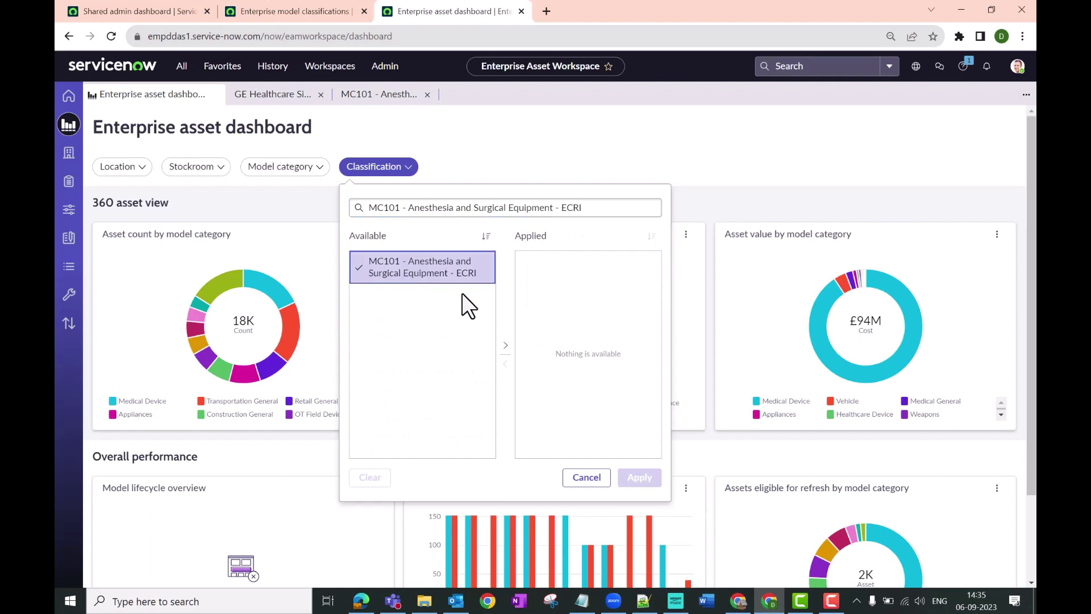
{"action": "left_click", "coordinate": [505, 345]}
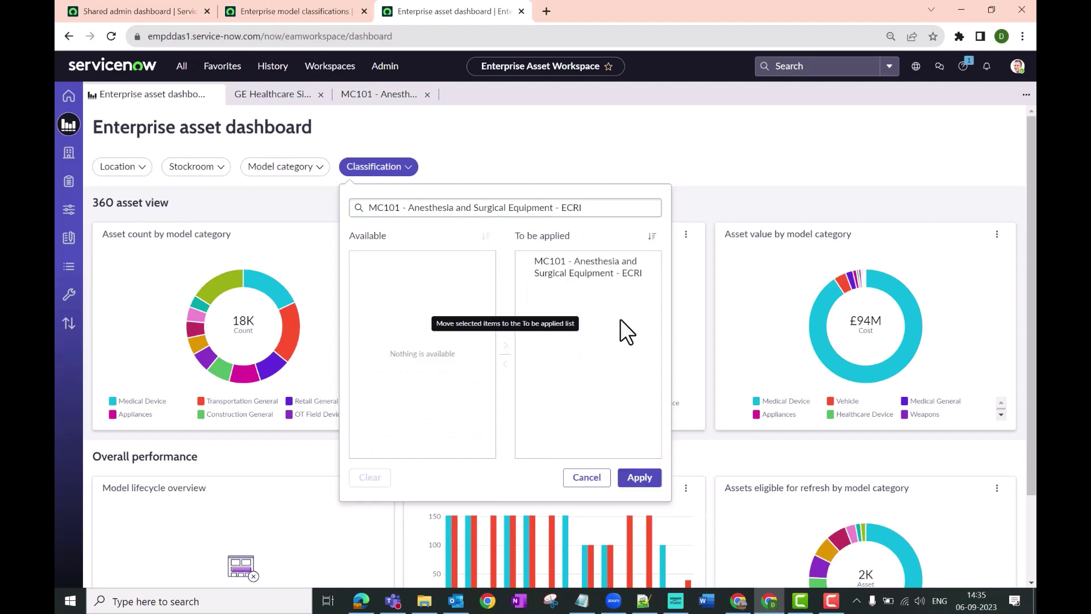
{"action": "left_click", "coordinate": [639, 478]}
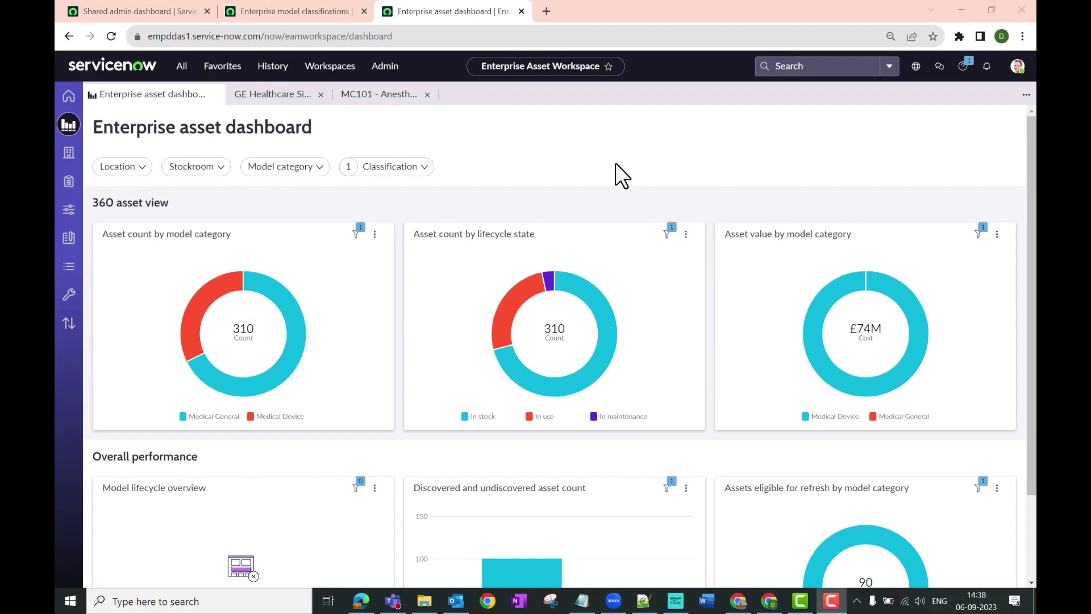
- Open the list of in-stock assets from the lifecycle state chart and group it by model
{"action": "mouse_move", "coordinate": [580, 299]}
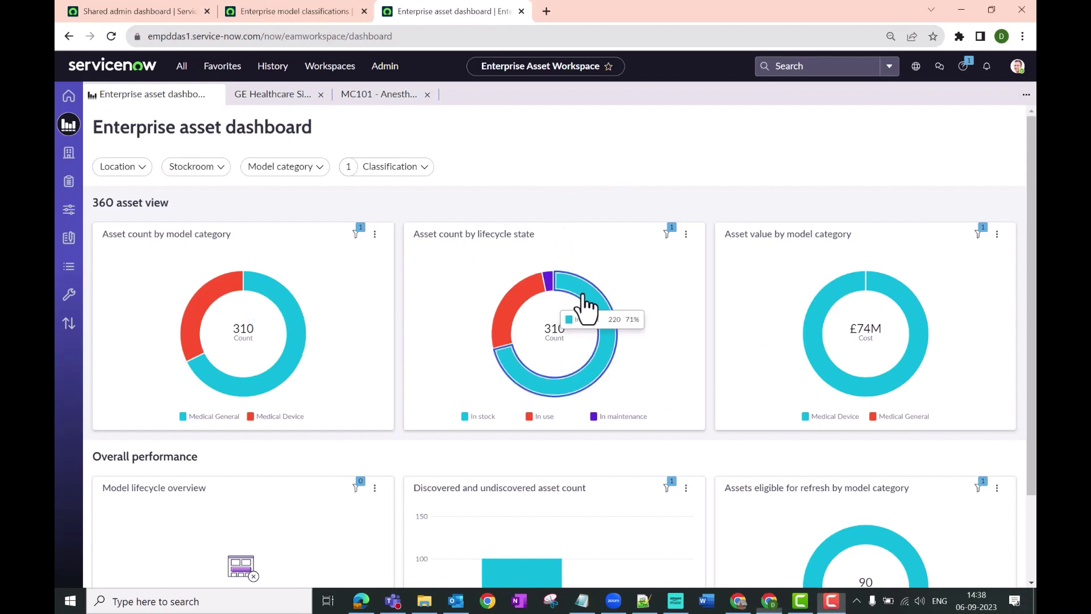
{"action": "left_click", "coordinate": [584, 307]}
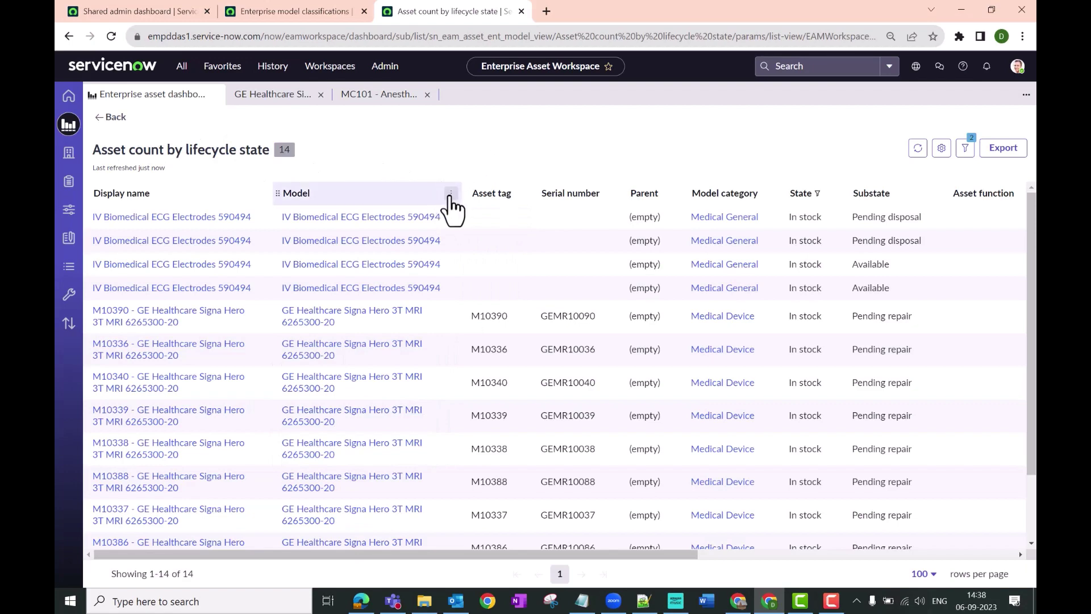
{"action": "left_click", "coordinate": [449, 195]}
{"action": "left_click", "coordinate": [357, 232]}
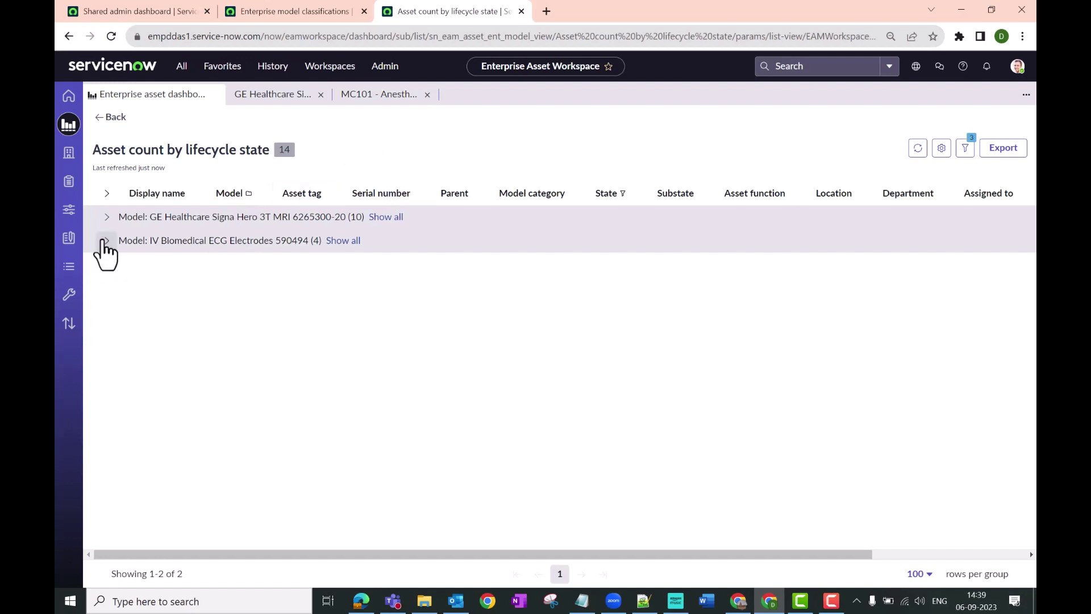
- Filter the Medical models list to classifications starting with MC101
{"action": "left_click", "coordinate": [69, 210]}
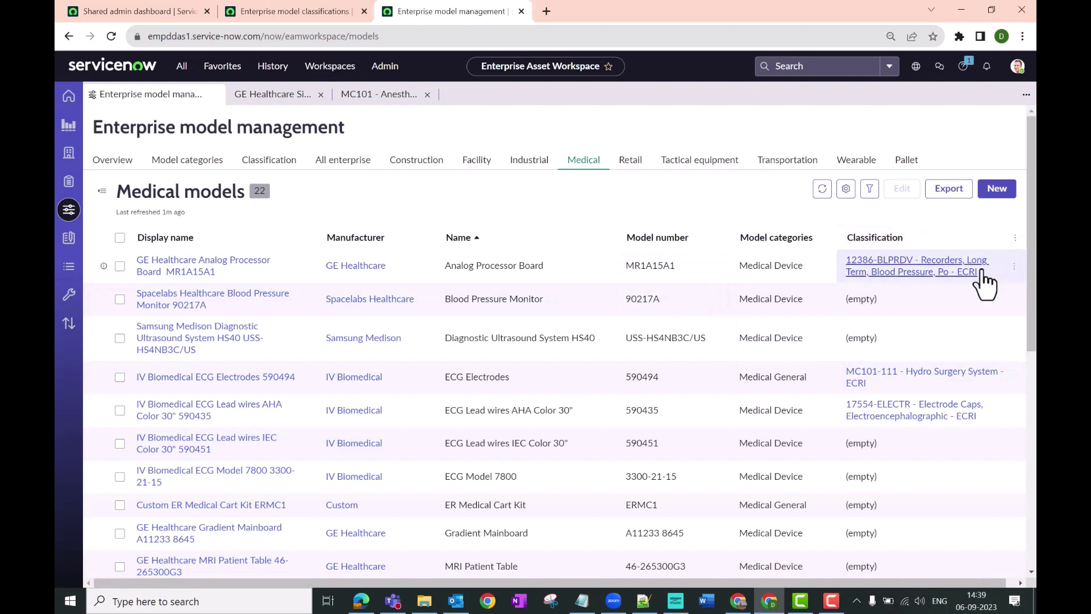
{"action": "left_click", "coordinate": [1015, 237]}
{"action": "left_click", "coordinate": [899, 358]}
{"action": "type", "text": "MC101"}
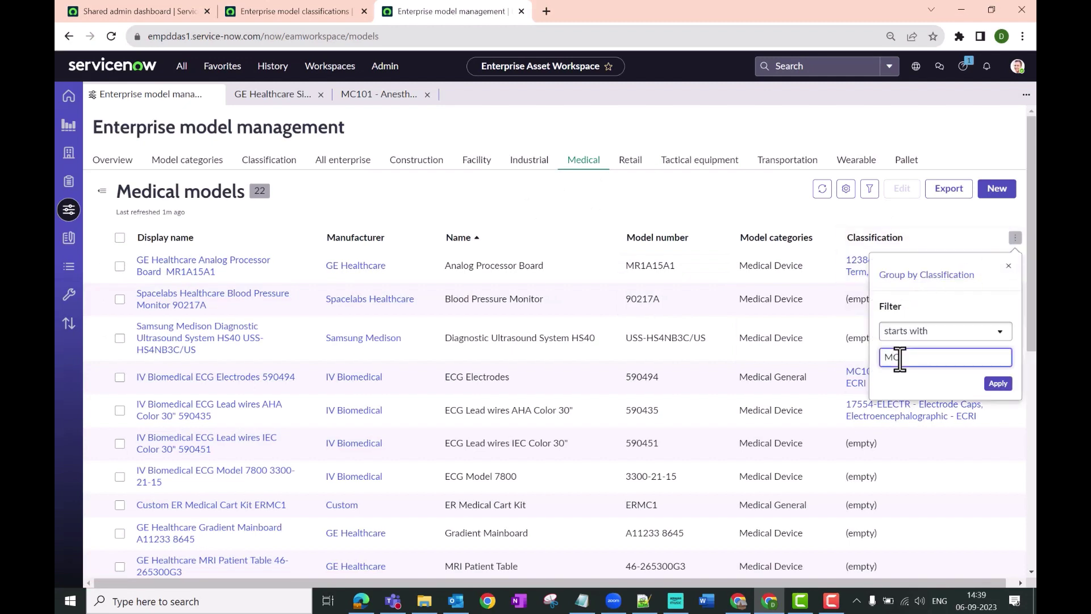
{"action": "left_click", "coordinate": [998, 383]}
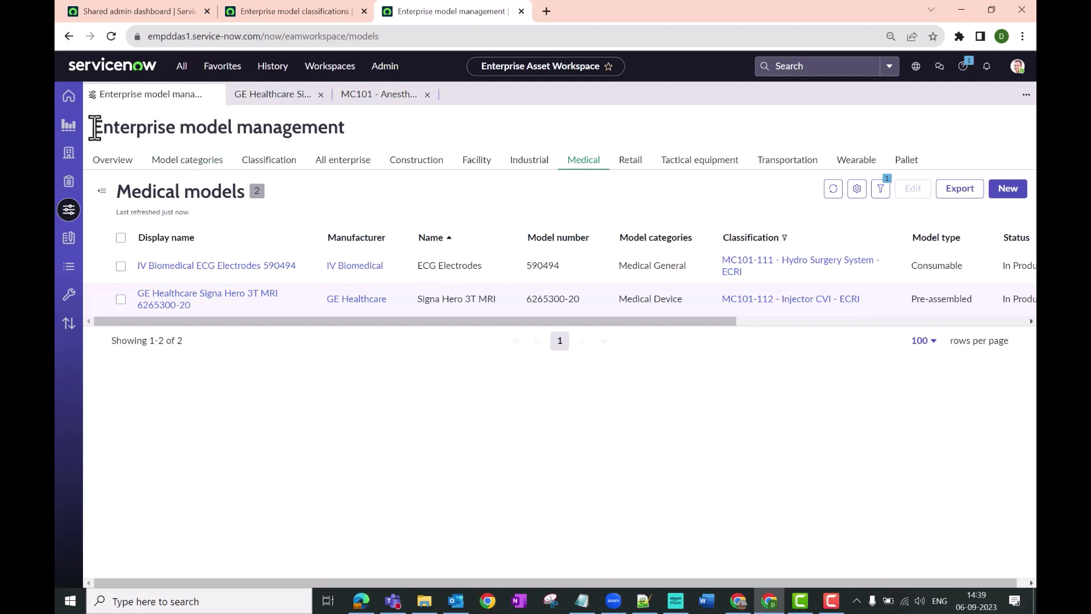
- Review the models in the dashboard's in-stock asset list and return to the Enterprise asset dashboard
{"action": "left_click", "coordinate": [69, 126]}
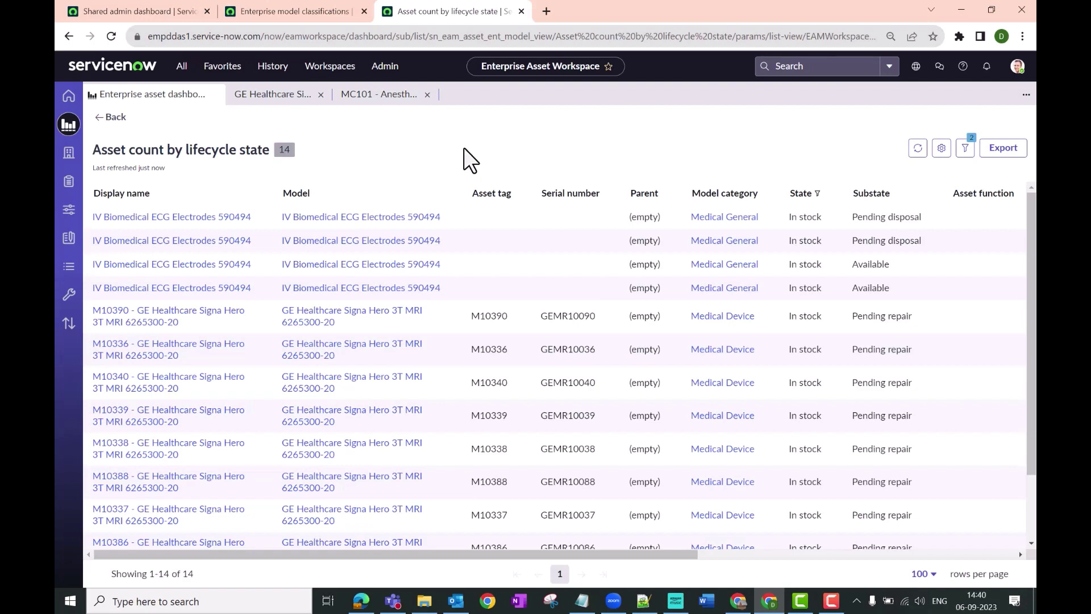
{"action": "scroll", "coordinate": [555, 317], "scroll_direction": "down", "scroll_amount": 2}
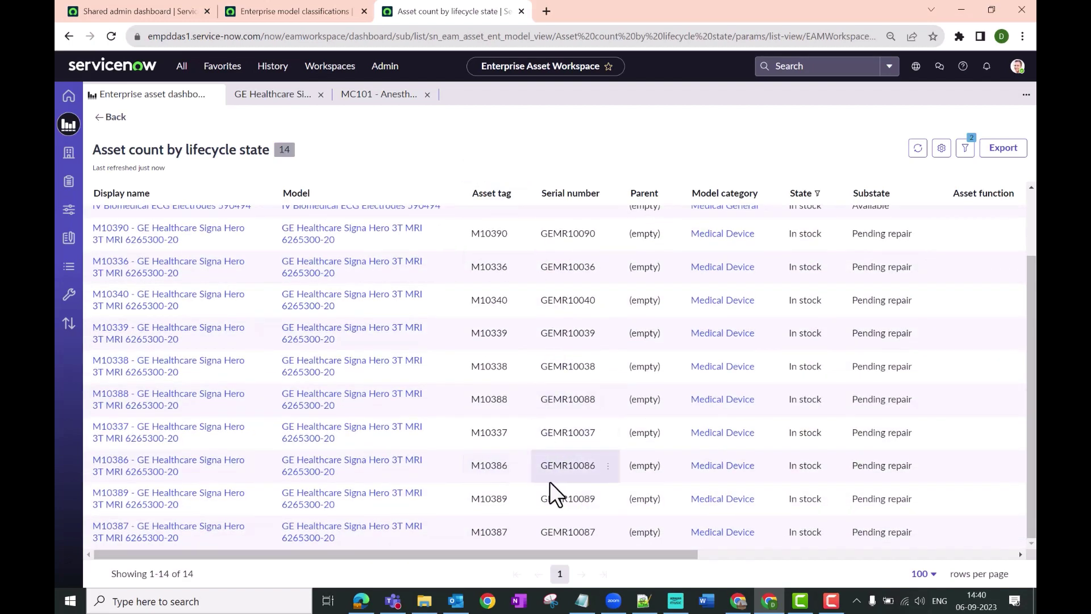
{"action": "scroll", "coordinate": [460, 455], "scroll_direction": "up", "scroll_amount": 2}
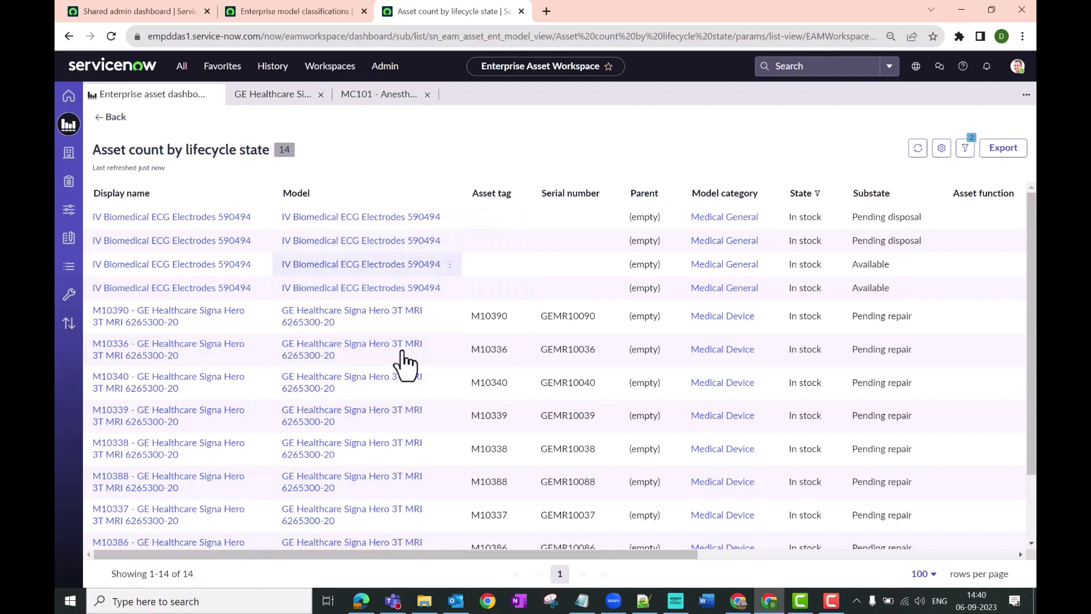
{"action": "left_click", "coordinate": [108, 118]}
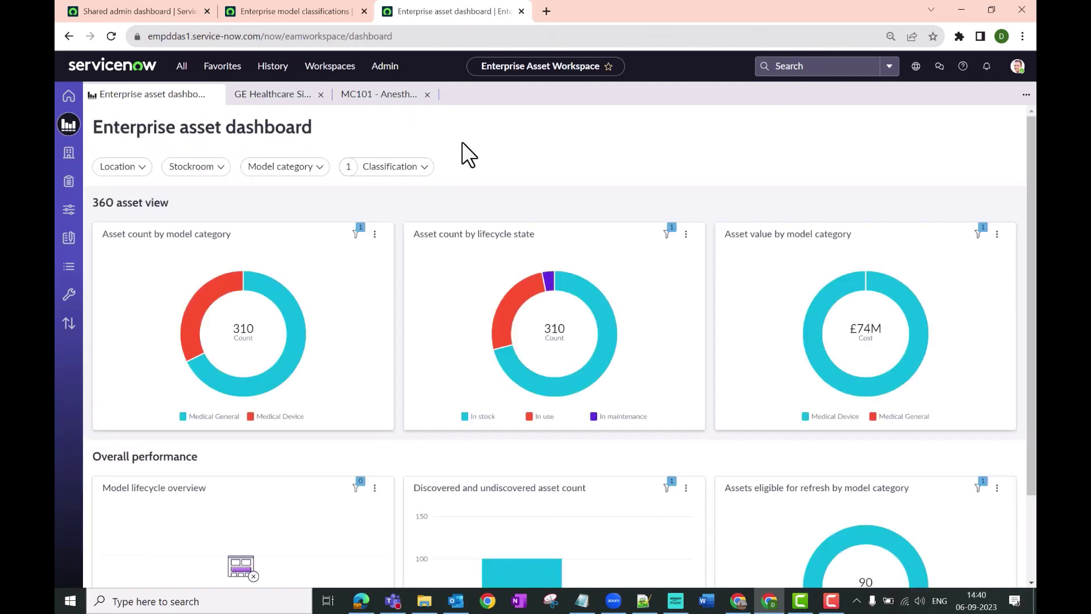